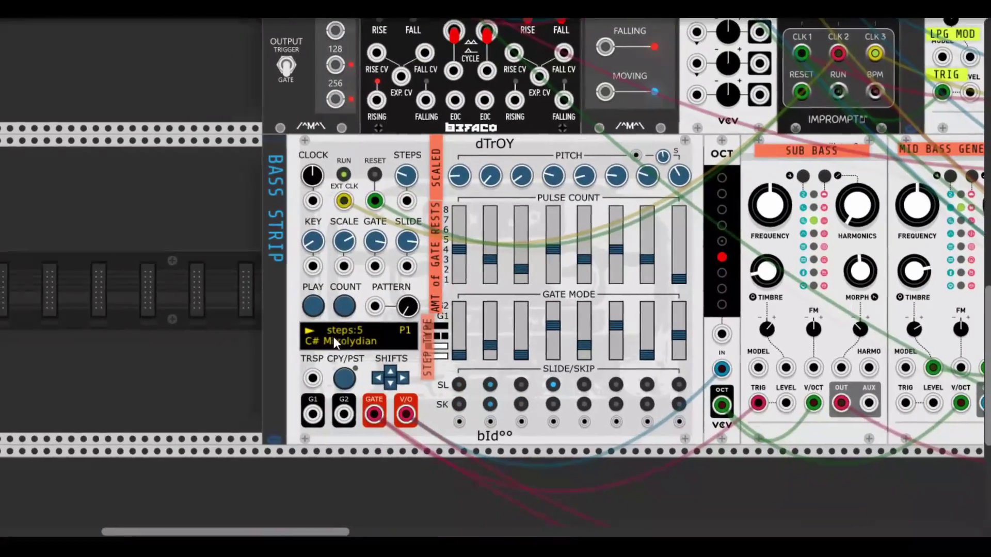
- Mute the bass channel on the MixMaster mixer
scroll(334, 336, "right", 10)
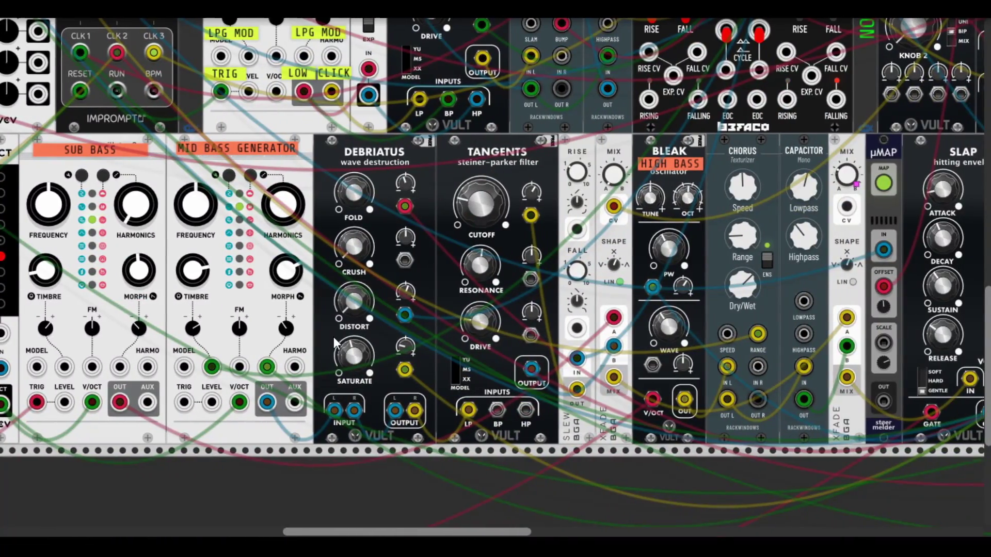
scroll(333, 337, "right", 5)
scroll(334, 337, "up", 5)
scroll(334, 337, "left", 12)
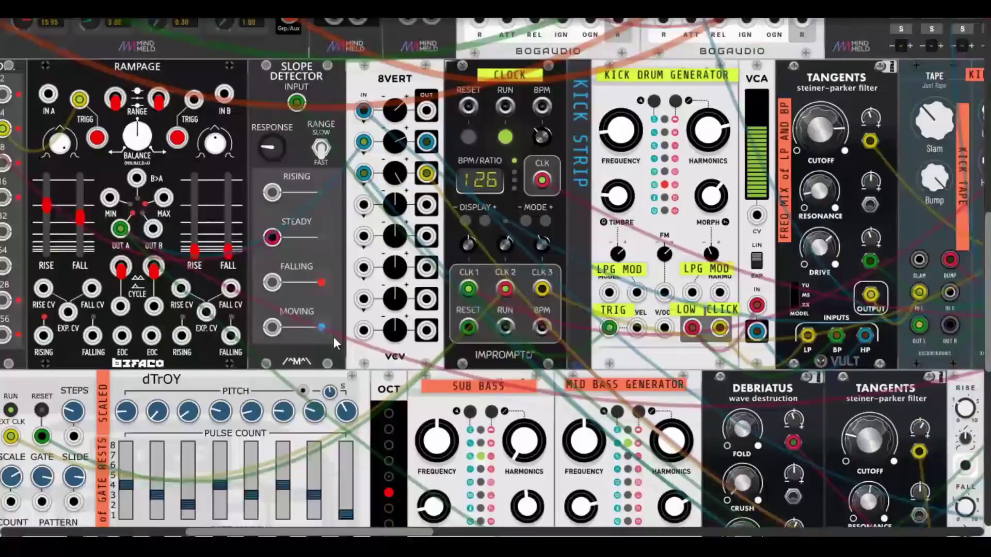
scroll(333, 337, "left", 4)
scroll(333, 336, "up", 10)
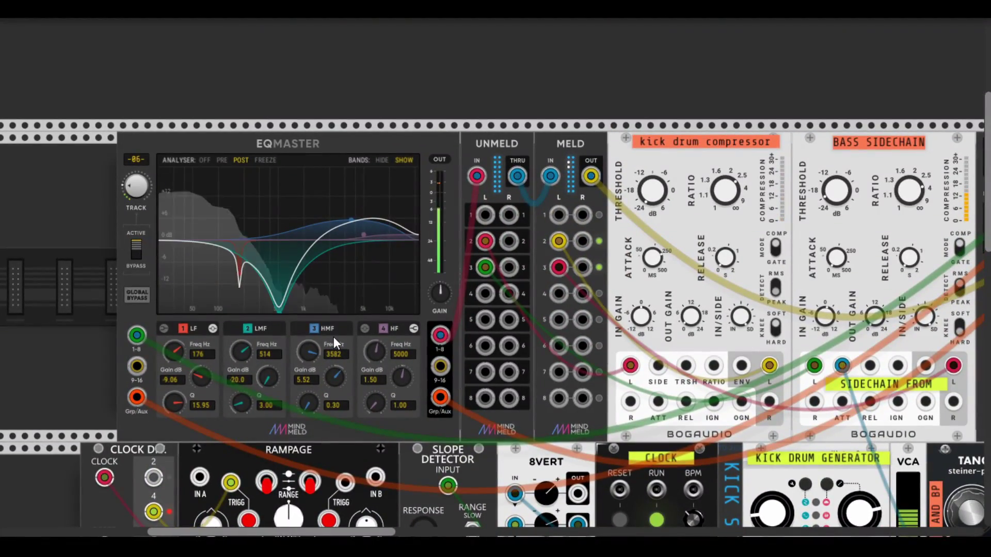
scroll(334, 337, "down", 5)
scroll(334, 337, "right", 15)
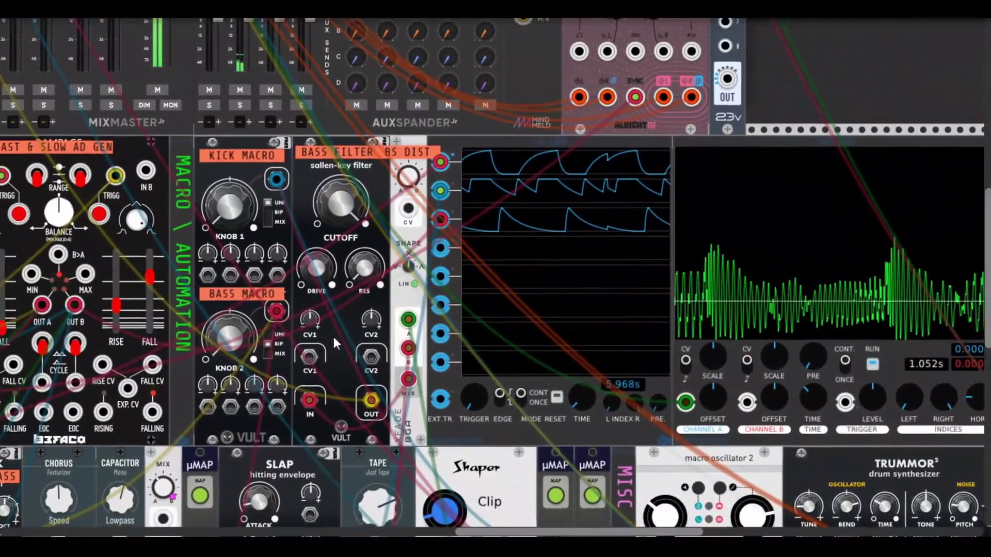
scroll(332, 335, "left", 6)
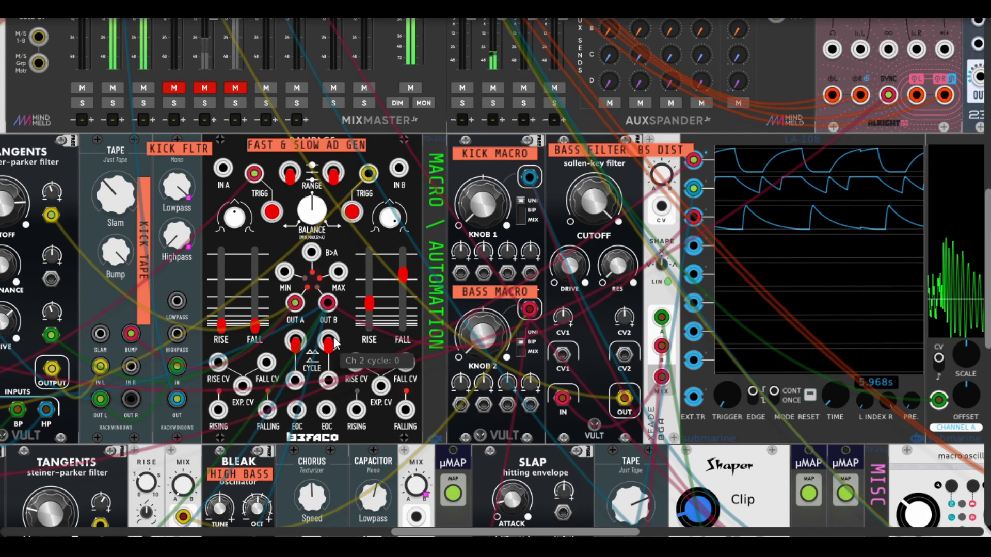
scroll(334, 344, "left", 10)
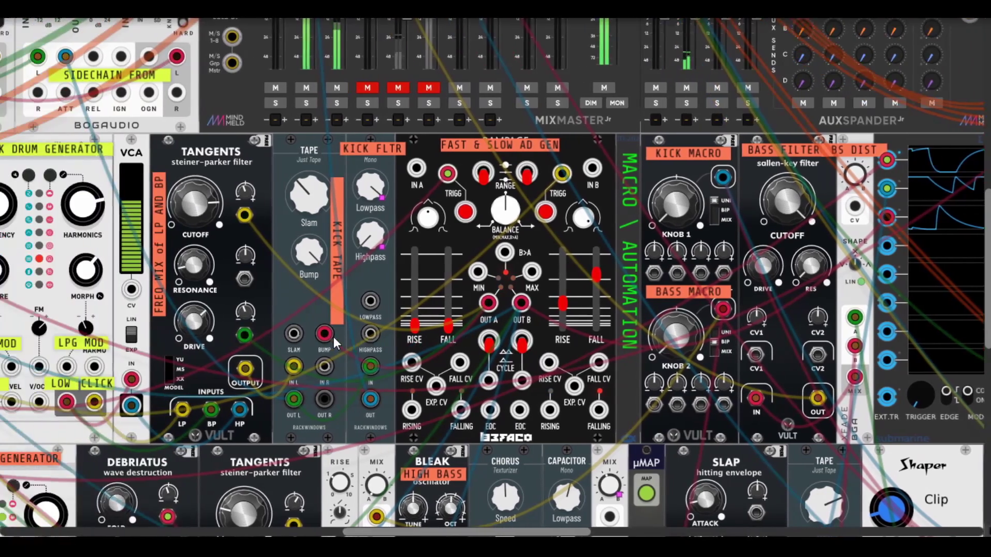
scroll(335, 342, "left", 2)
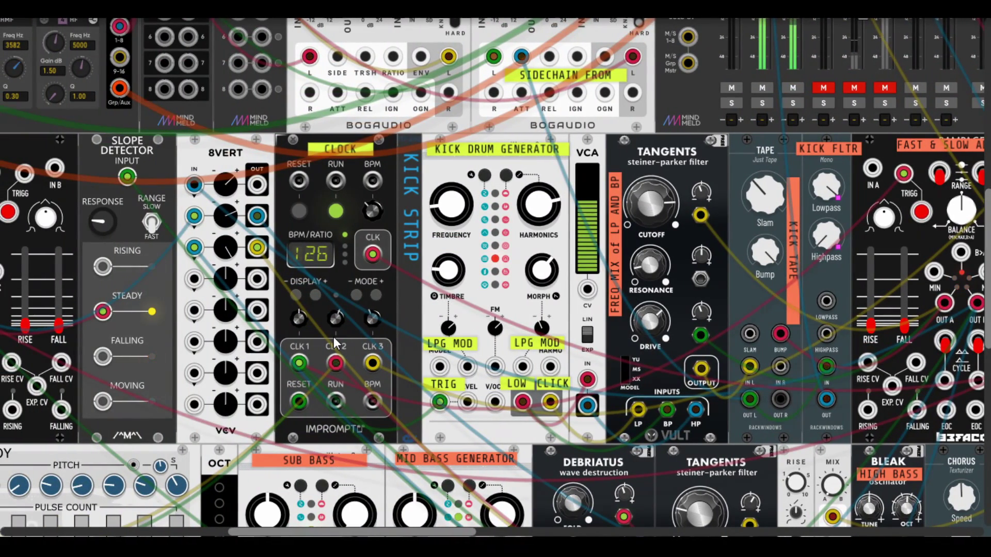
left_click(791, 89)
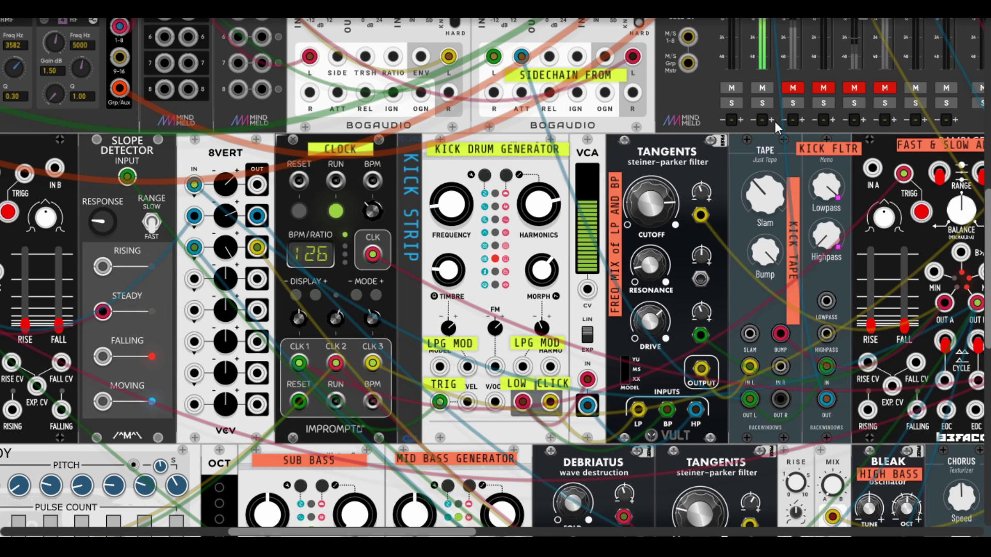
- Swap the Kick Drum Generator's CLICK and LOW output labels and patch LOW into the filter's LP input
mouse_move(461, 201)
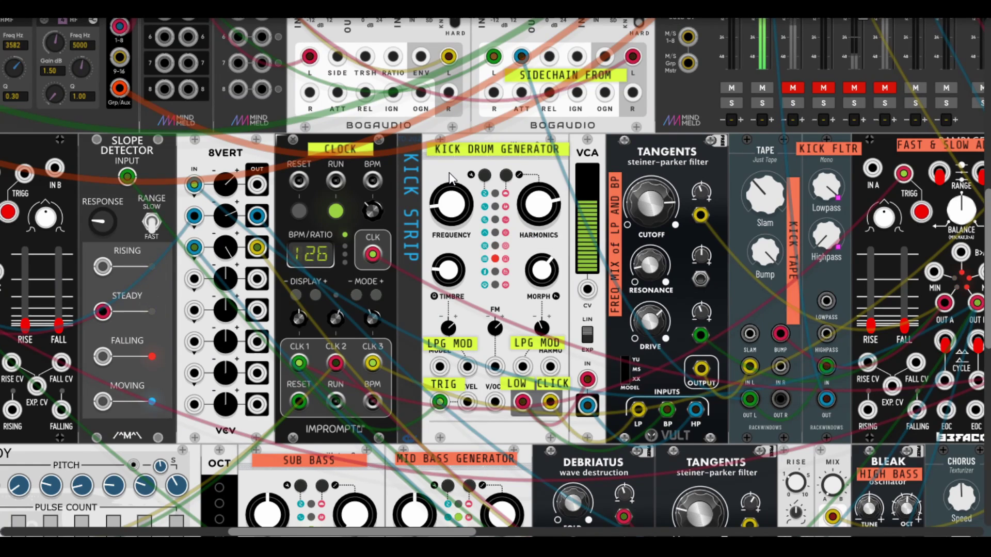
right_click(449, 172)
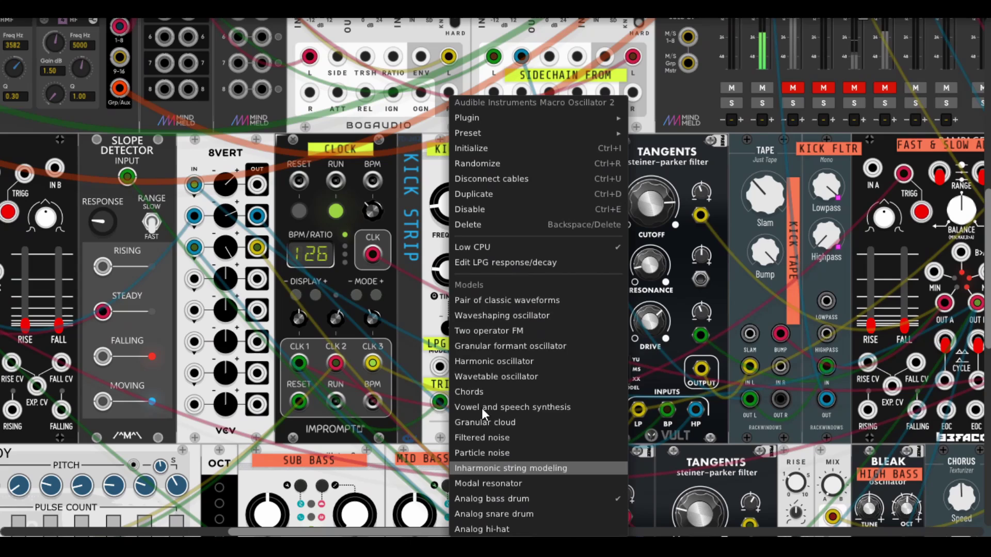
left_click(431, 176)
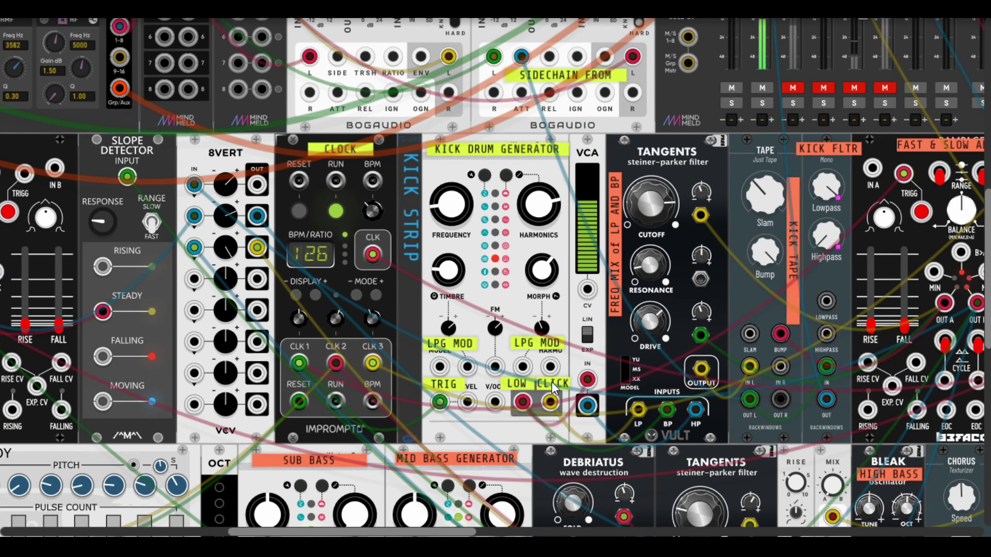
left_click_drag(550, 384, 505, 351)
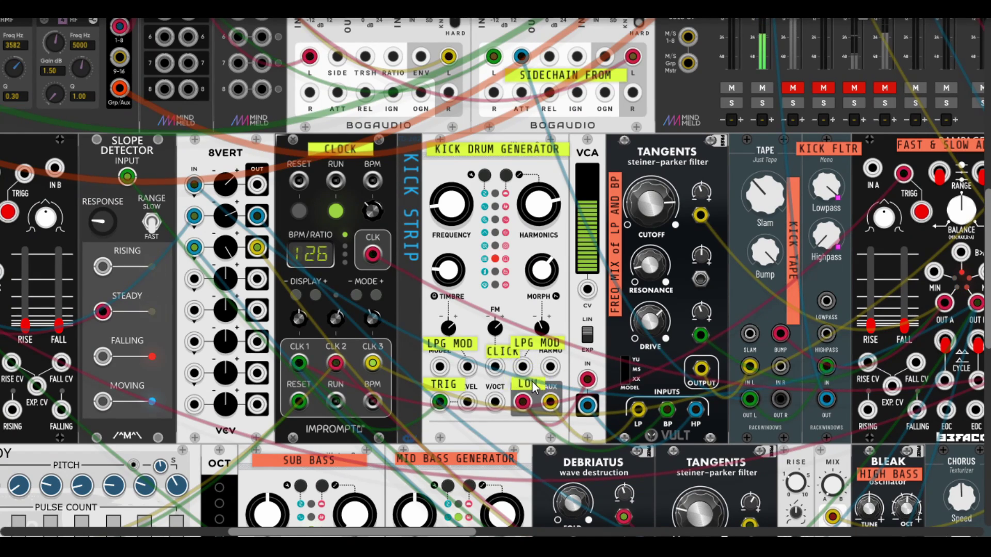
mouse_move(532, 382)
left_mouse_down()
mouse_move(552, 381)
mouse_move(521, 382)
left_mouse_up()
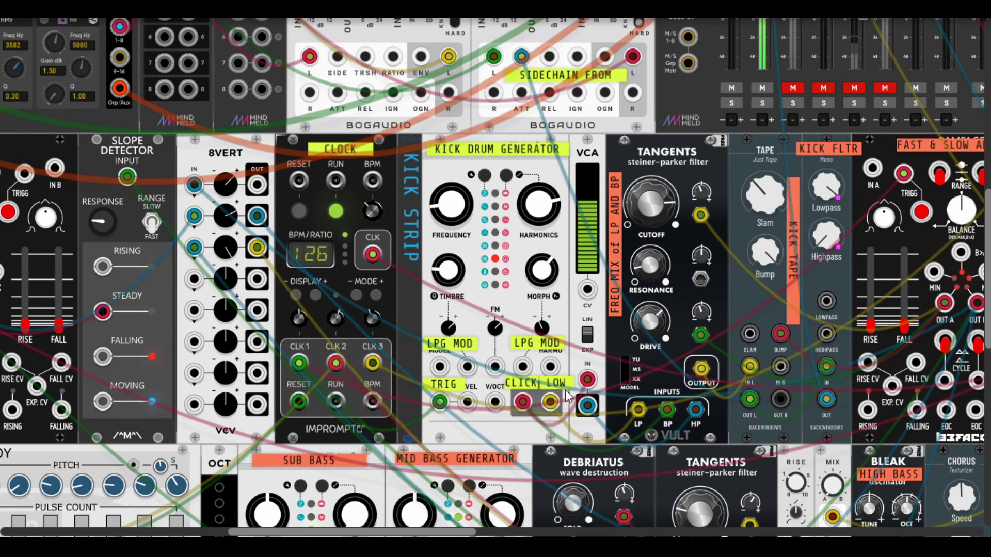
left_click_drag(637, 409, 516, 407)
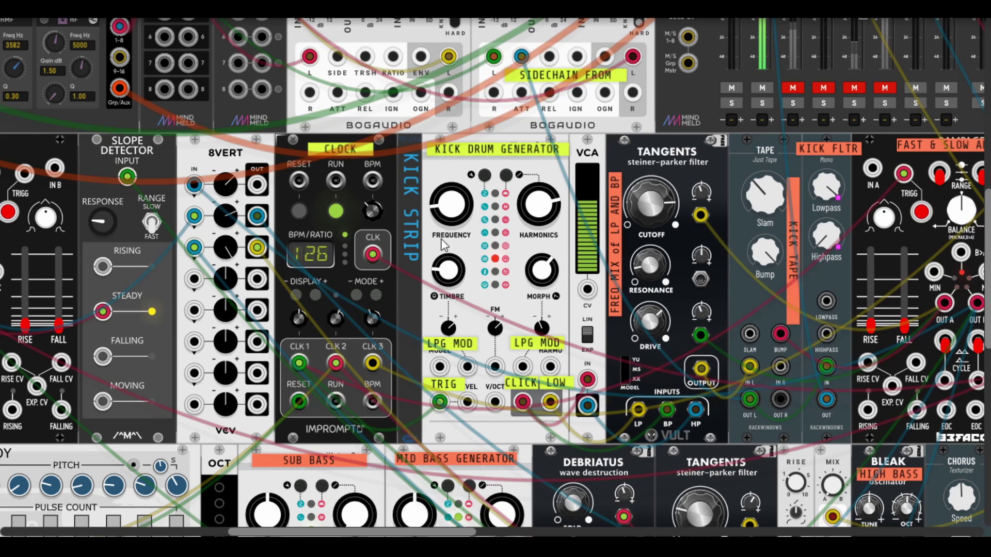
- Mute mixer channel 2 and cable the Kick Drum Generator output into the Tangents LP input
left_click(760, 87)
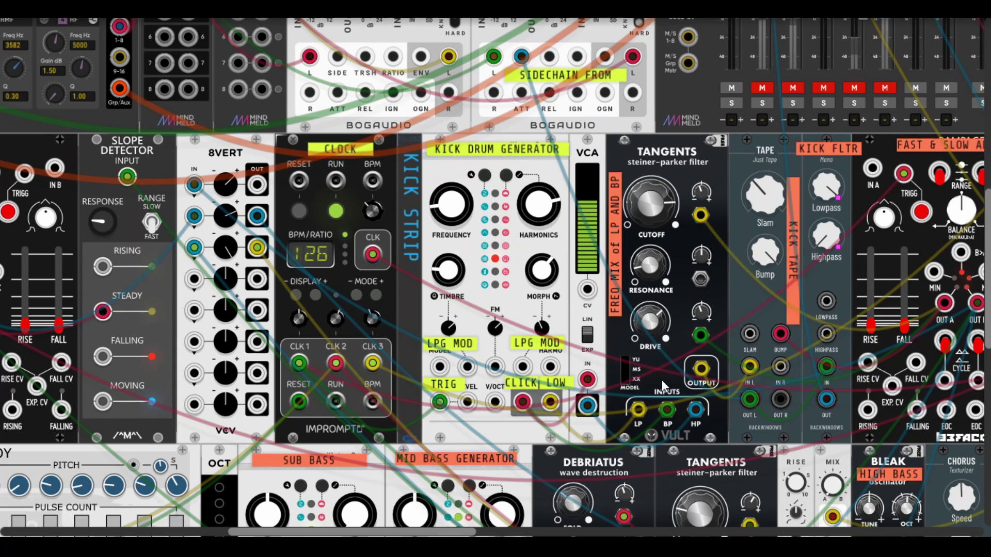
left_click_drag(550, 401, 671, 408)
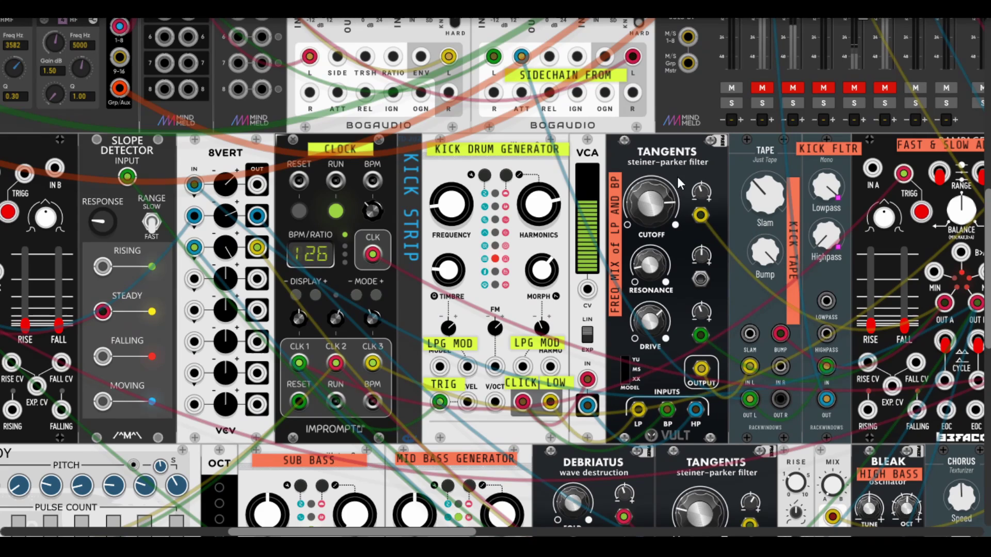
- Unmute channel 2 and move the VCA output cable from Tangents BP to the HP input
left_click(757, 91)
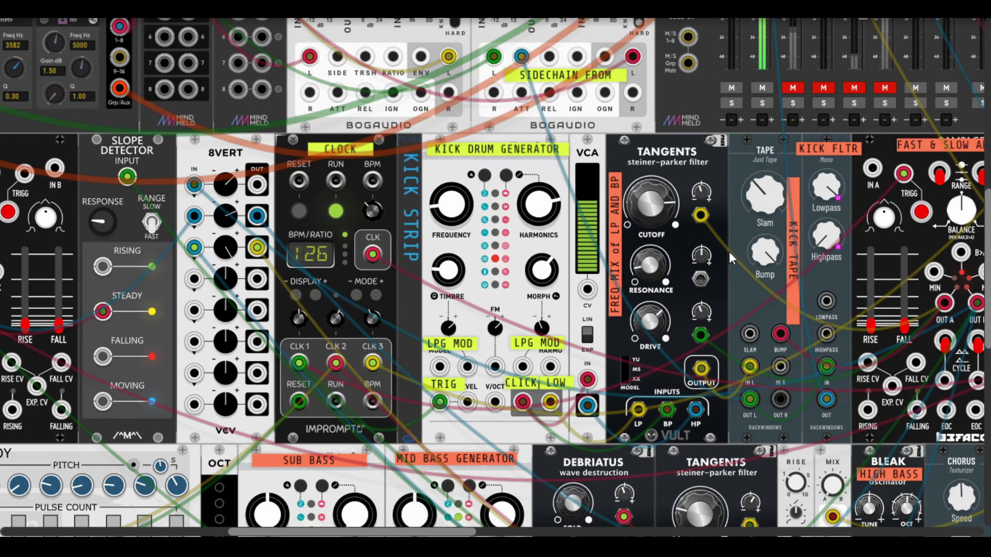
left_click_drag(587, 406, 707, 413)
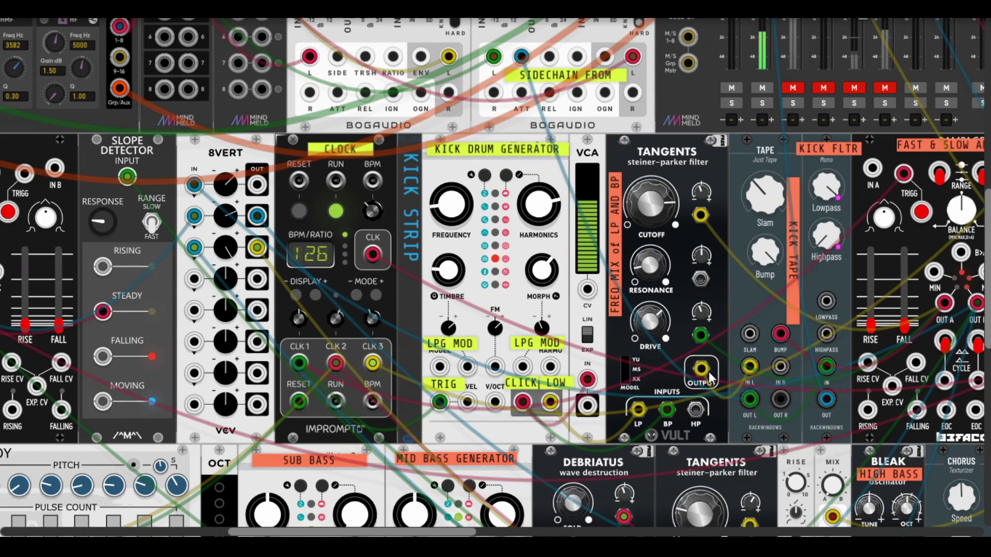
mouse_move(590, 207)
left_click_drag(668, 410, 643, 405)
left_click_drag(695, 409, 588, 406)
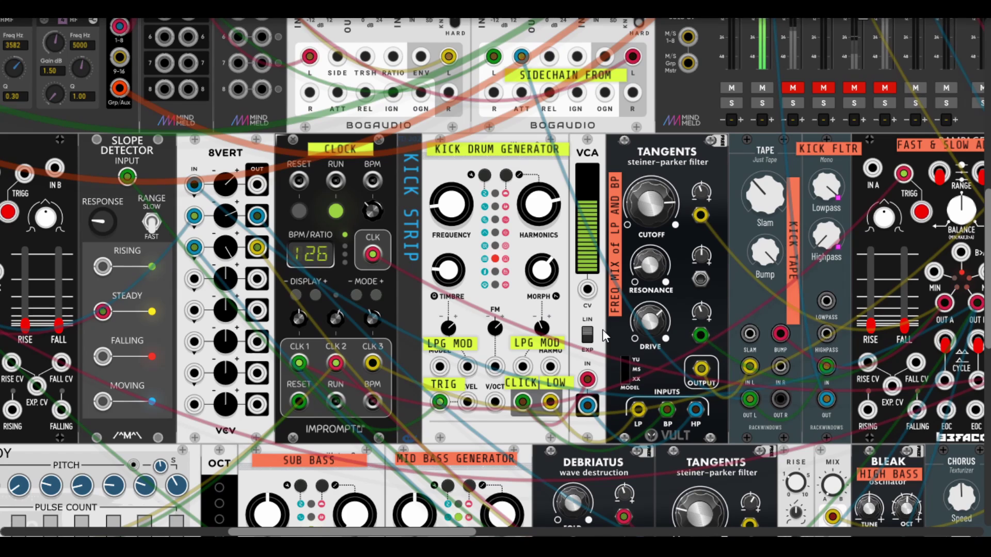
- Lower the VCA level to about 54%, Tangents cutoff to about 0.54, and set drive near 1.48
mouse_move(590, 240)
left_click_drag(590, 241, 590, 255)
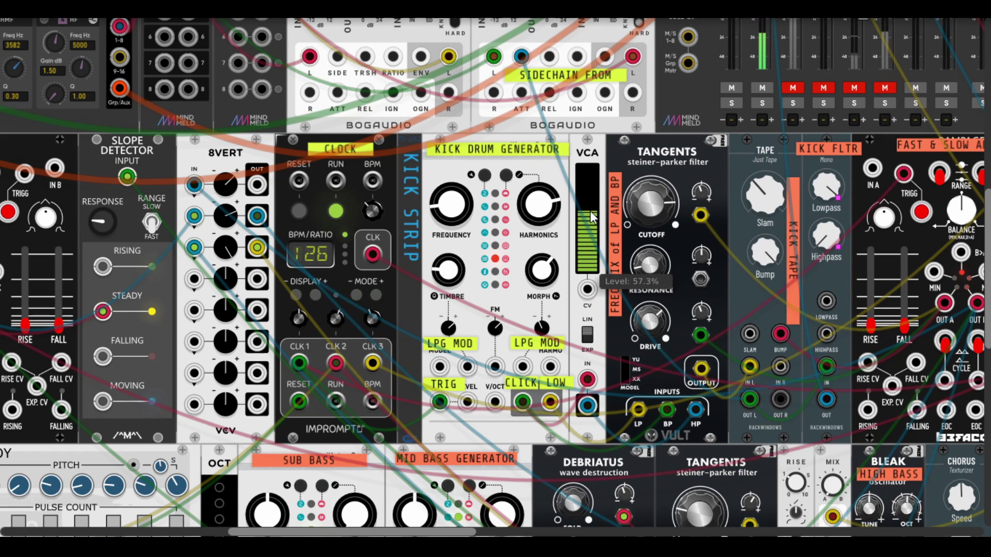
left_click_drag(636, 174, 664, 267)
left_click_drag(649, 321, 649, 316)
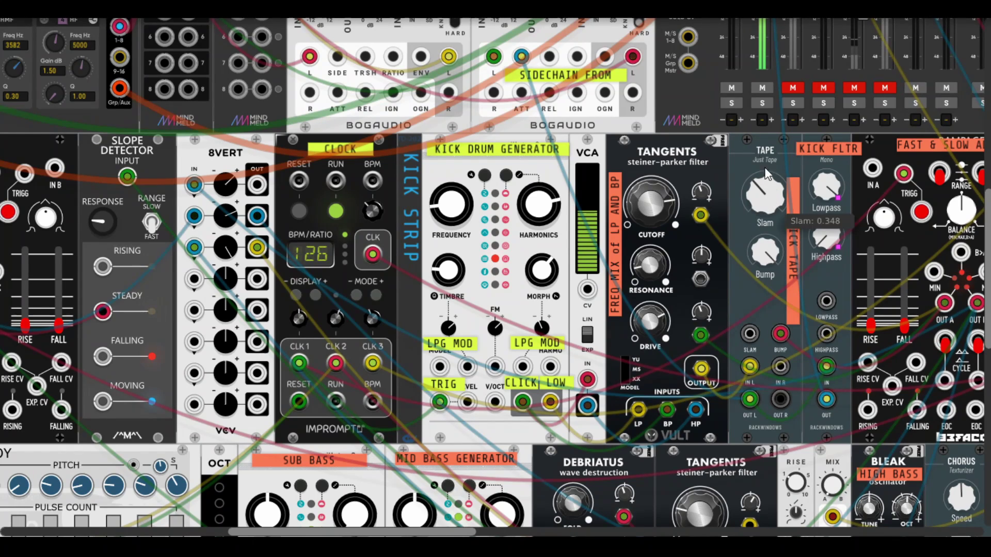
- On the kick Tape module, turn Bump down to 0 and reduce Slam to about 0.31
right_click(748, 150)
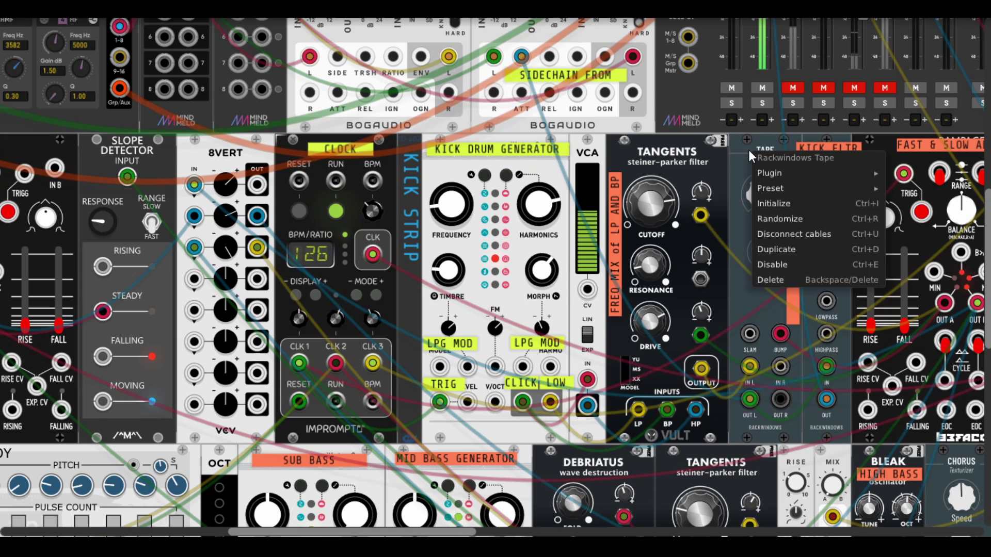
left_click(742, 151)
scroll(742, 151, "right", 5)
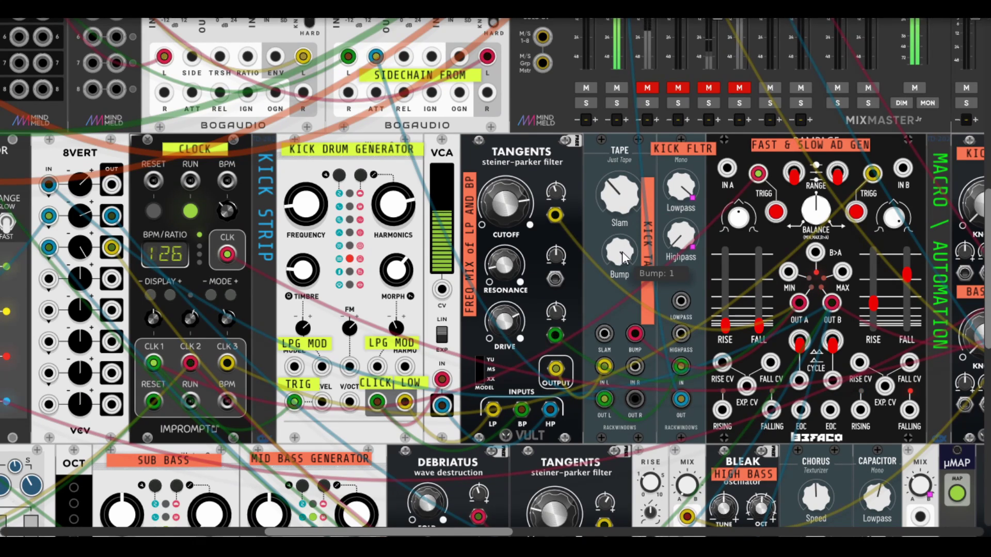
left_click_drag(619, 252, 619, 278)
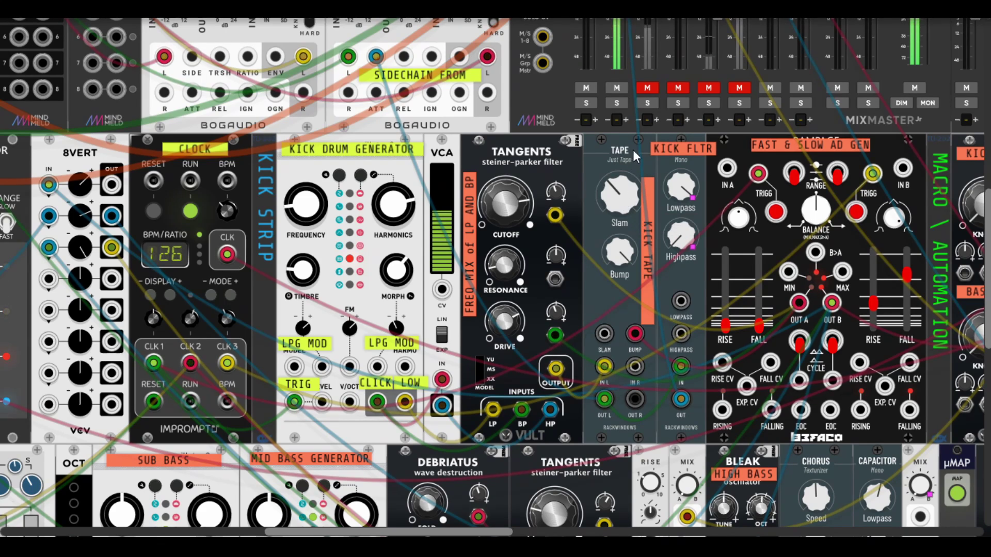
left_click_drag(618, 186, 617, 163)
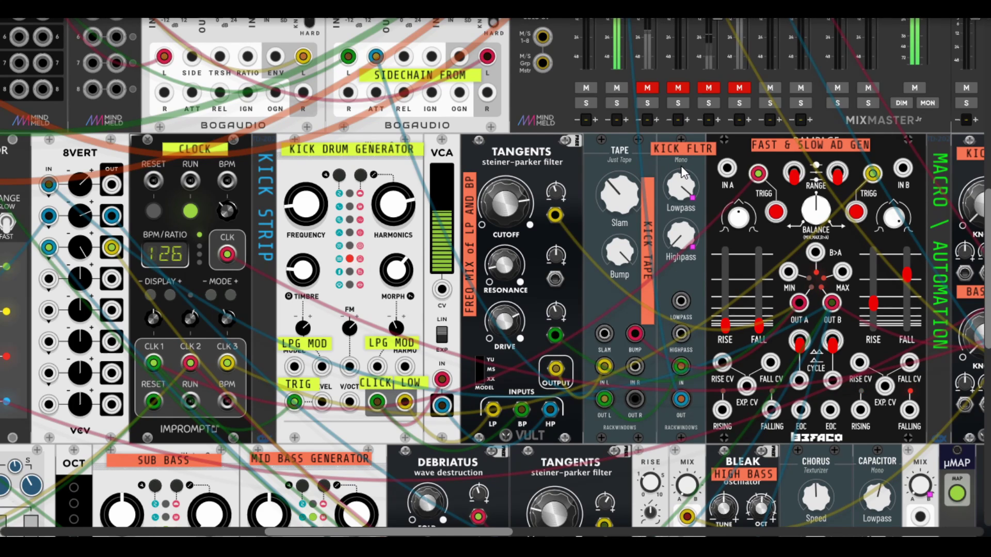
- Turn the KICK MACRO's KNOB 1 up, then settle it back at about 0.76
scroll(682, 173, "right", 3)
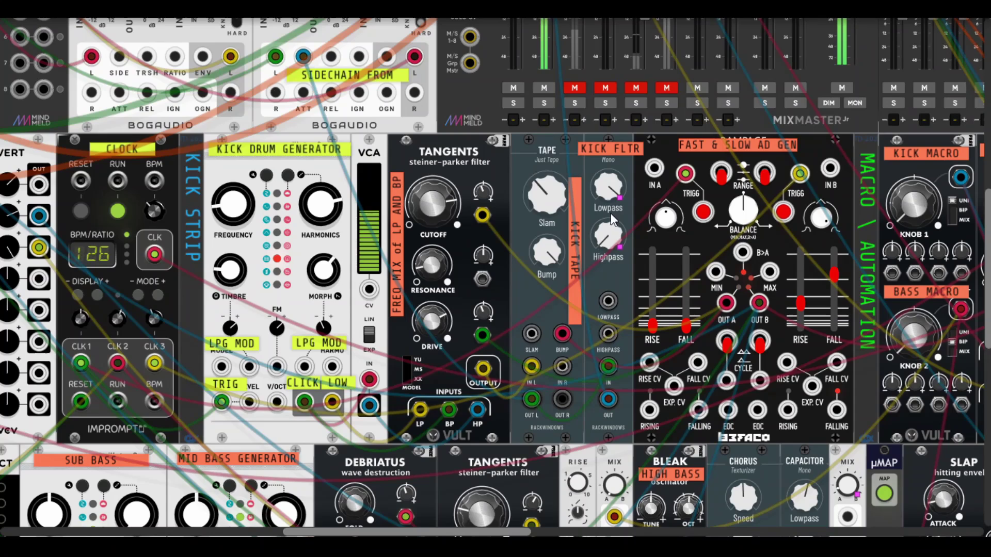
right_click(592, 167)
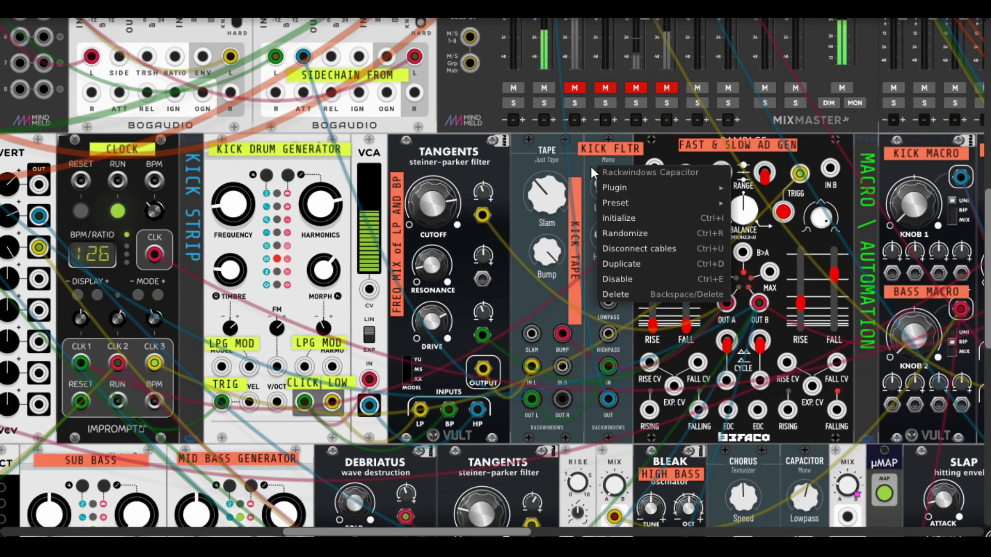
left_click(592, 166)
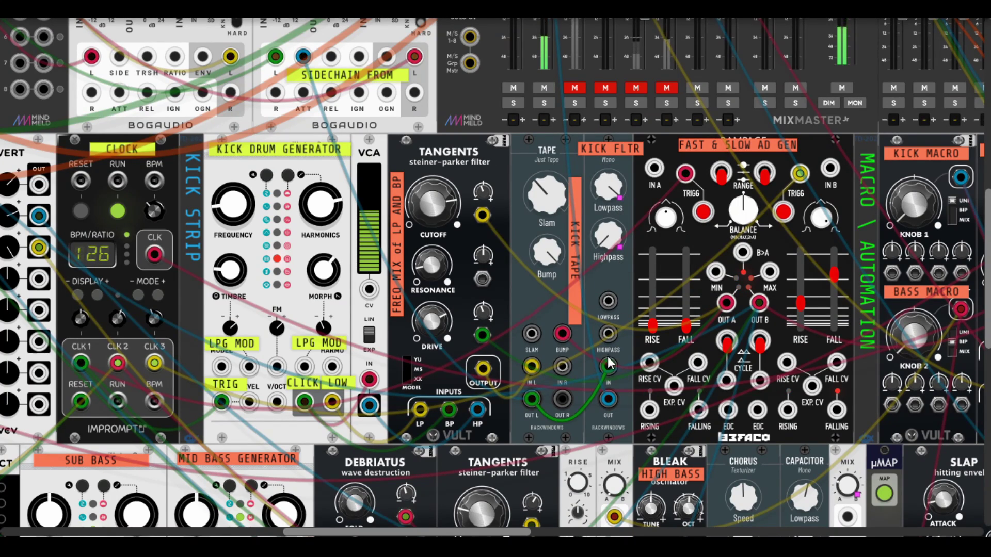
mouse_move(617, 186)
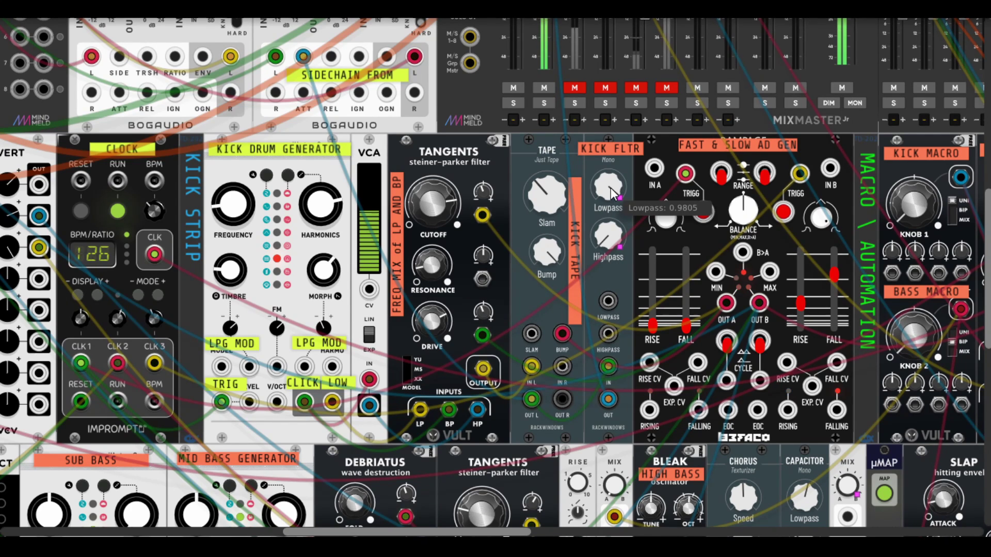
scroll(612, 192, "right", 5)
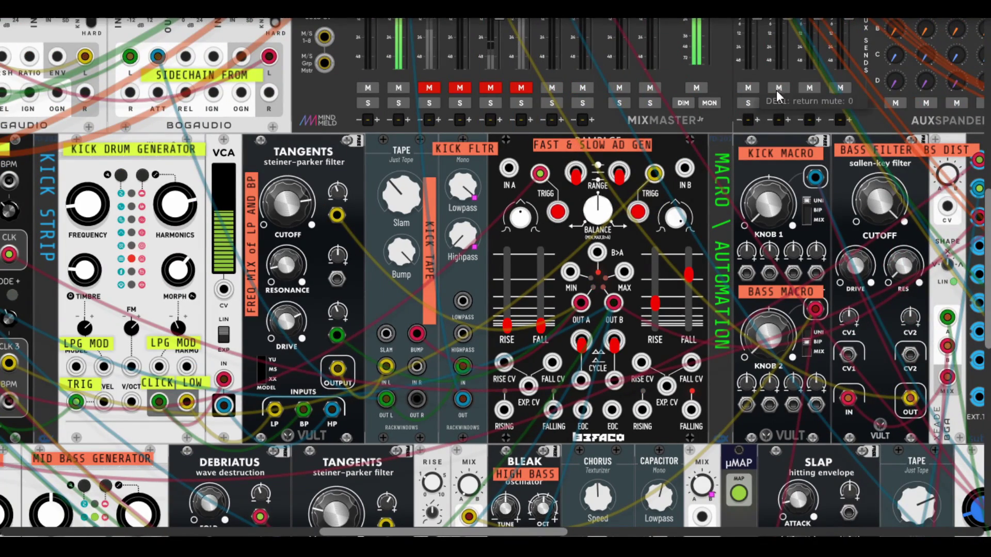
mouse_move(766, 216)
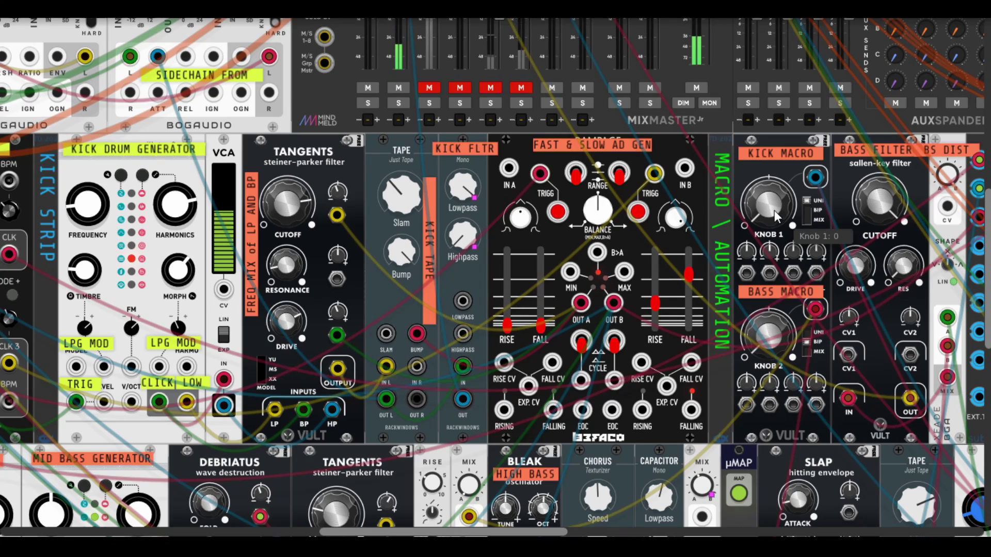
left_click_drag(773, 210, 774, 155)
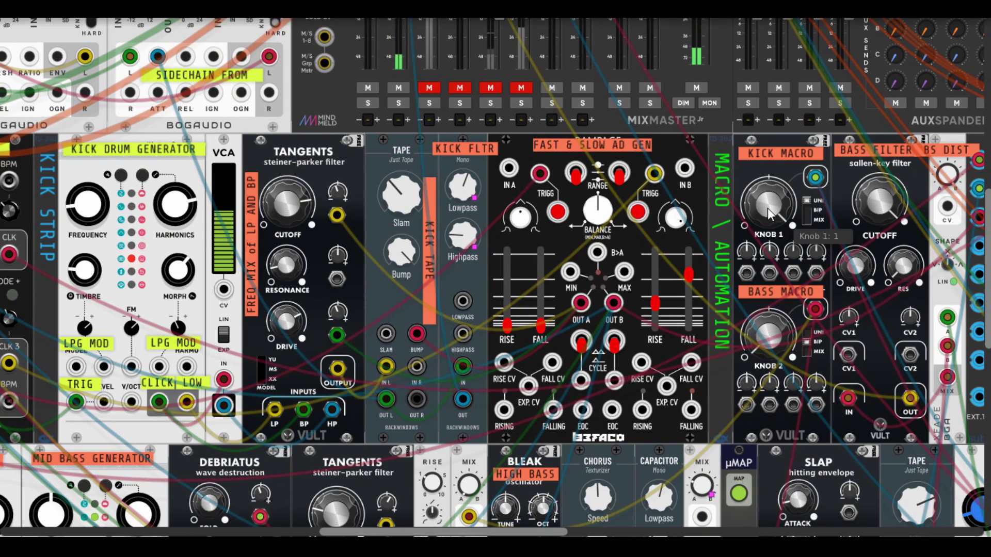
left_click_drag(768, 208, 767, 257)
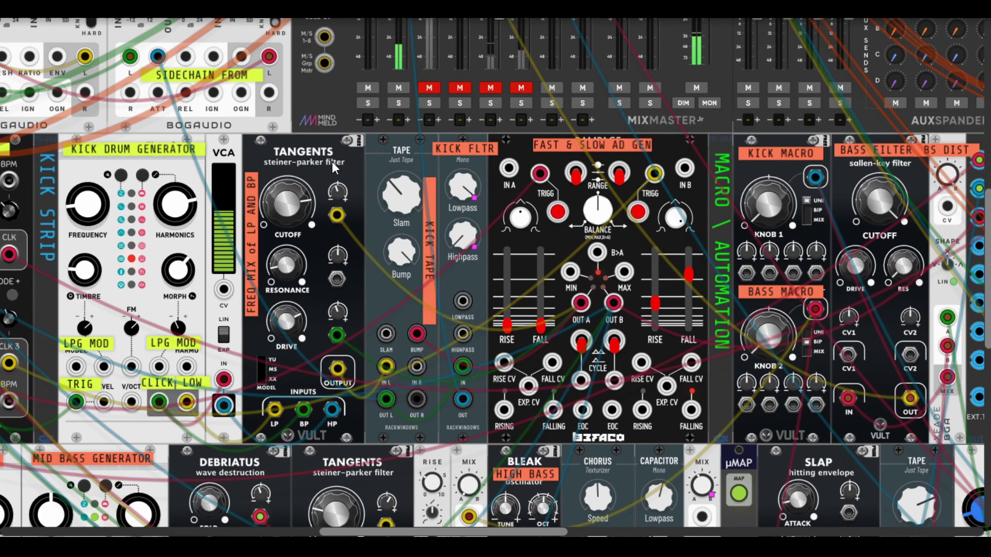
- Mute the KICK channel and unmute the BASS channel on MixMaster
key("1")
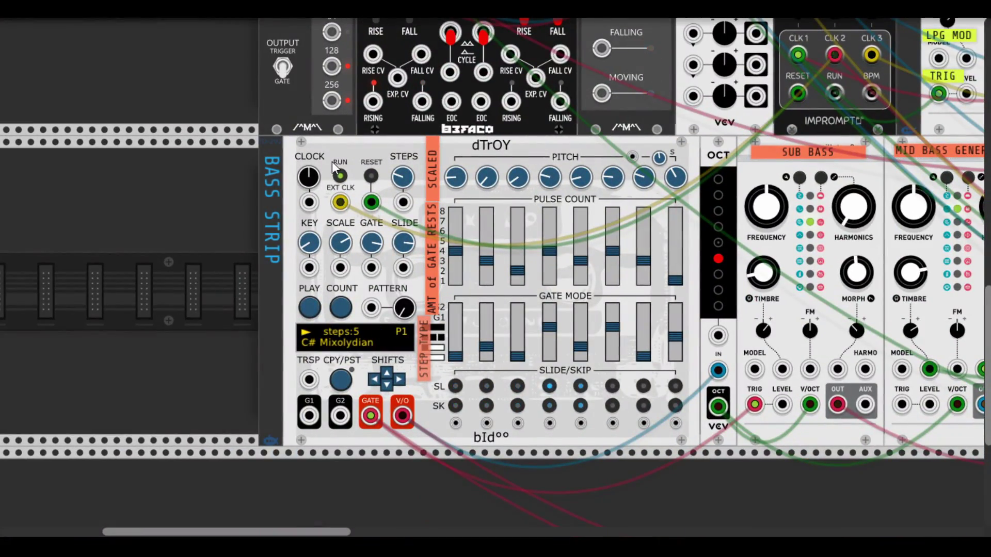
key("2")
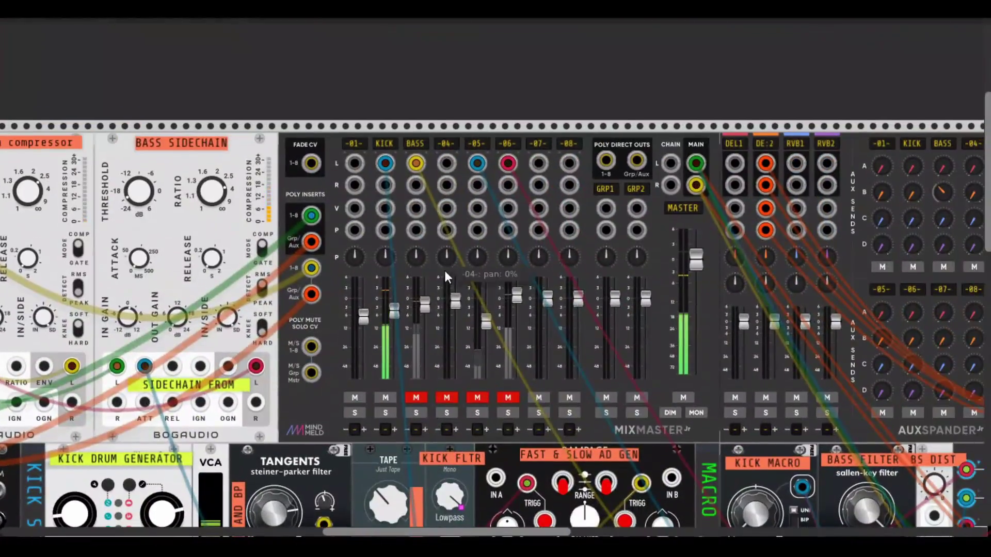
left_click(384, 397)
left_click(415, 397)
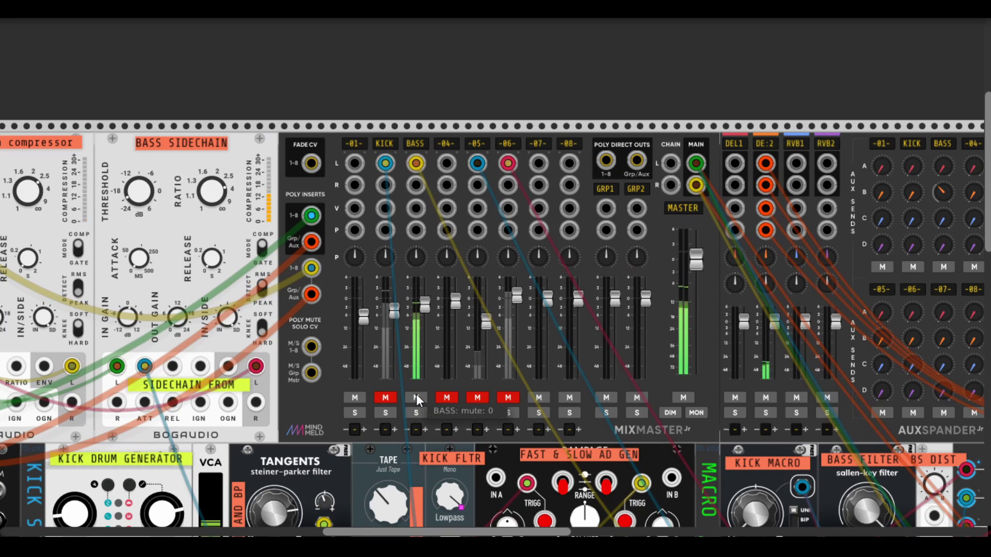
- Return to the bass strip's dTrOY sequencer and check its module options without changes
key("1")
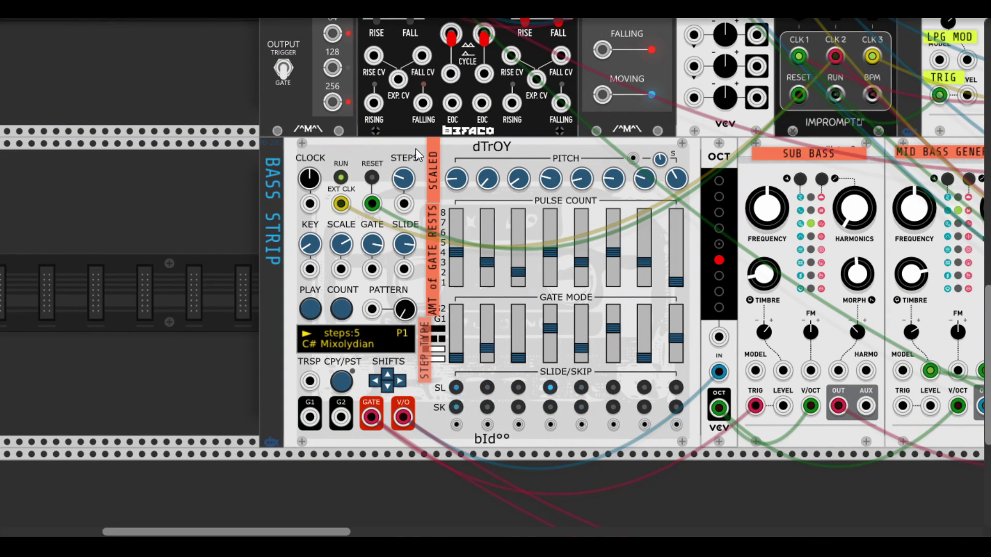
right_click(526, 150)
left_click(487, 148)
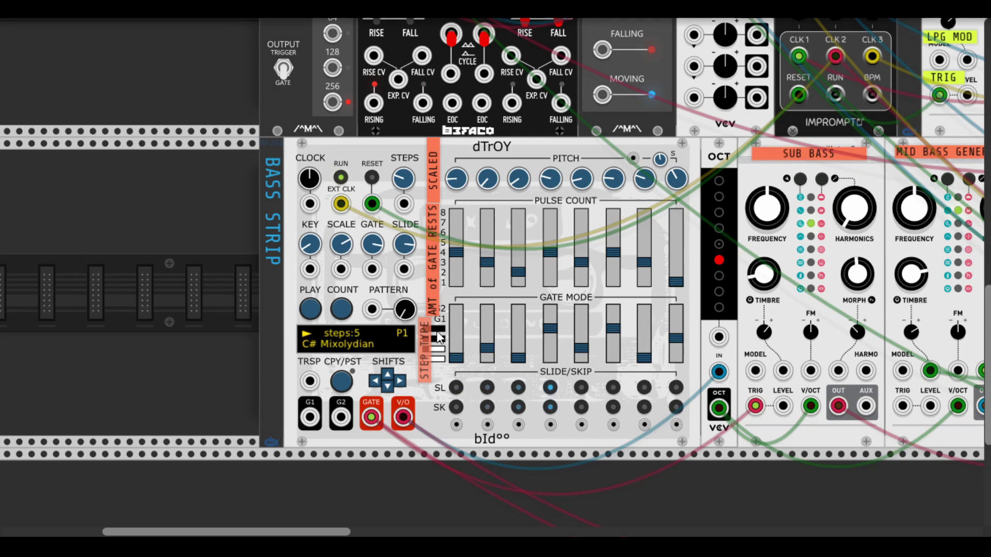
mouse_move(453, 335)
mouse_move(672, 249)
mouse_move(457, 274)
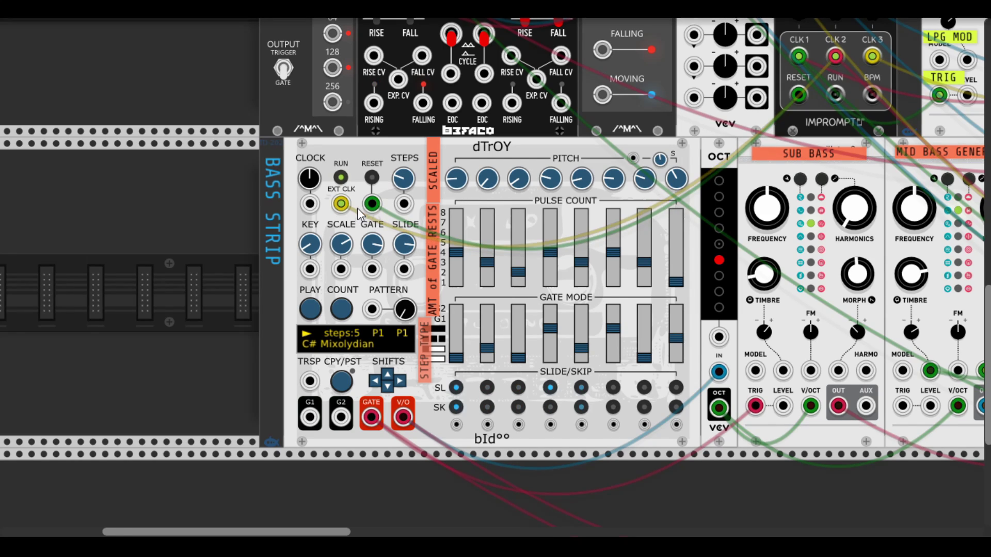
scroll(595, 245, "left", 3)
scroll(595, 243, "right", 5)
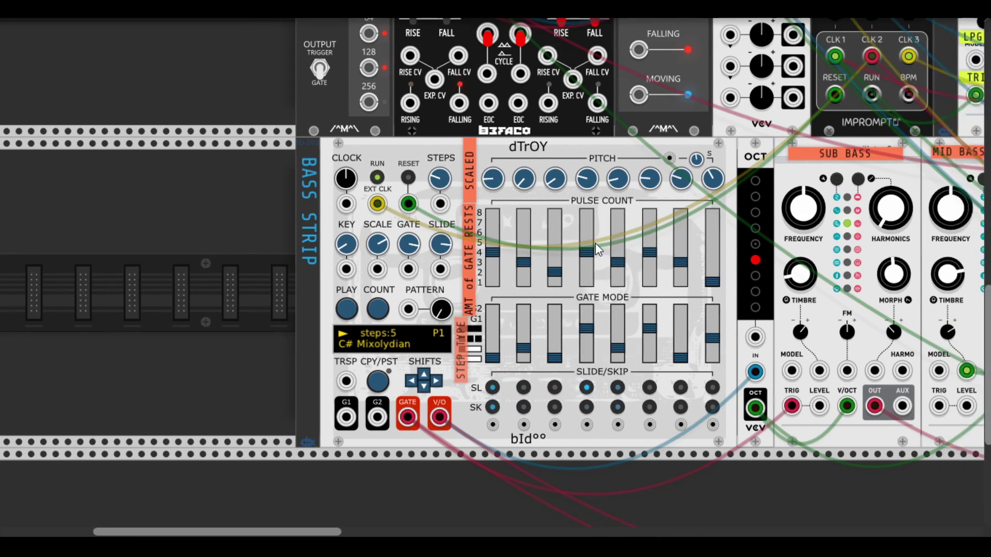
scroll(613, 221, "up", 4)
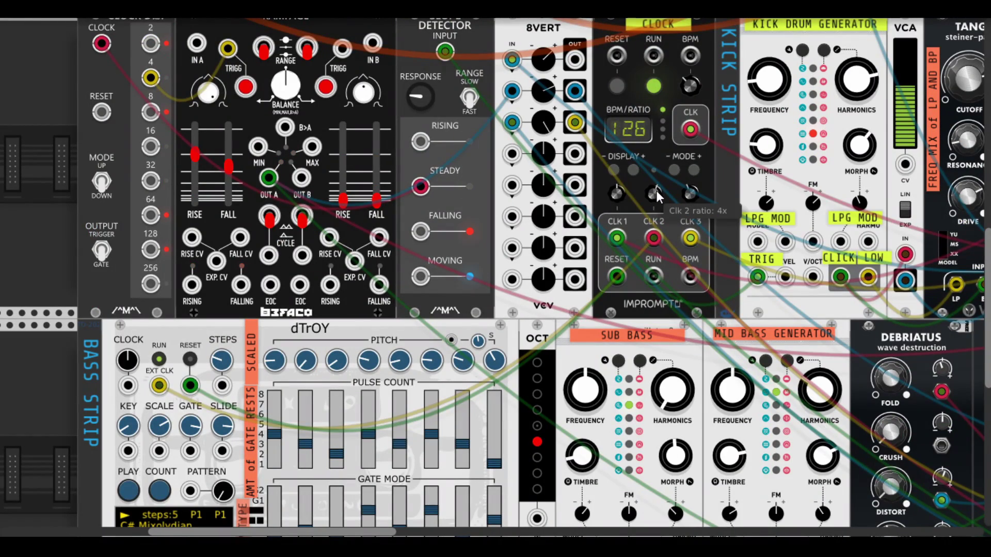
scroll(648, 172, "up", 2)
scroll(647, 171, "up", 1)
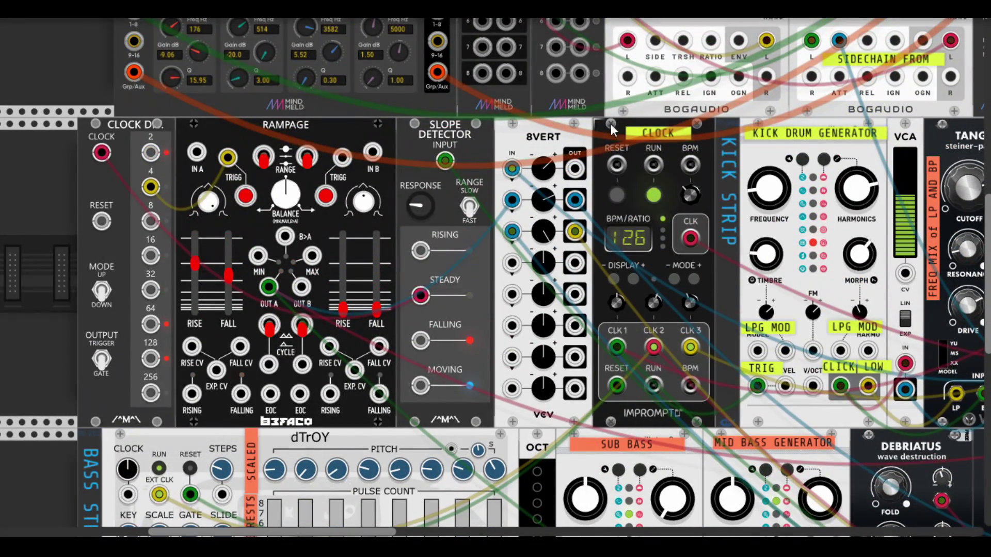
right_click(604, 133)
key("Escape")
scroll(541, 281, "down", 8)
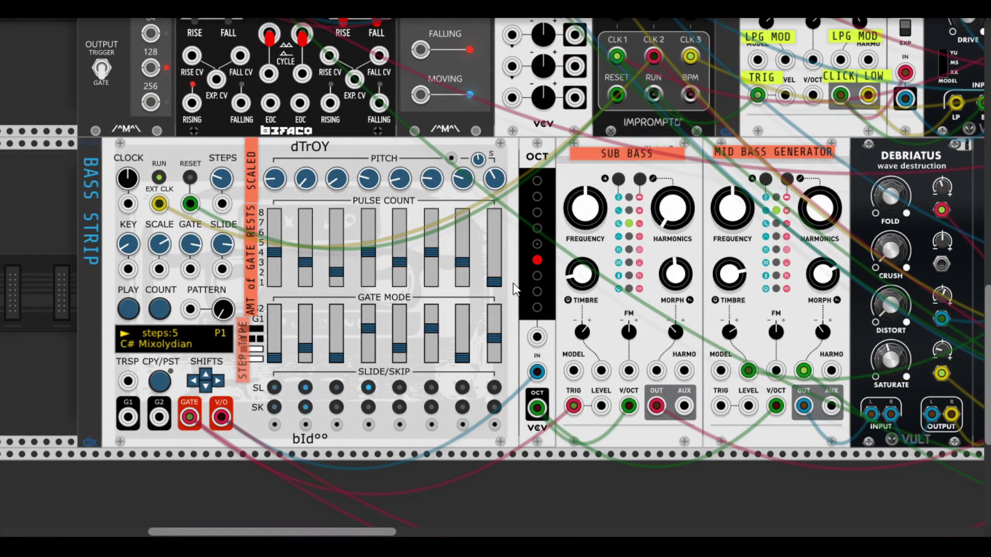
- Cable the bIdoo sequencer's V/O output into the VCV Octave IN jack
scroll(520, 317, "right", 3)
left_click_drag(148, 418, 464, 372)
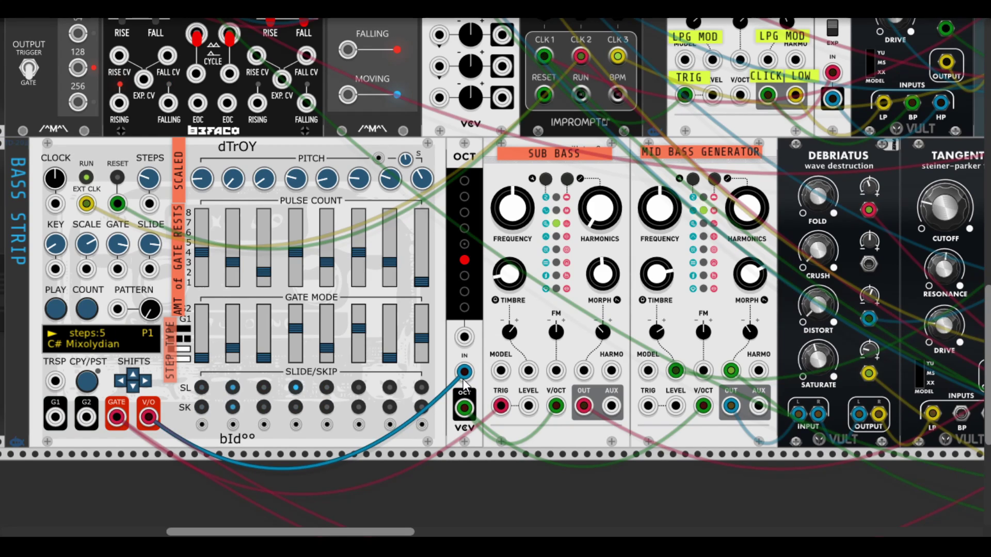
right_click(458, 160)
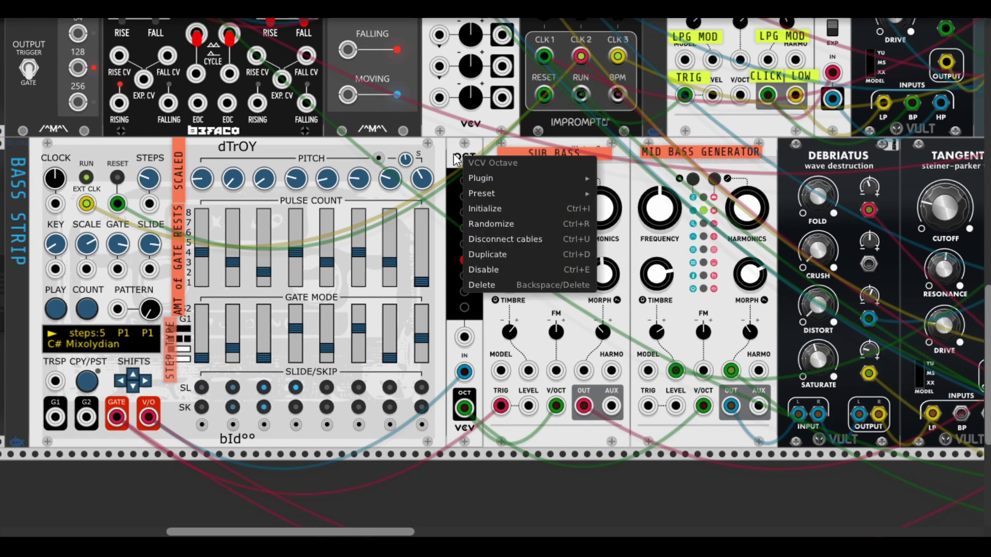
left_click(459, 161)
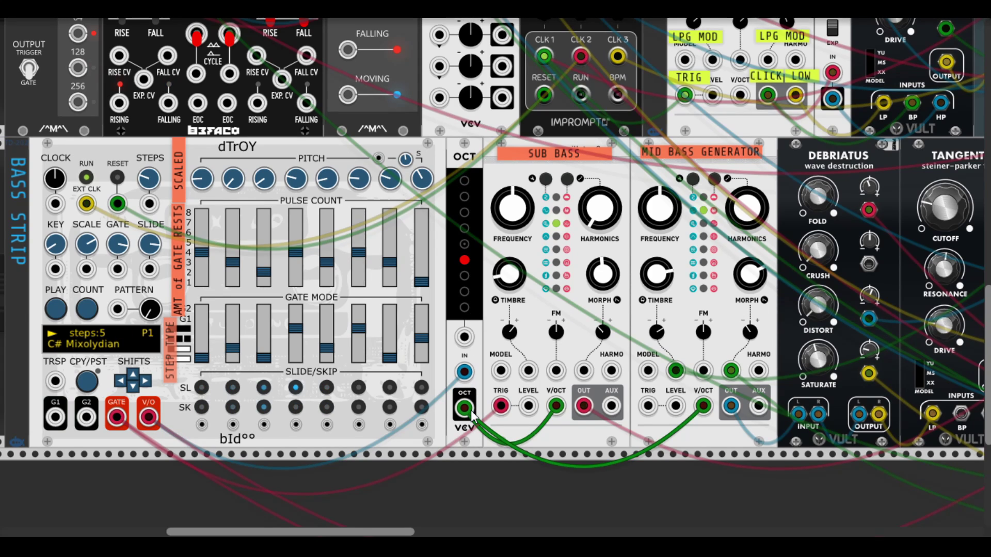
- Move along the rack to the Bleak High Bass oscillator and check its options
scroll(488, 331, "right", 3)
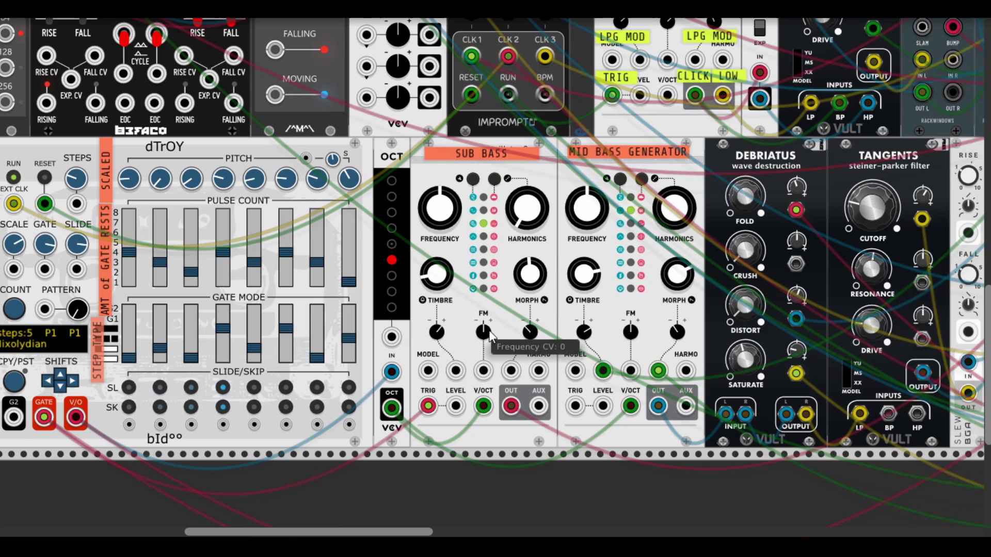
scroll(489, 196, "right", 4)
scroll(488, 187, "right", 2)
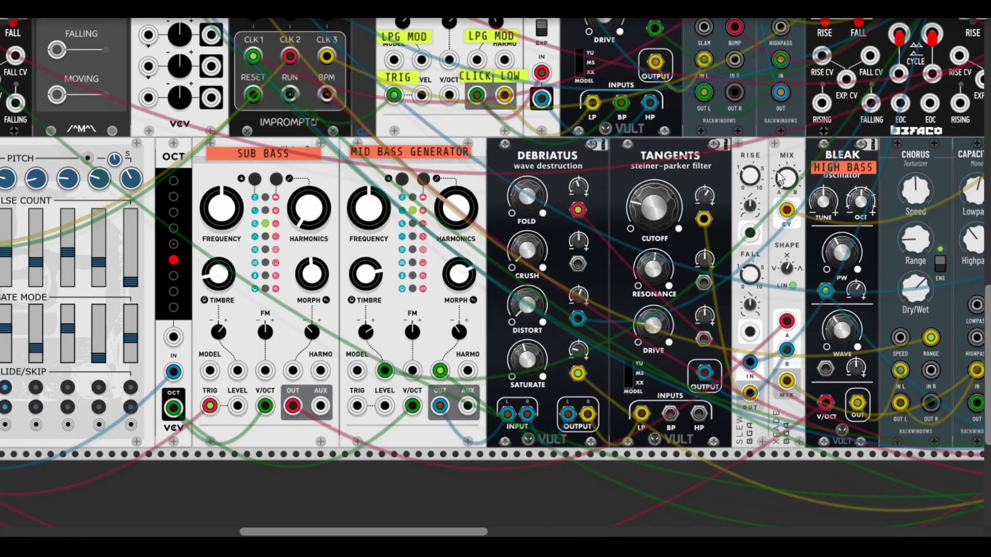
right_click(776, 148)
left_click(809, 148)
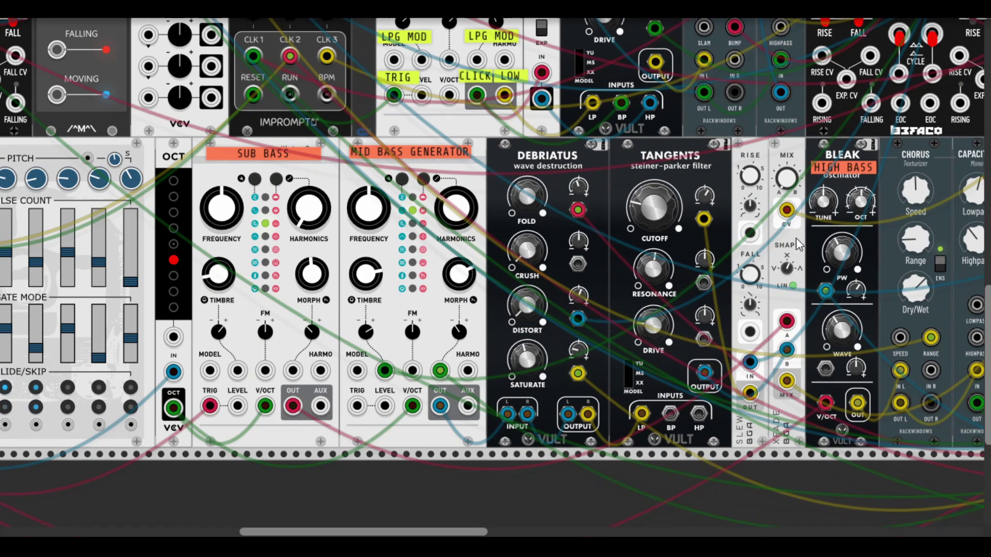
mouse_move(789, 180)
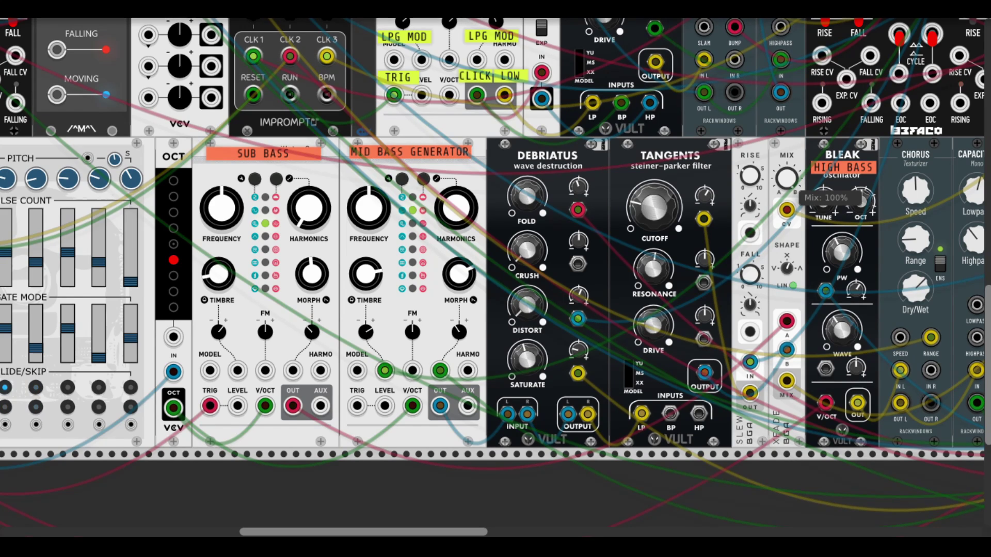
- Ease the XFADE bass Mix knob slightly down
right_click(202, 170)
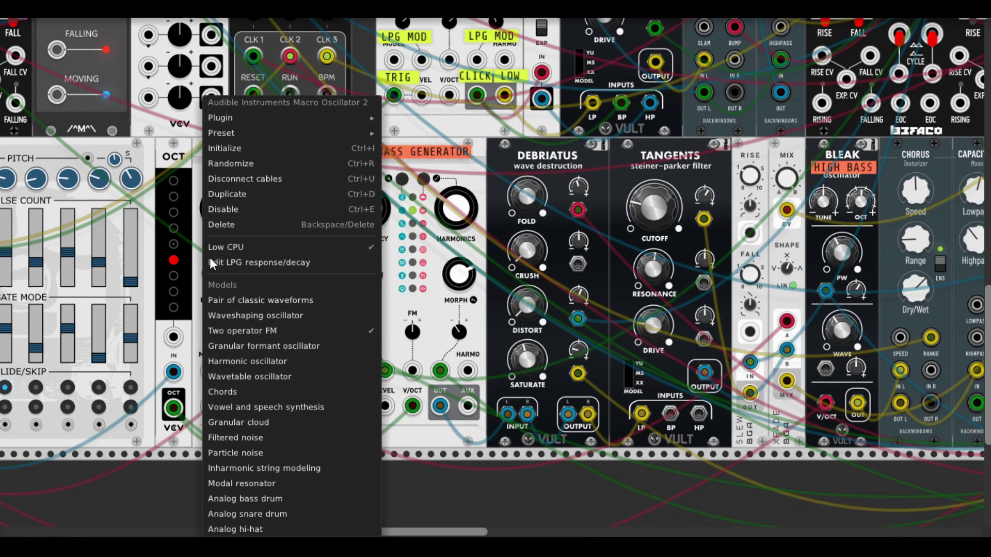
left_click(204, 193)
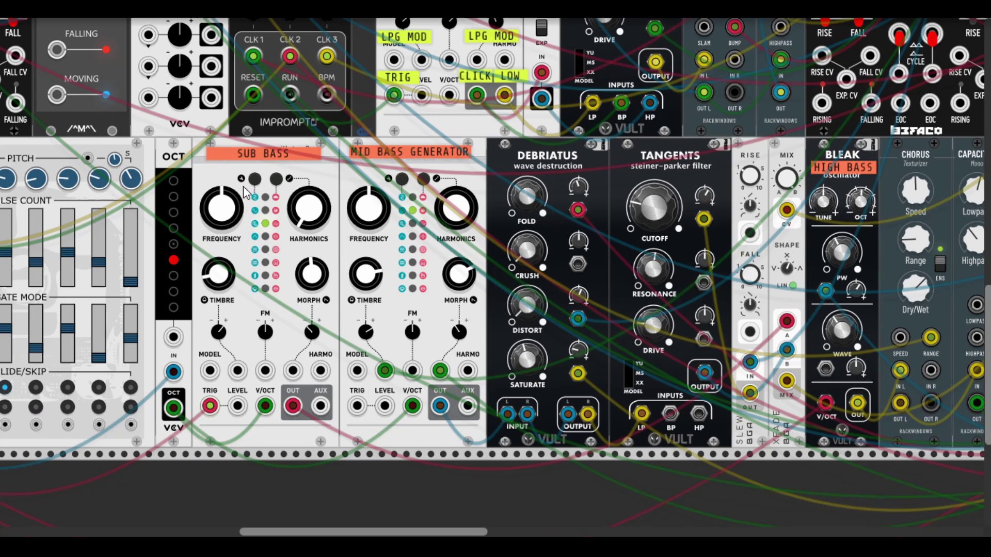
left_click_drag(786, 178, 786, 176)
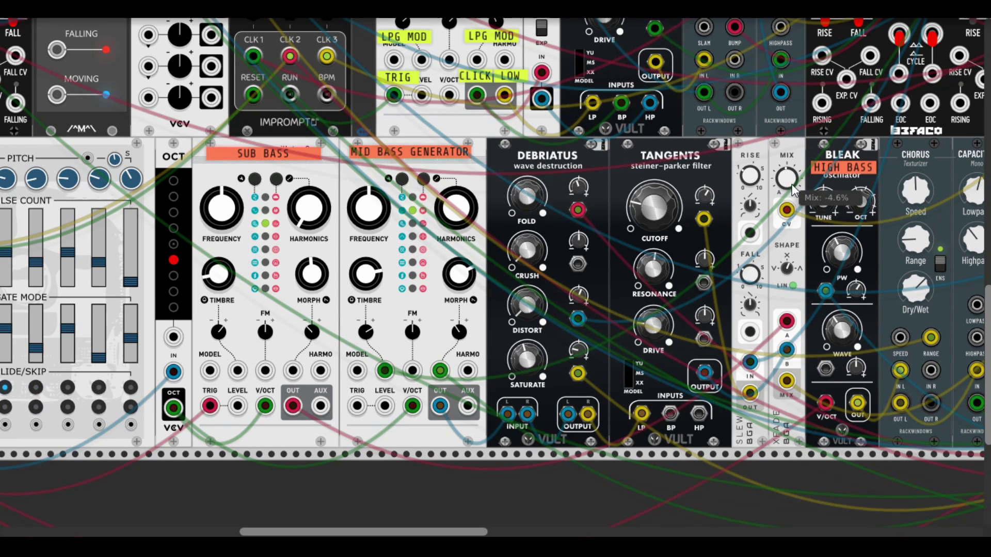
- Patch Mid Bass Generator OUT into Debriatus INPUT L and reroute a cable to its top input
right_click(470, 183)
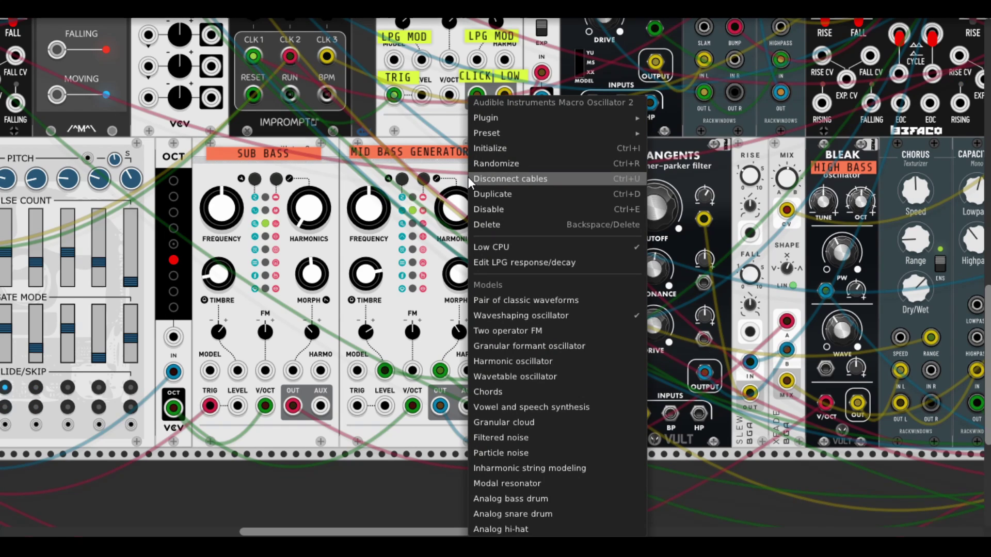
left_click(370, 174)
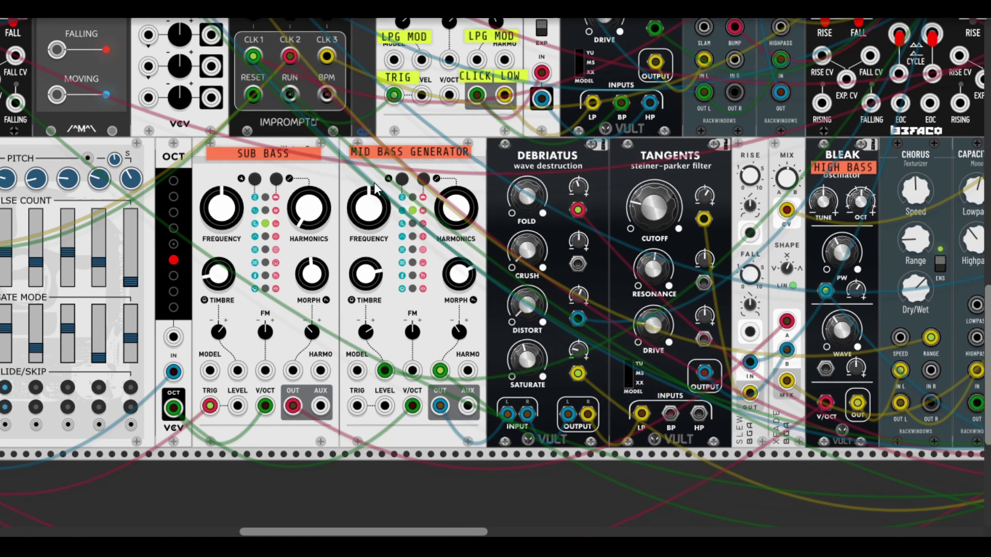
left_click_drag(507, 414, 440, 405)
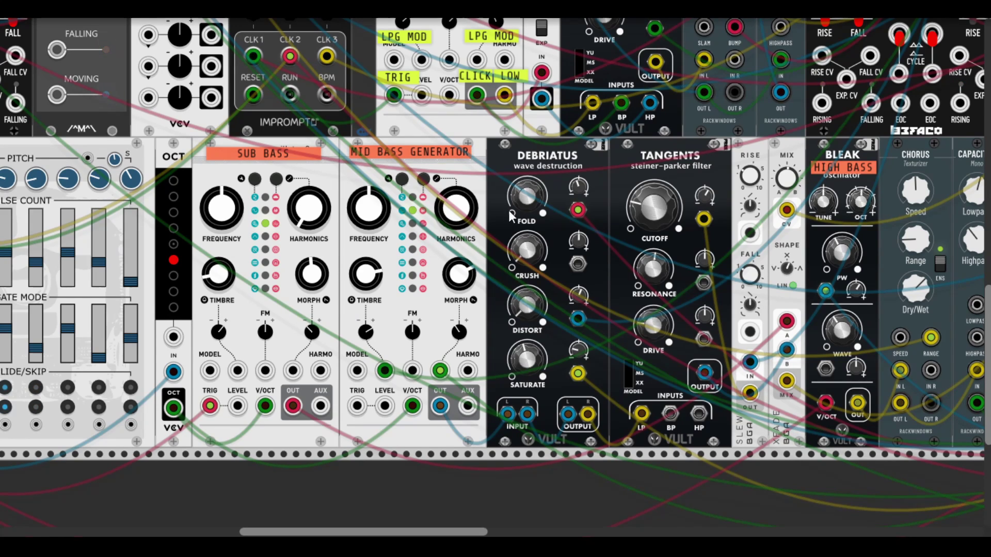
right_click(508, 158)
left_click(501, 156)
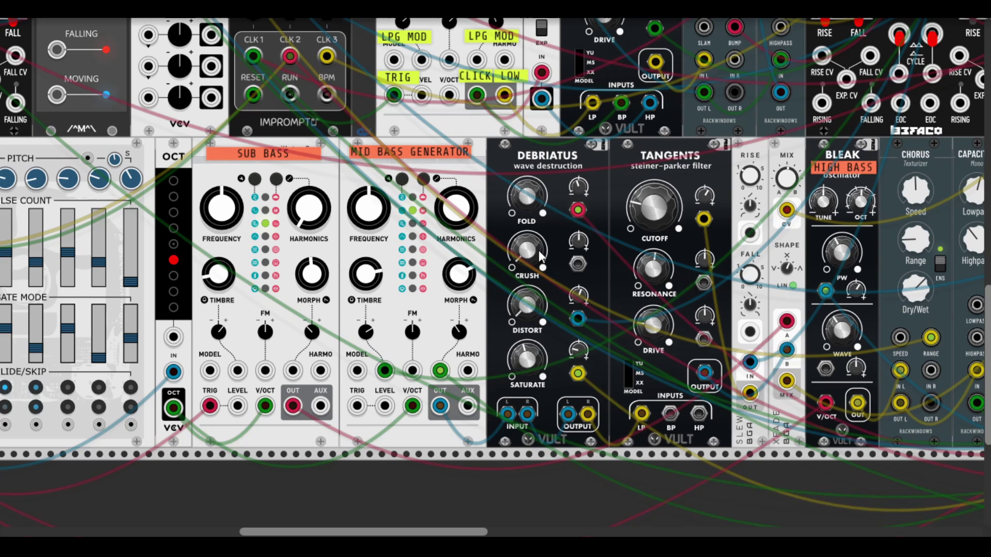
left_click_drag(578, 373, 578, 211)
scroll(579, 211, "right", 5)
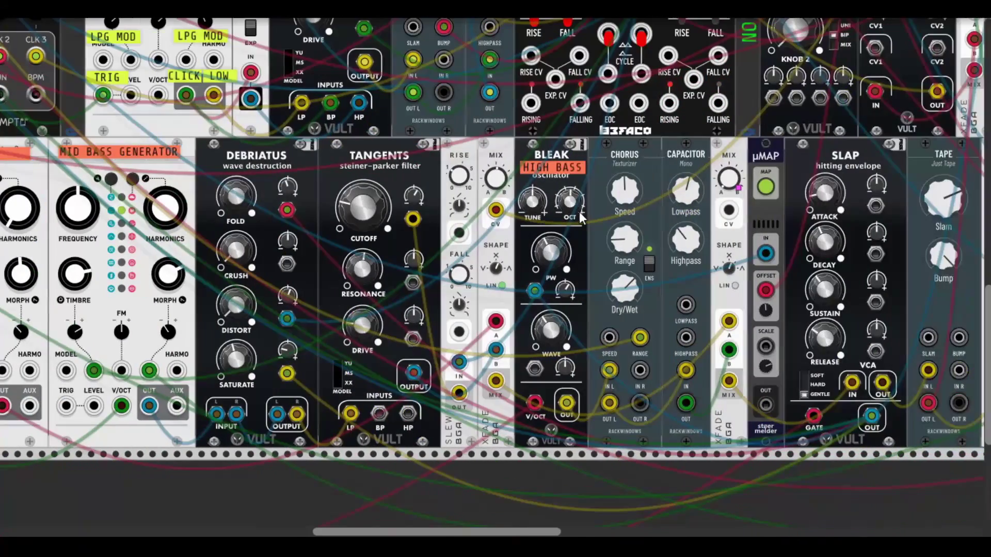
scroll(598, 376, "left", 4)
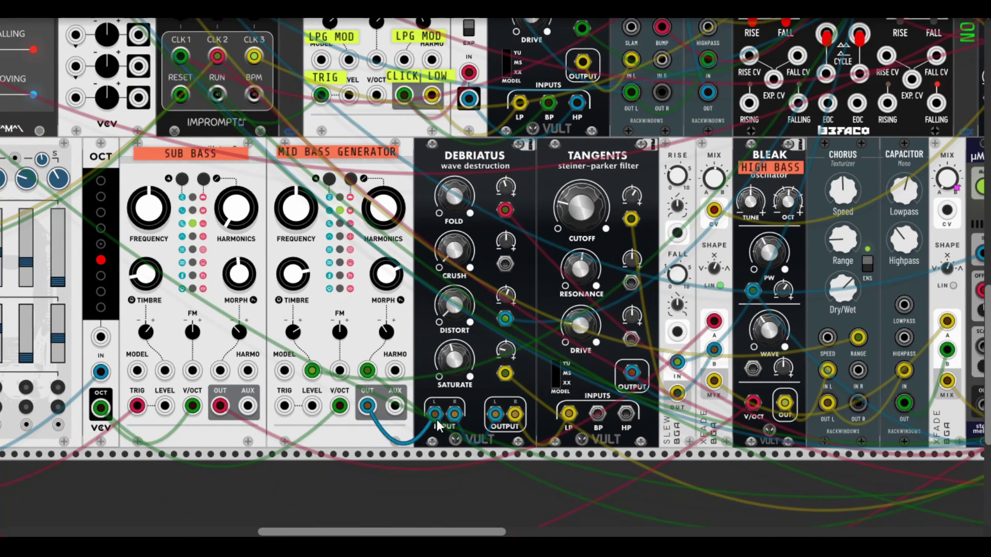
mouse_move(454, 414)
left_mouse_down()
mouse_move(468, 418)
mouse_move(478, 404)
mouse_move(438, 425)
left_mouse_up()
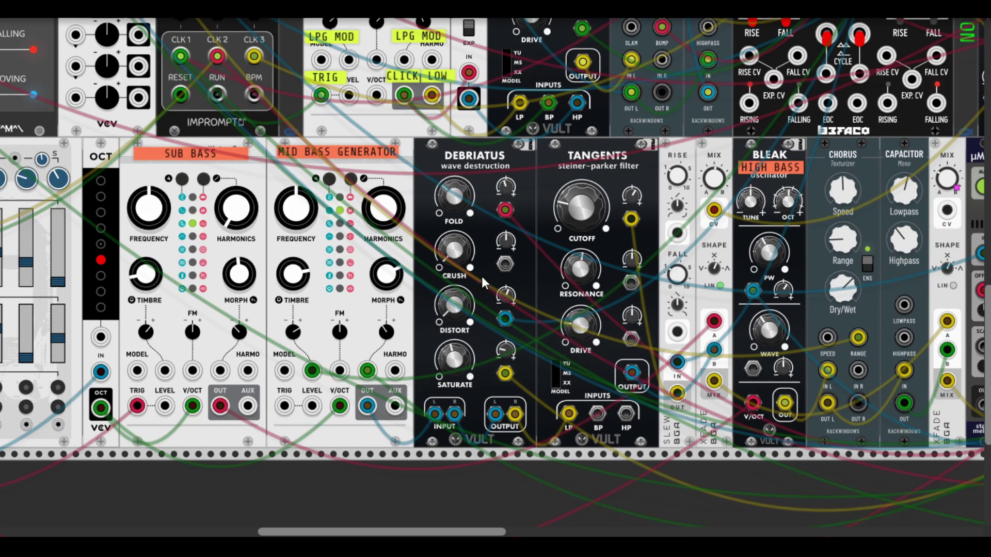
left_click_drag(454, 414, 497, 415)
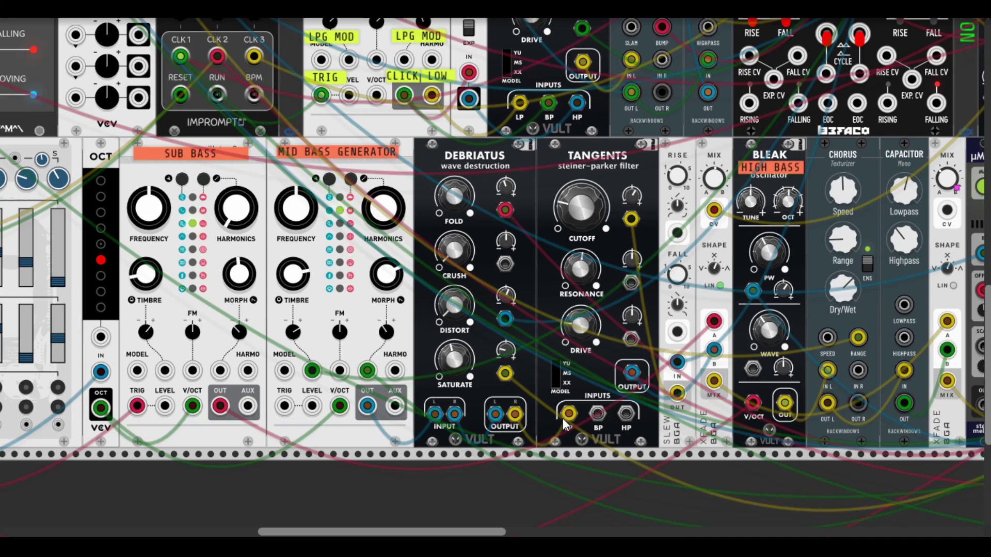
mouse_move(717, 186)
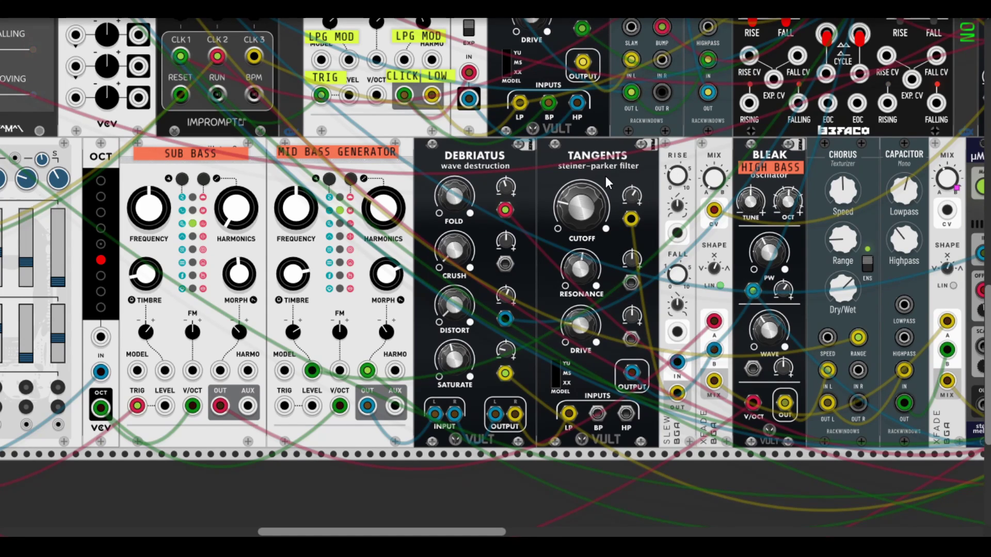
scroll(606, 175, "right", 5)
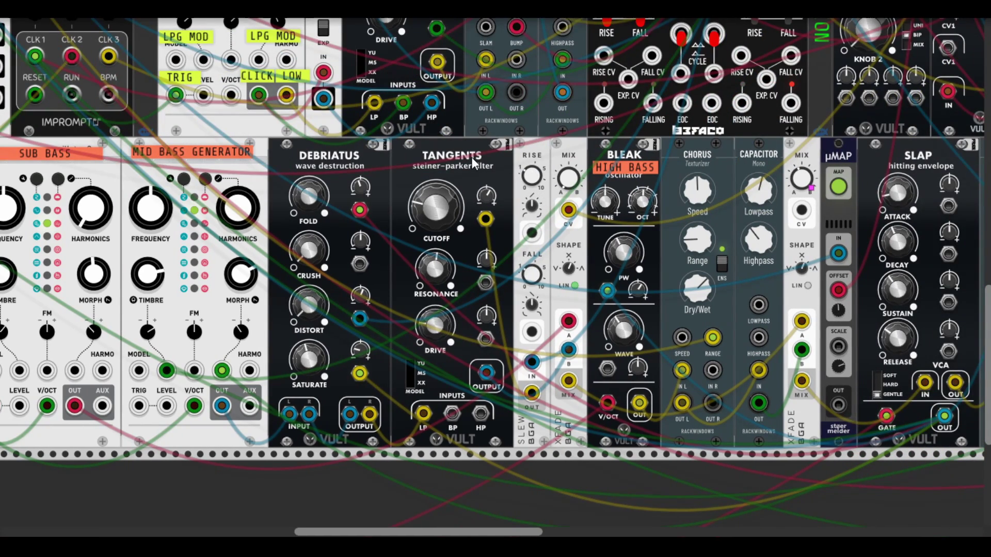
- Turn the Tangents cutoff-modulation attenuator up to 0.522
mouse_move(484, 196)
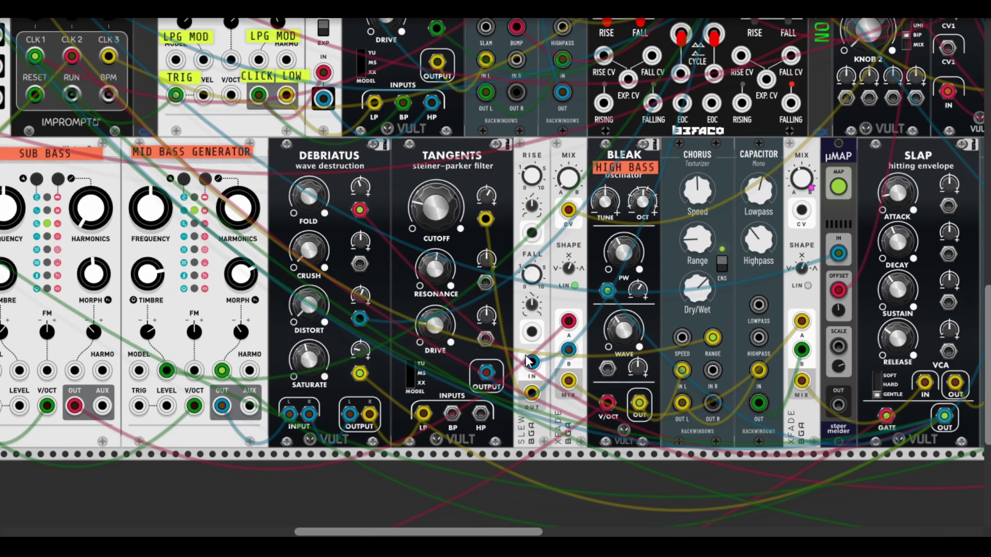
right_click(521, 151)
left_click(528, 142)
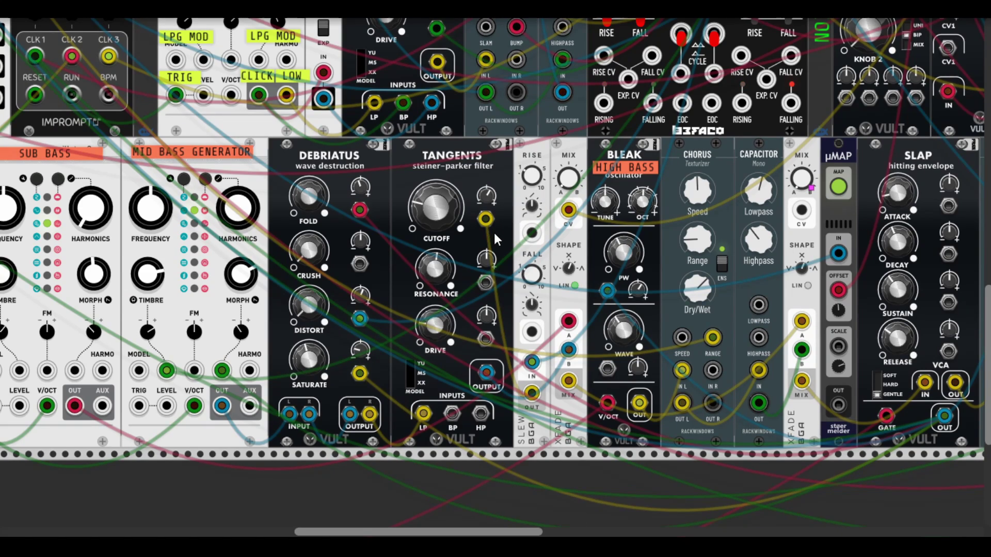
scroll(535, 369, "up", 5)
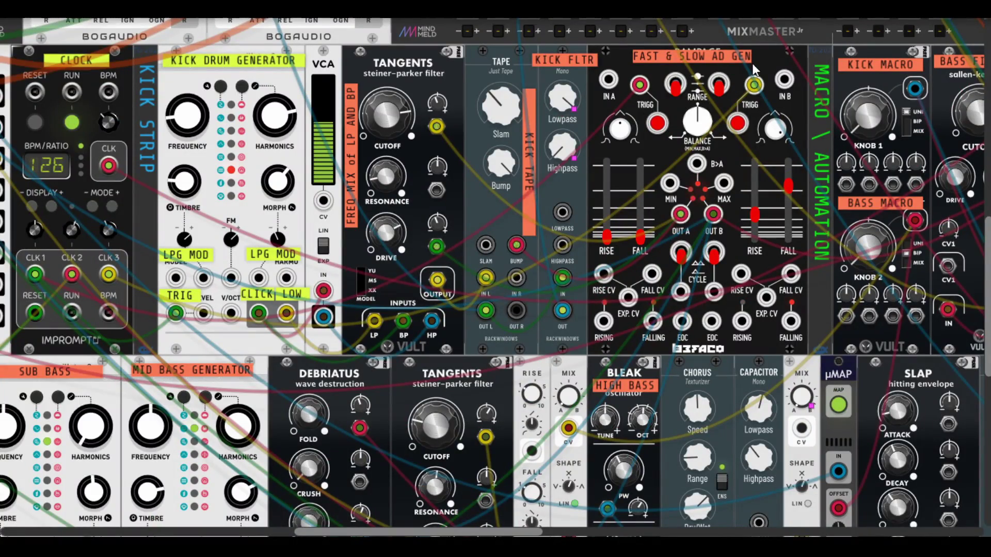
scroll(691, 218, "down", 4)
scroll(565, 254, "down", 1)
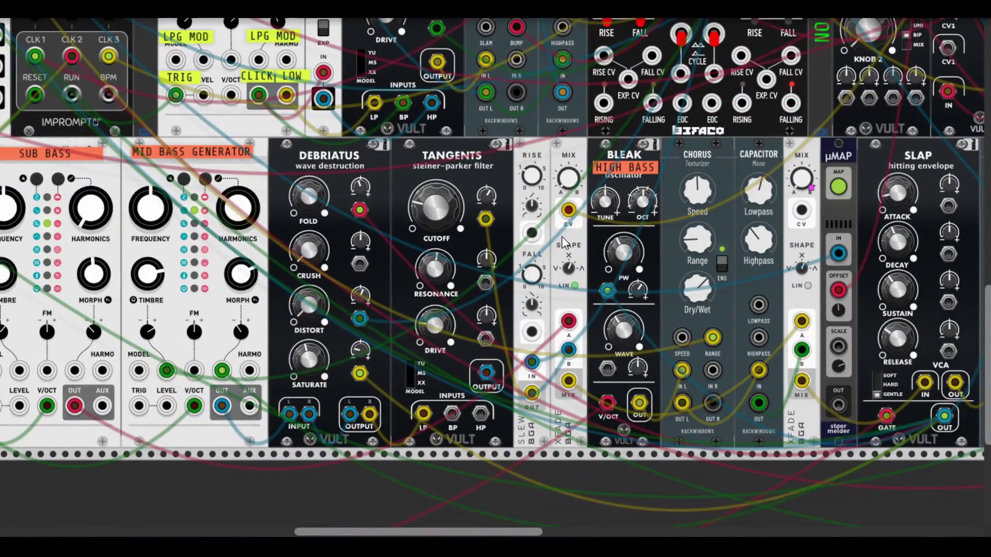
left_click_drag(485, 196, 485, 203)
scroll(514, 176, "right", 5)
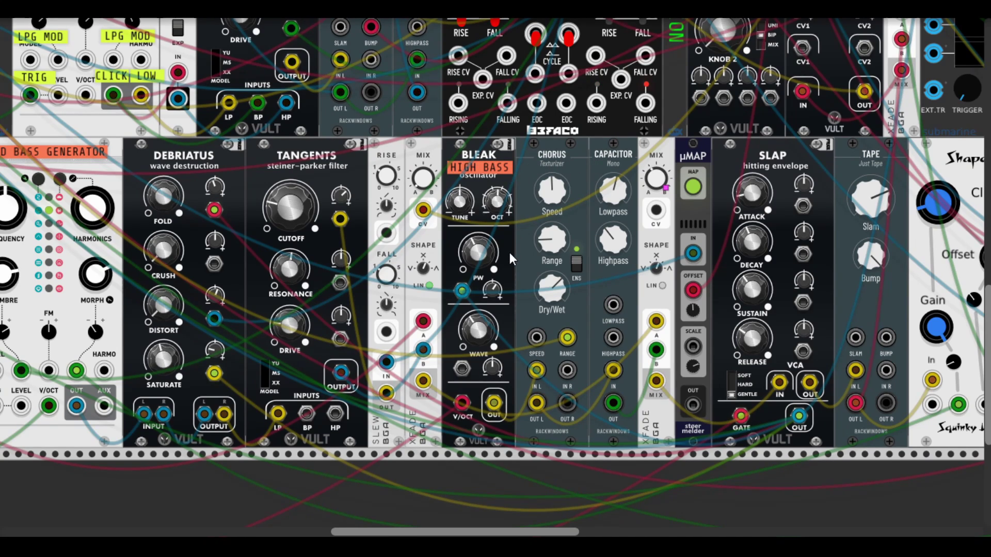
- Raise the Bleak oscillator's PW Modulation knob to 0.705
right_click(477, 151)
left_click(492, 171)
scroll(490, 292, "up", 1)
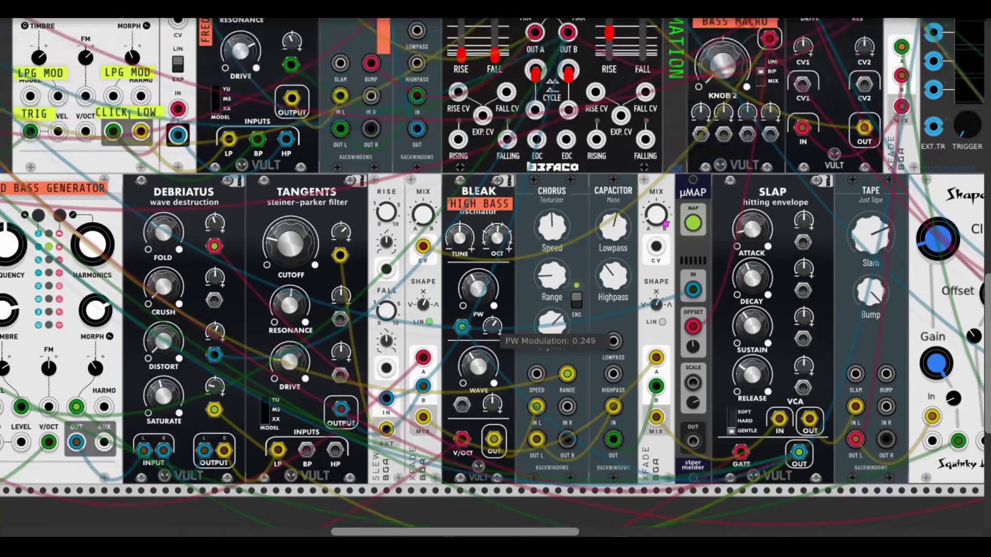
left_click_drag(492, 326, 495, 291)
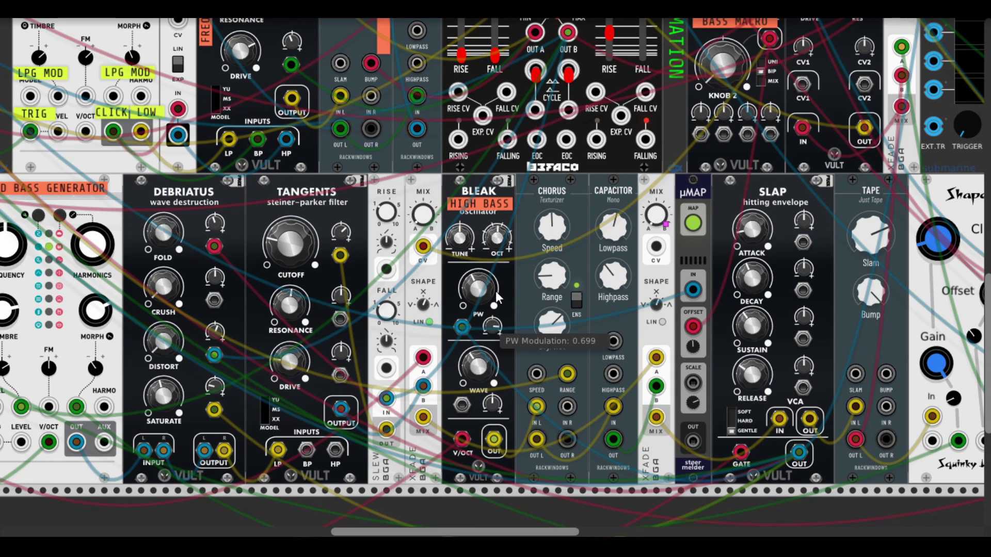
- Toggle the Chorus Ensemble (ENS) switch off and back on
right_click(549, 188)
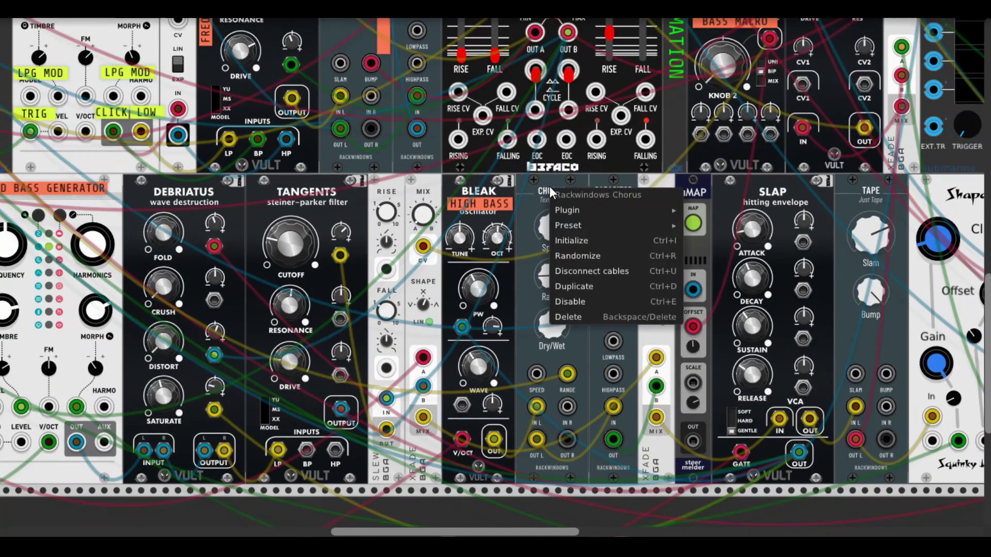
left_click(536, 186)
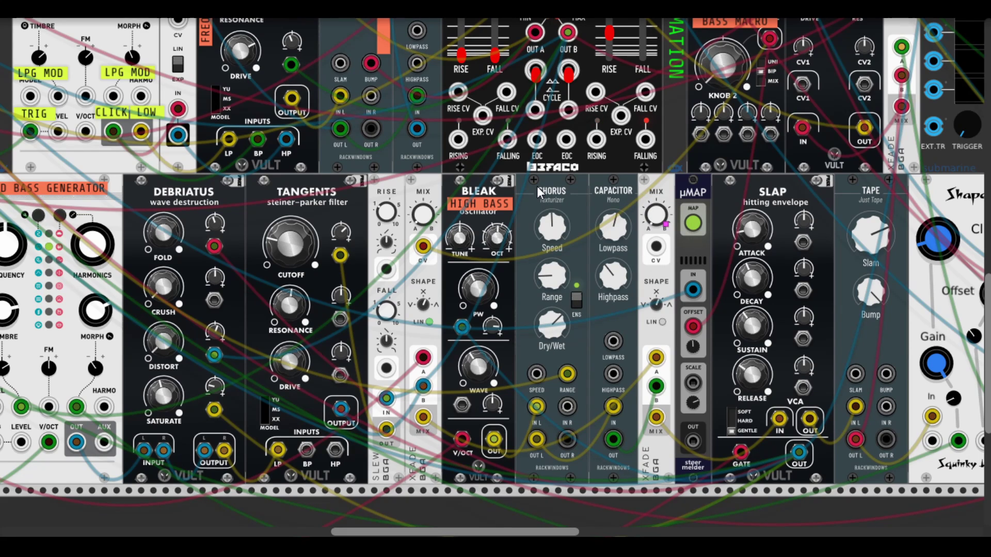
left_click(576, 297)
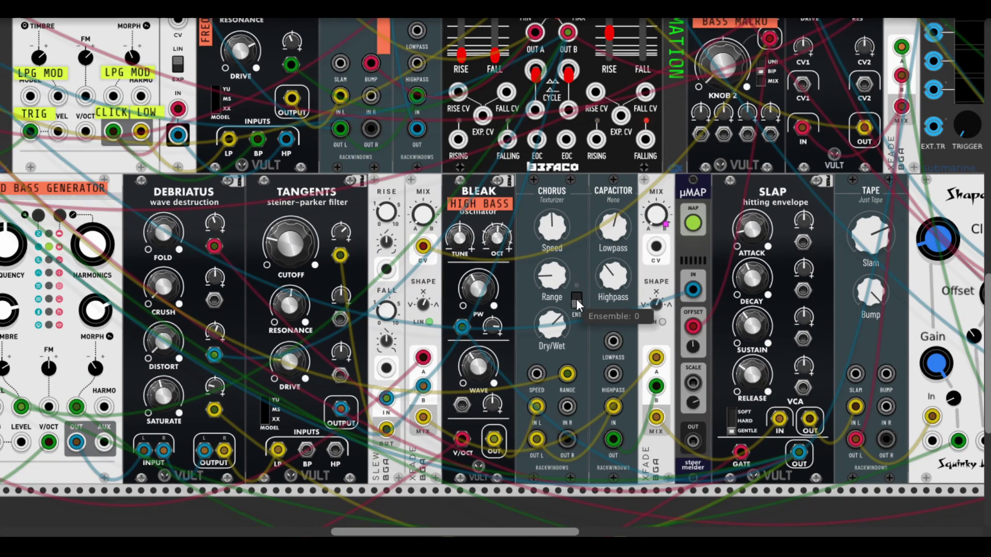
left_click(576, 299)
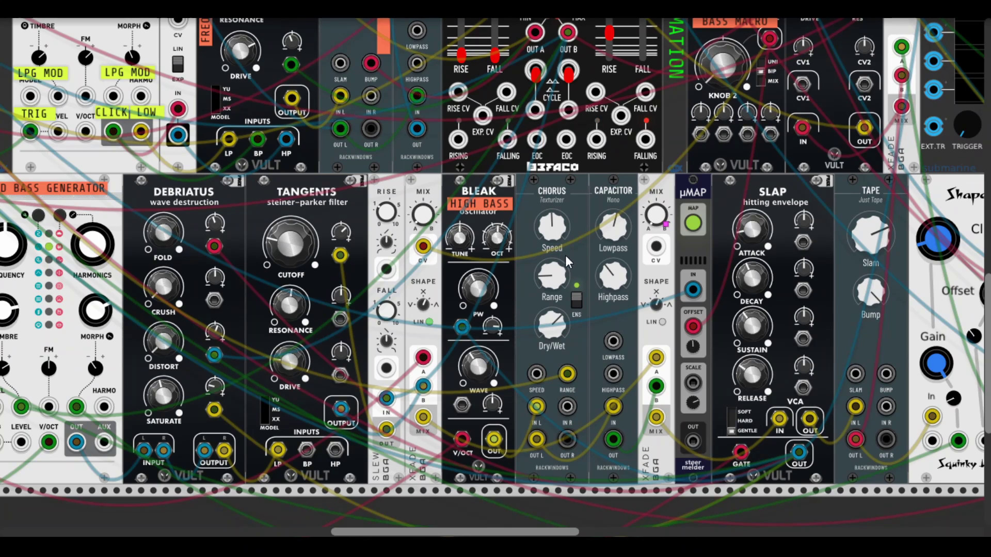
scroll(567, 187, "right", 3)
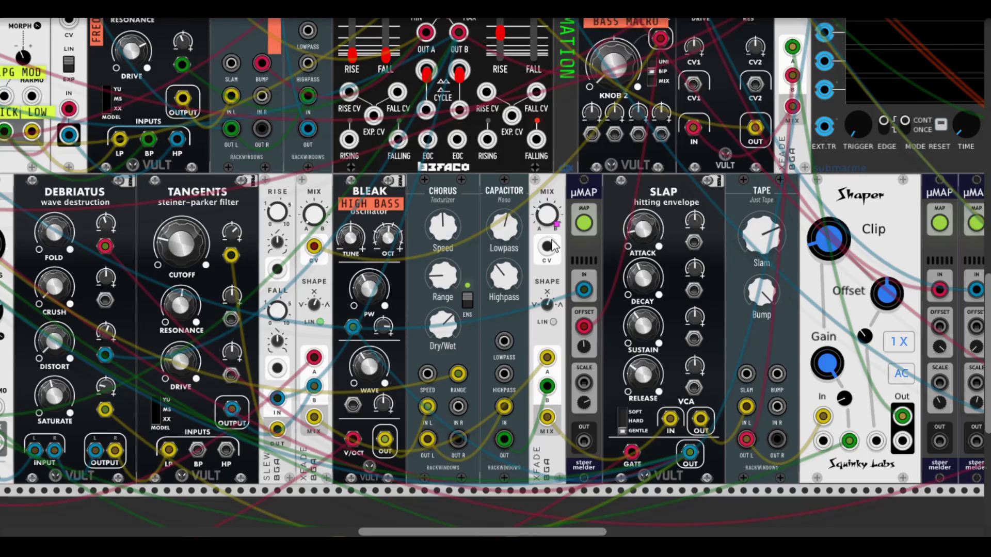
mouse_move(549, 311)
scroll(468, 256, "left", 8)
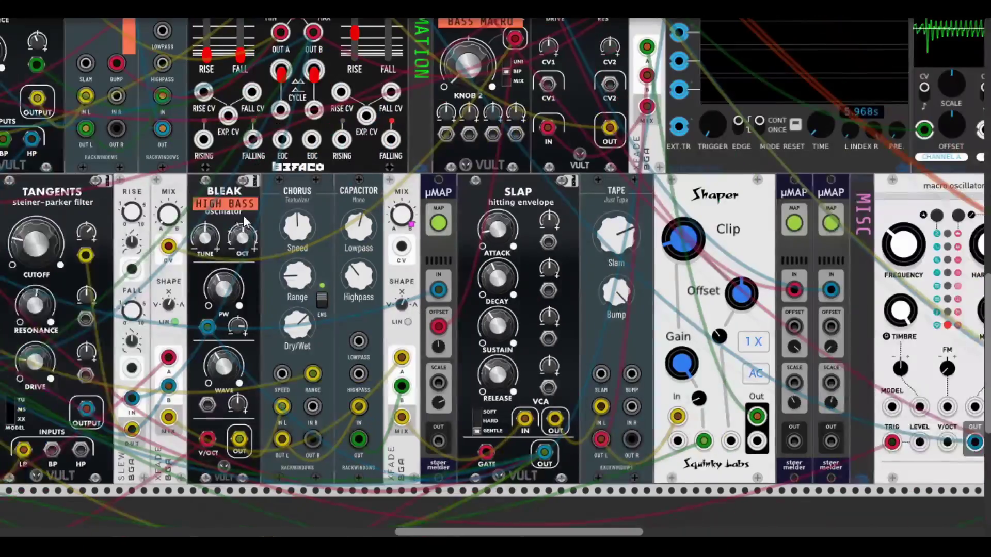
scroll(247, 212, "right", 10)
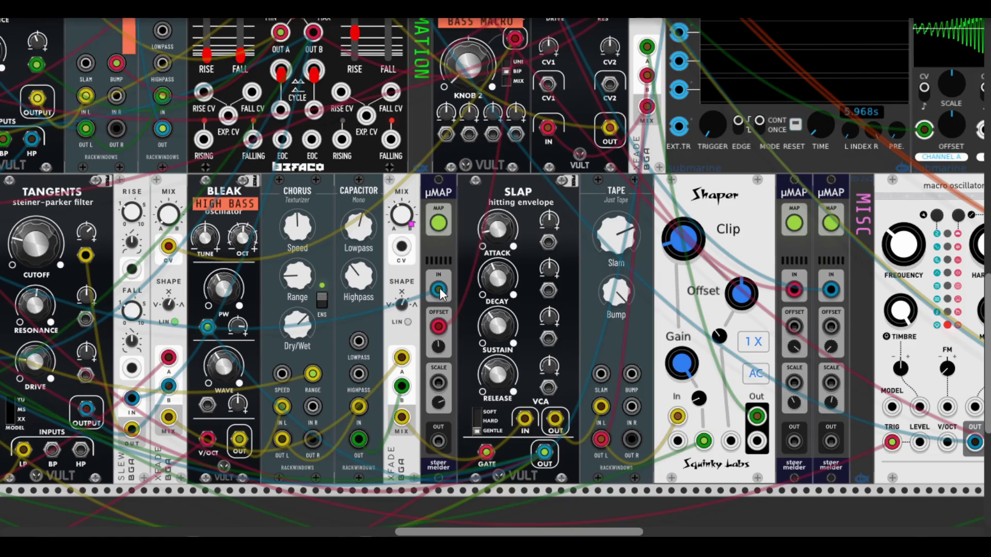
scroll(441, 292, "left", 5)
scroll(444, 297, "left", 6)
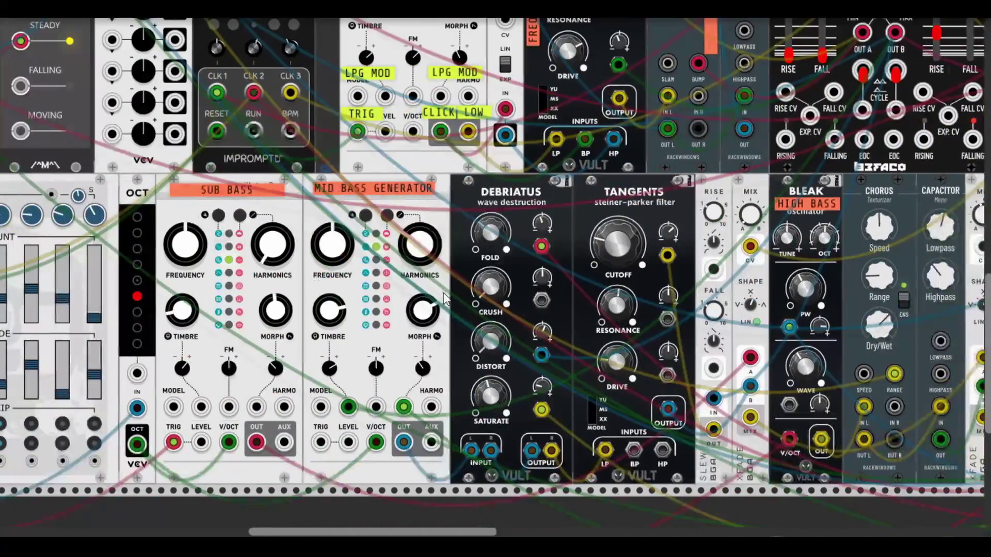
scroll(444, 298, "up", 5)
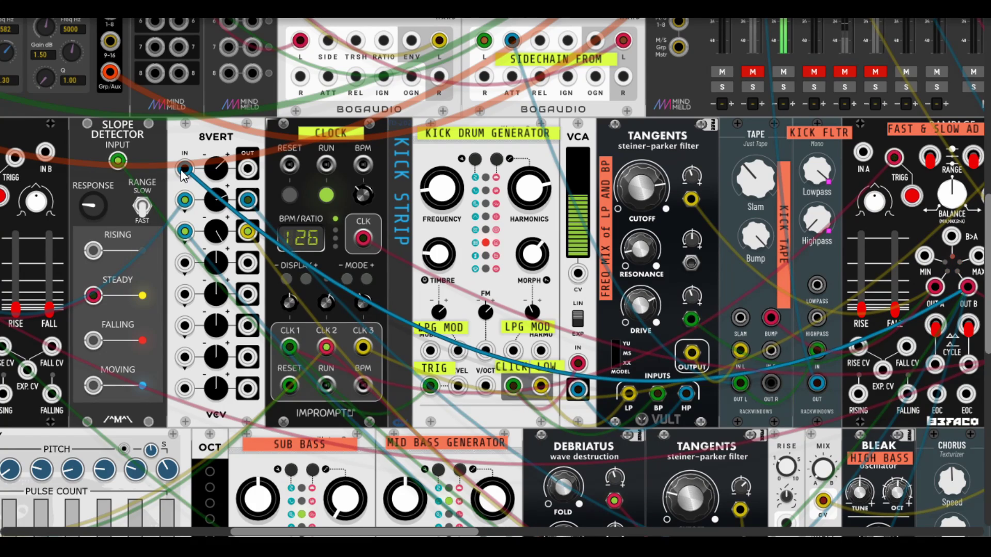
scroll(226, 220, "left", 4)
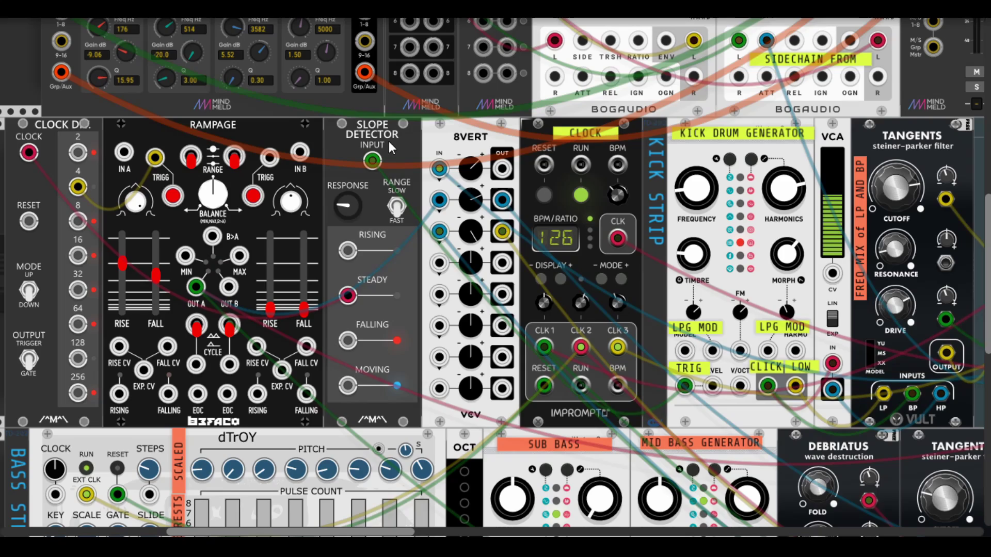
scroll(367, 103, "down", 3)
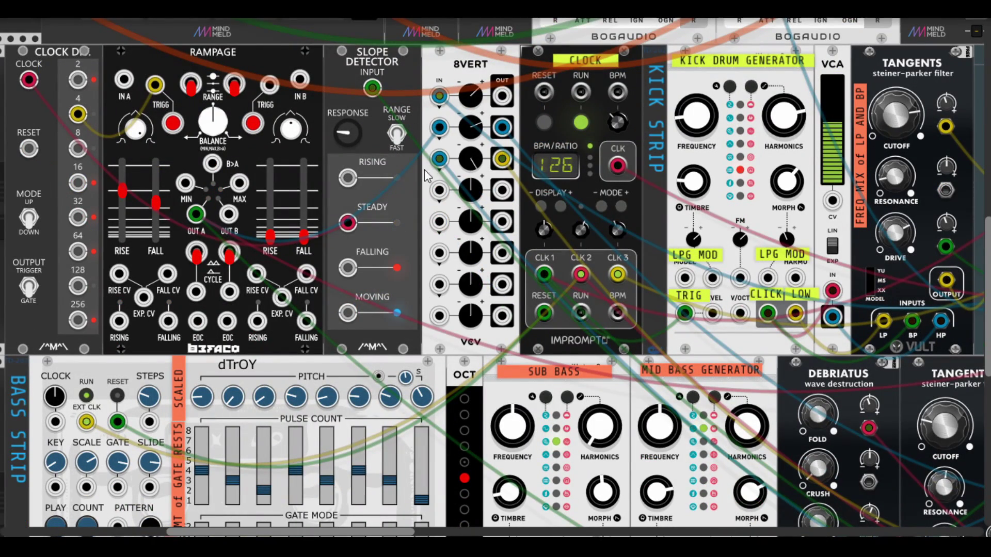
right_click(380, 62)
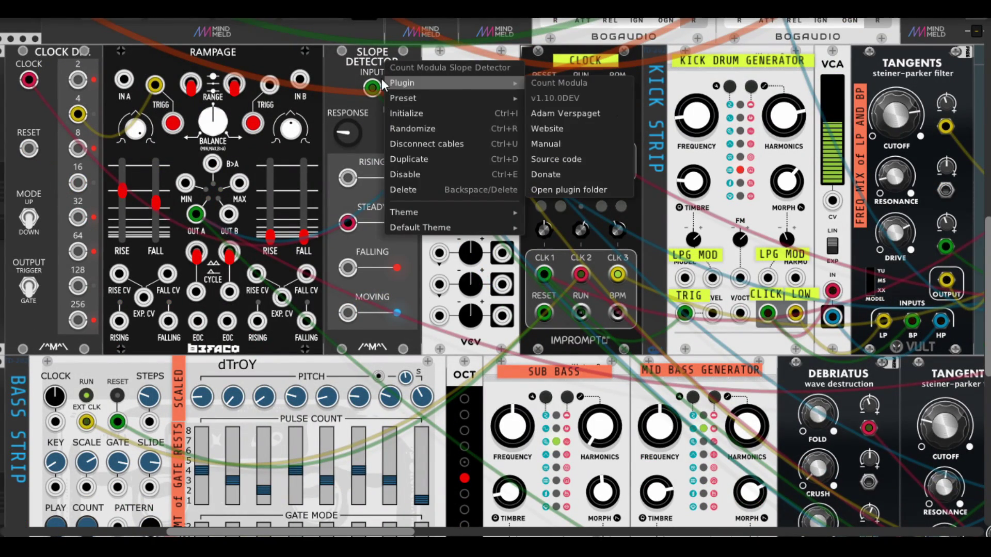
key("Escape")
scroll(410, 118, "right", 9)
scroll(326, 139, "right", 6)
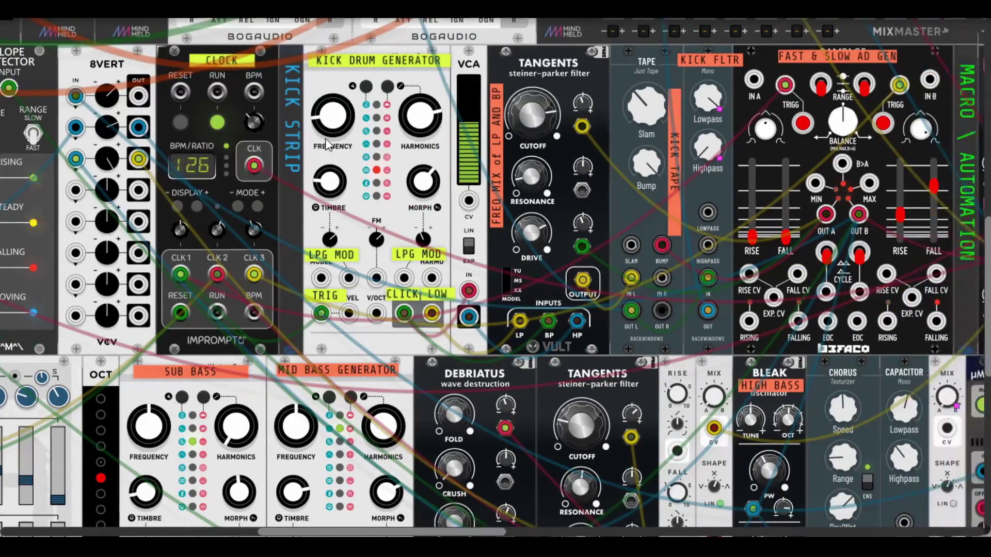
scroll(325, 139, "down", 4)
scroll(529, 203, "right", 13)
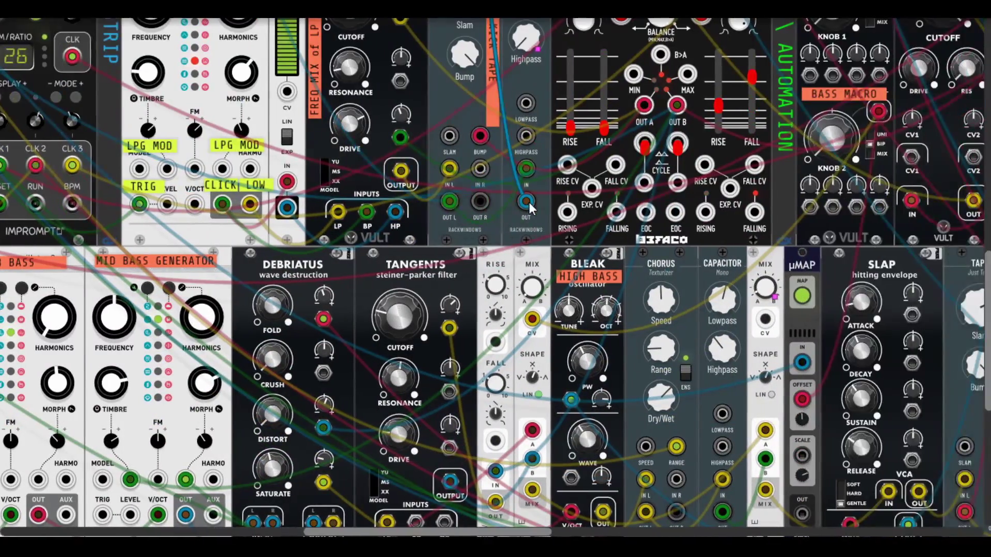
scroll(557, 224, "down", 3)
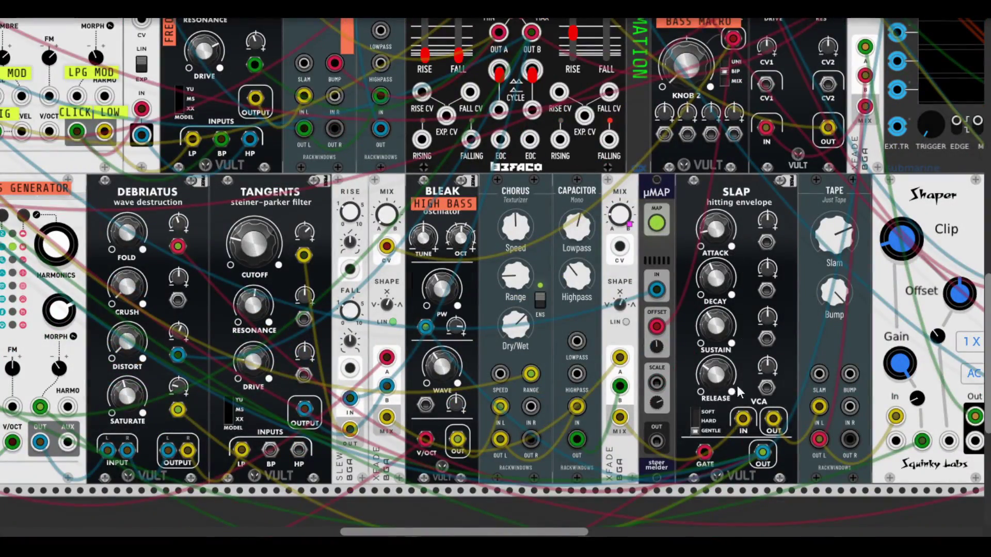
right_click(733, 194)
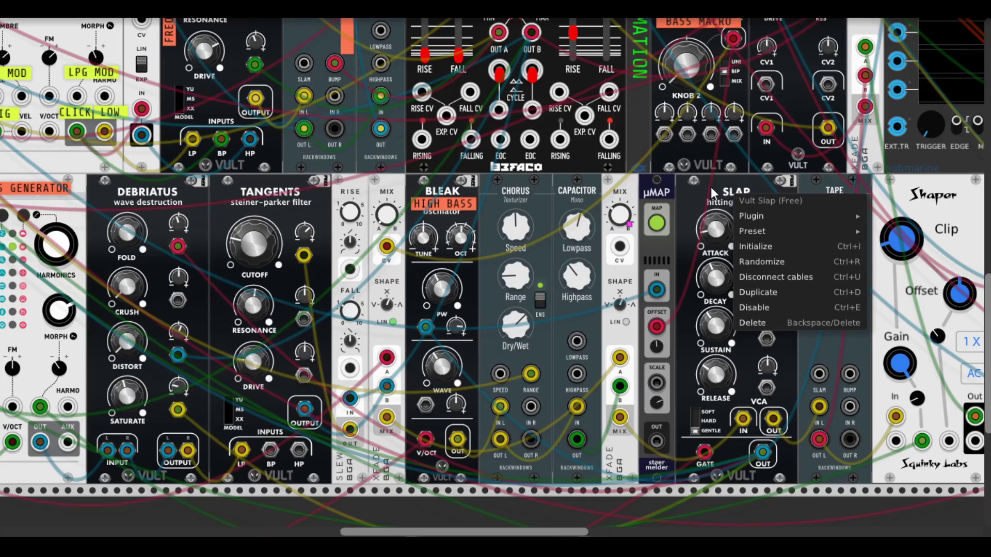
left_click(711, 187)
scroll(711, 188, "right", 5)
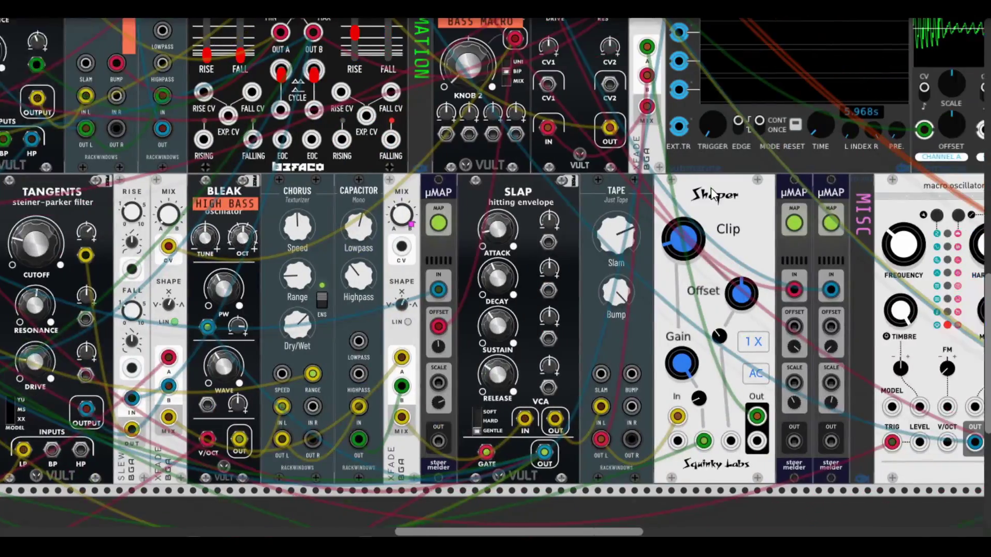
scroll(710, 187, "down", 5)
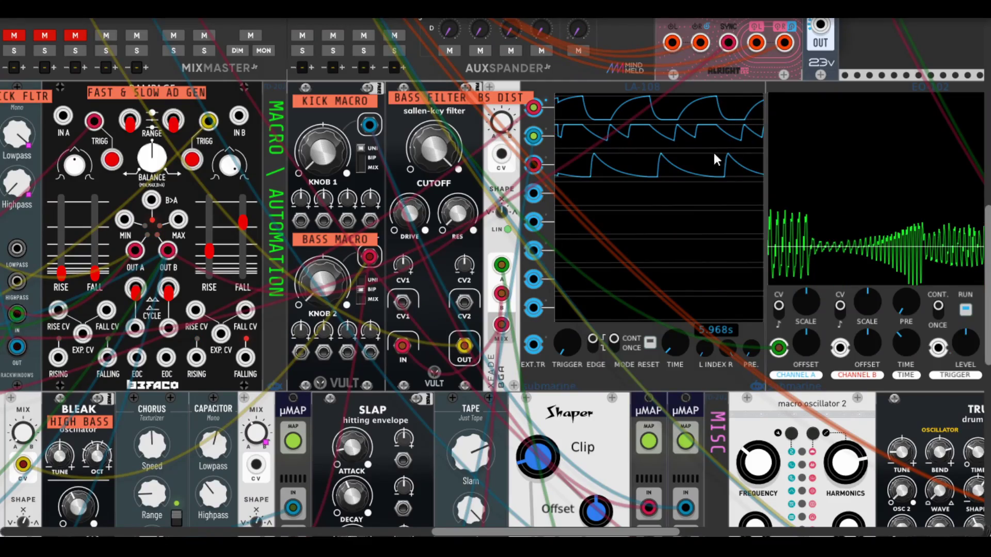
scroll(398, 285, "right", 3)
scroll(398, 285, "left", 6)
scroll(398, 284, "down", 3)
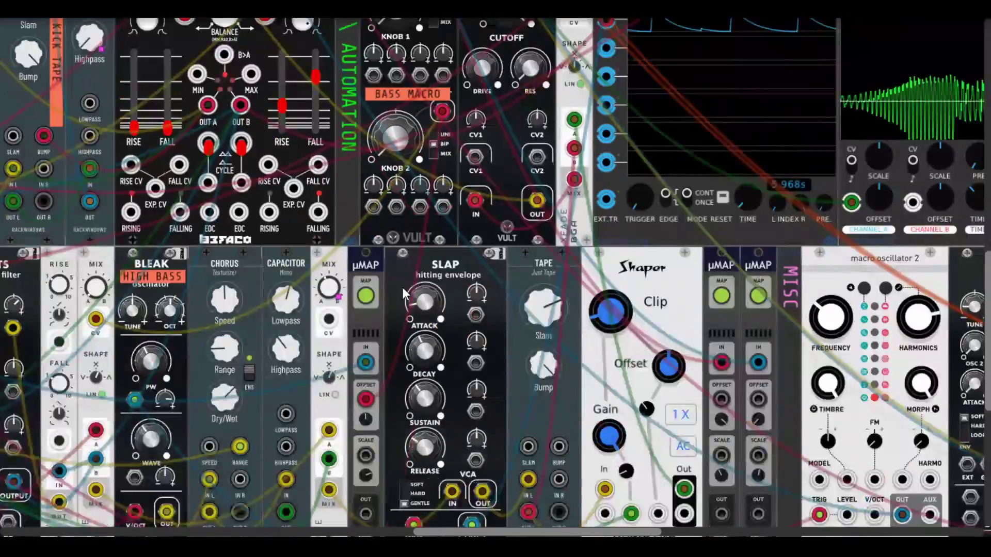
scroll(403, 287, "right", 2)
scroll(402, 287, "down", 2)
scroll(403, 287, "left", 9)
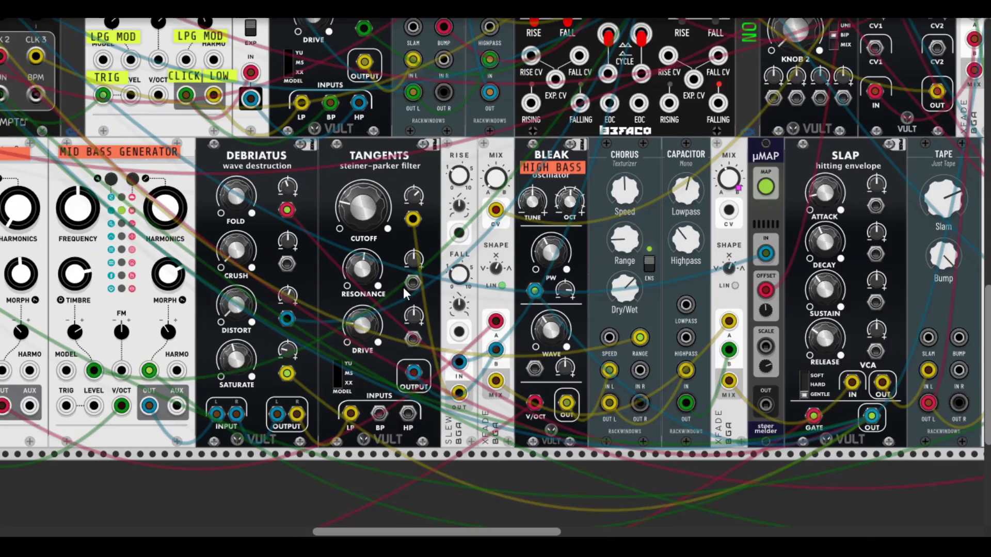
scroll(403, 287, "up", 4)
scroll(404, 287, "left", 8)
scroll(404, 287, "up", 3)
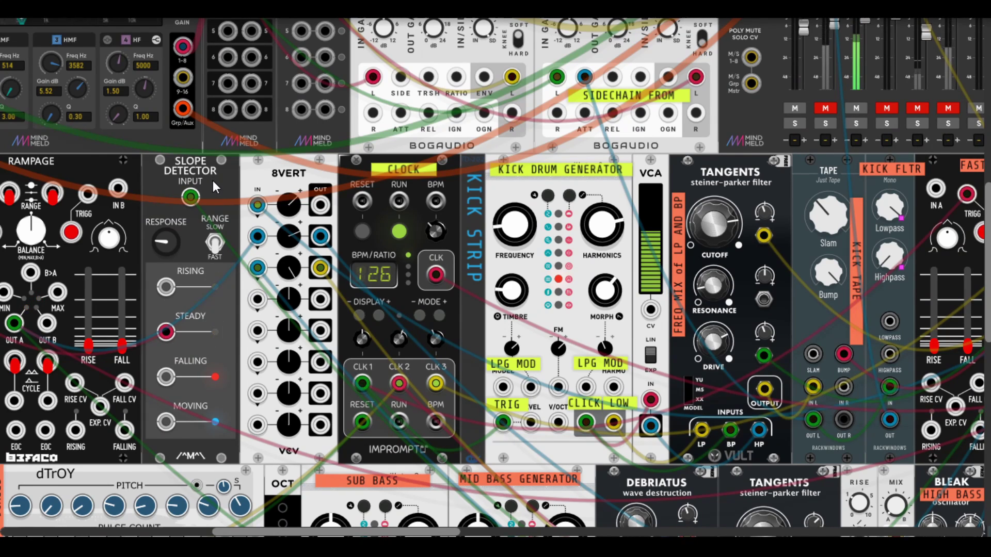
scroll(213, 180, "left", 5)
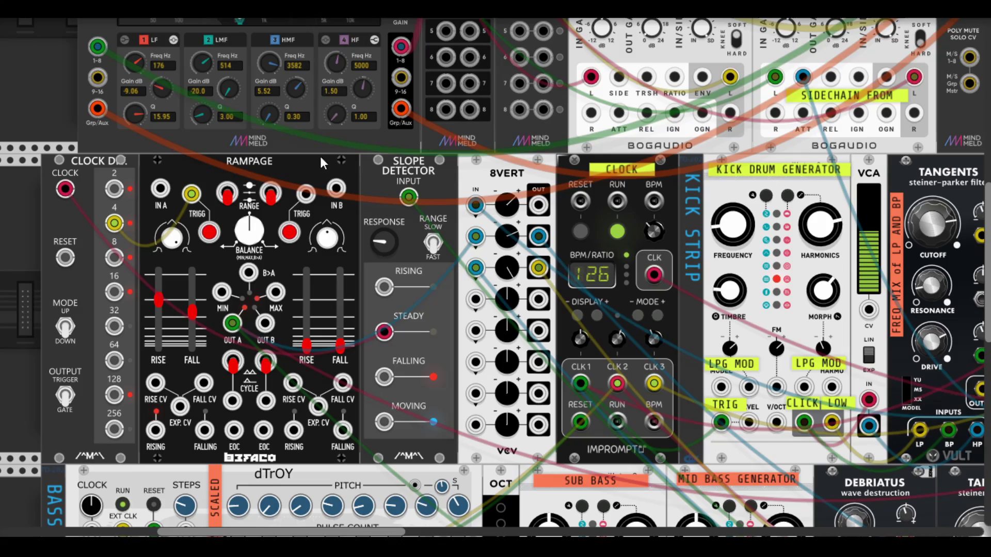
scroll(302, 176, "right", 5)
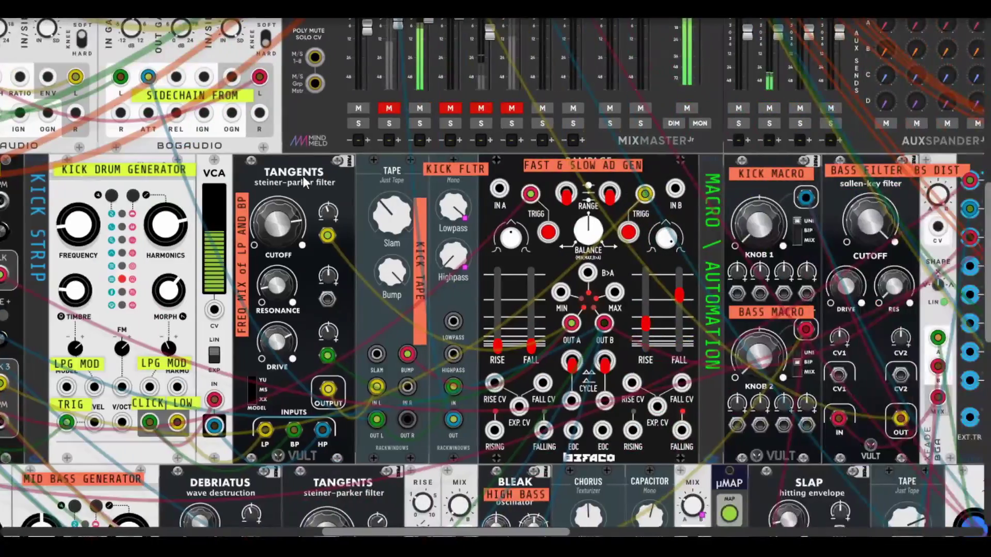
scroll(303, 178, "right", 5)
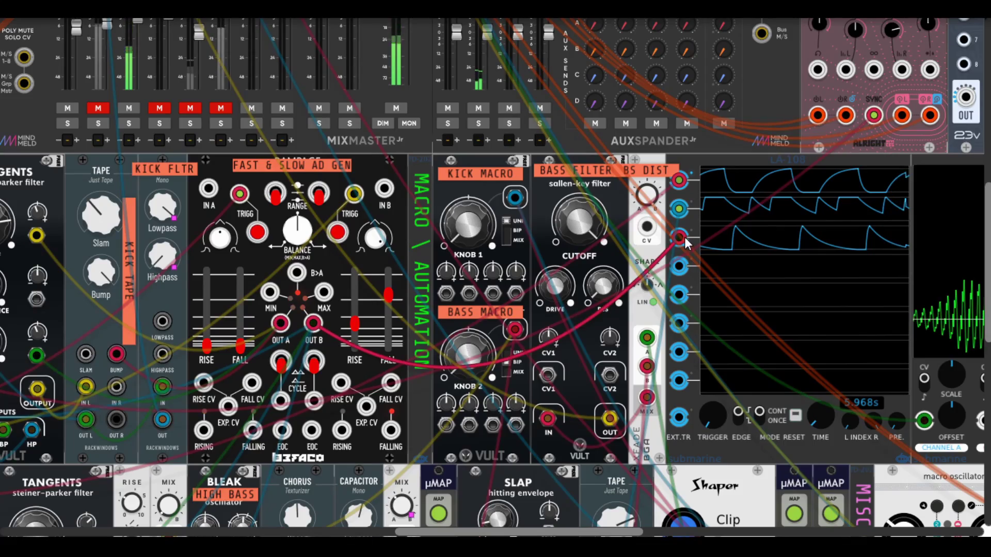
scroll(694, 239, "left", 14)
scroll(694, 239, "left", 3)
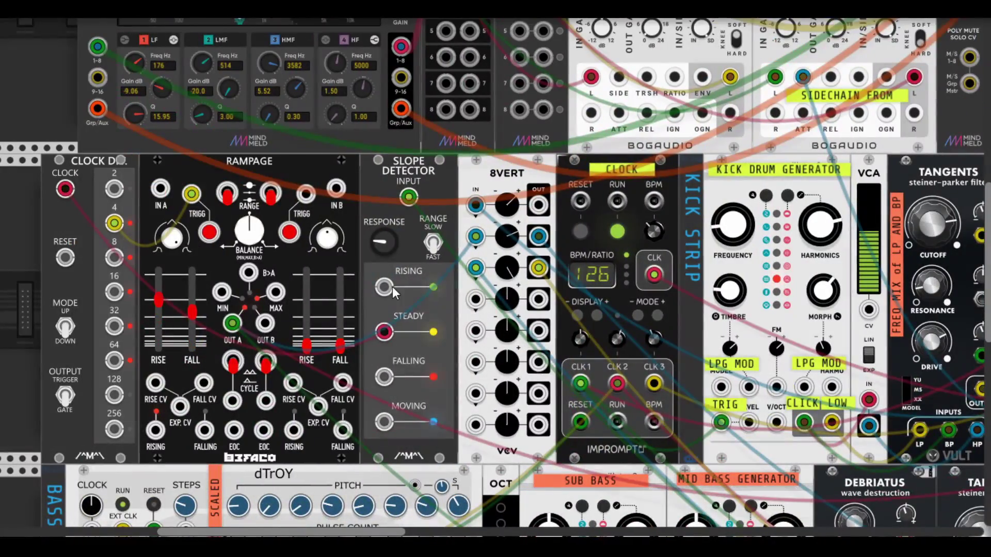
- Turn the Tape module's Slam knob after SLAP up to about 0.867 for more bass saturation
scroll(233, 325, "right", 16)
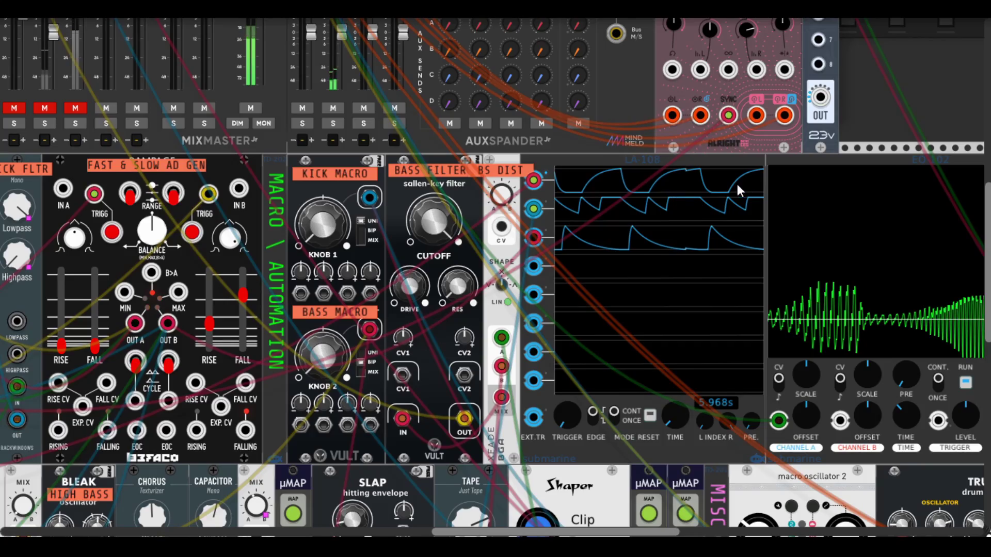
scroll(360, 239, "left", 15)
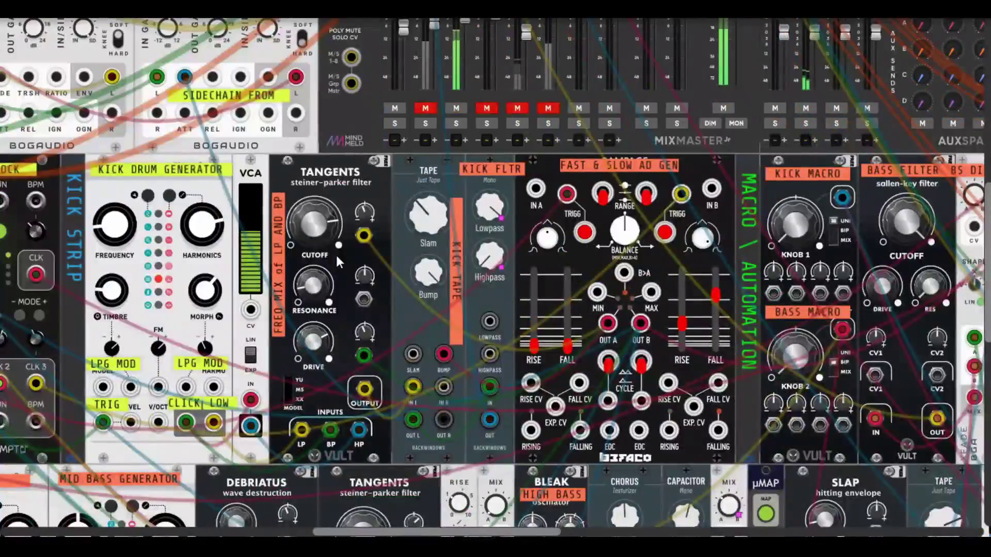
scroll(338, 261, "down", 5)
scroll(339, 261, "right", 15)
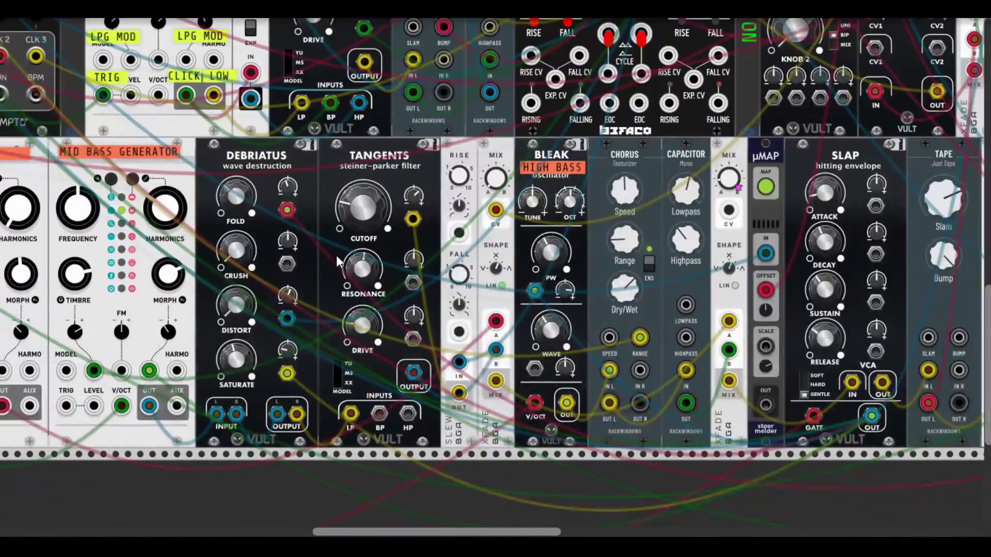
scroll(561, 253, "up", 2)
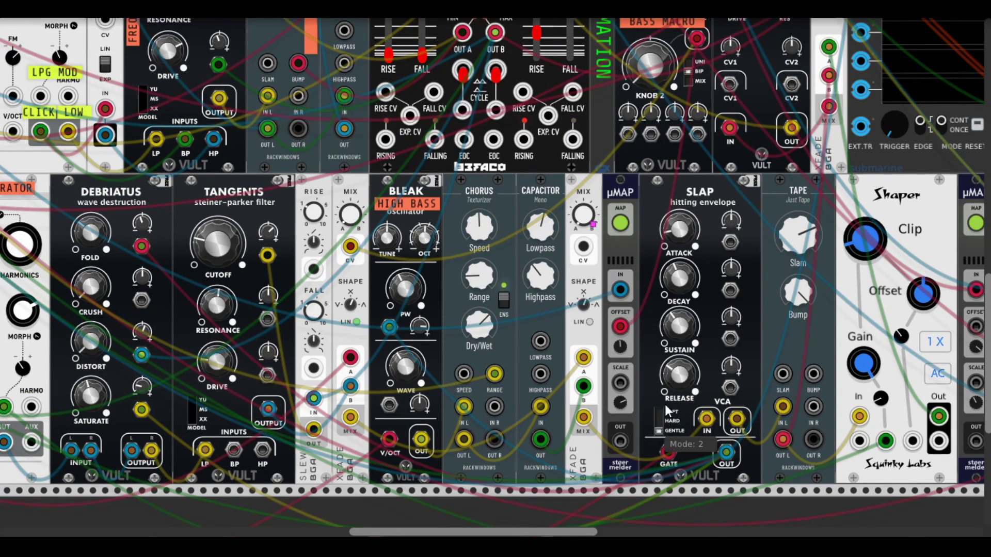
scroll(618, 316, "right", 4)
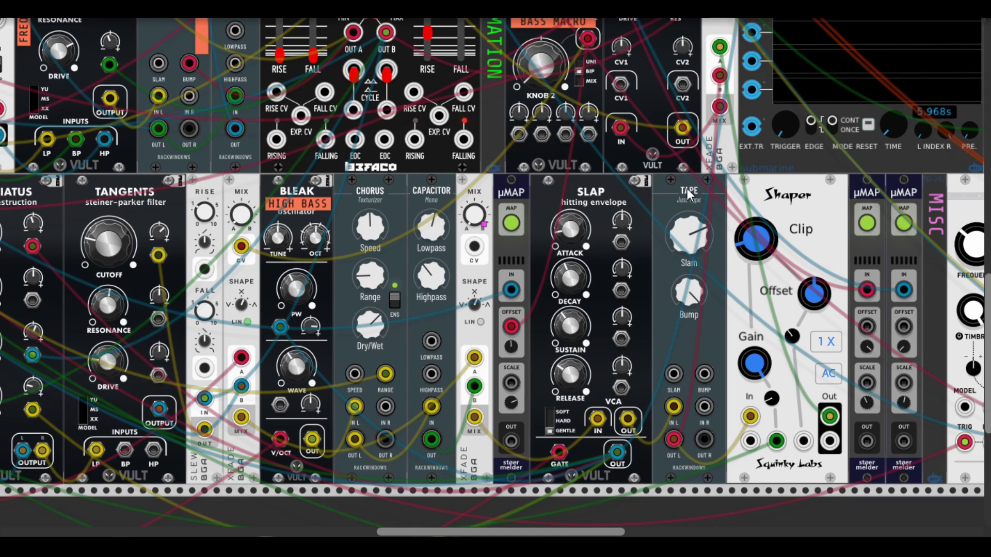
scroll(682, 207, "right", 5)
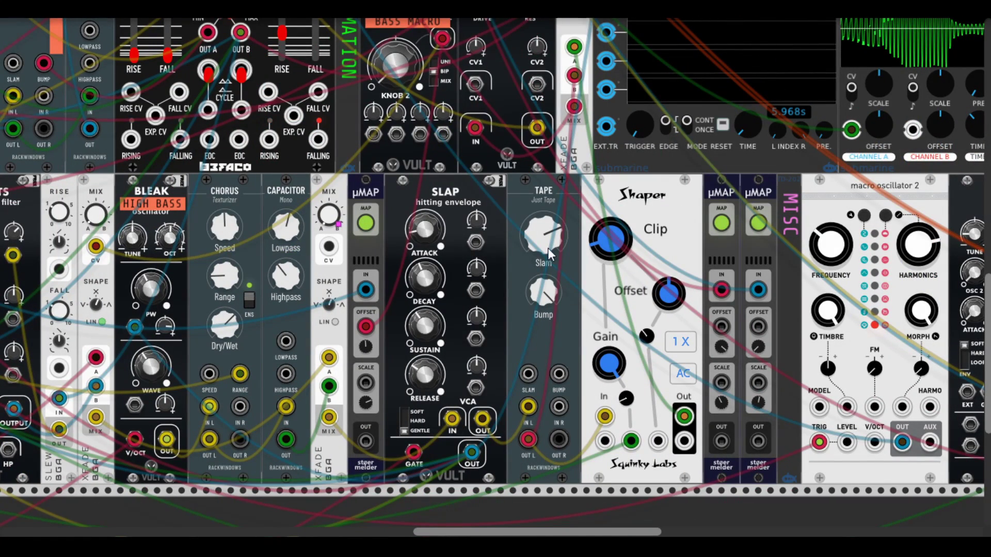
mouse_move(545, 233)
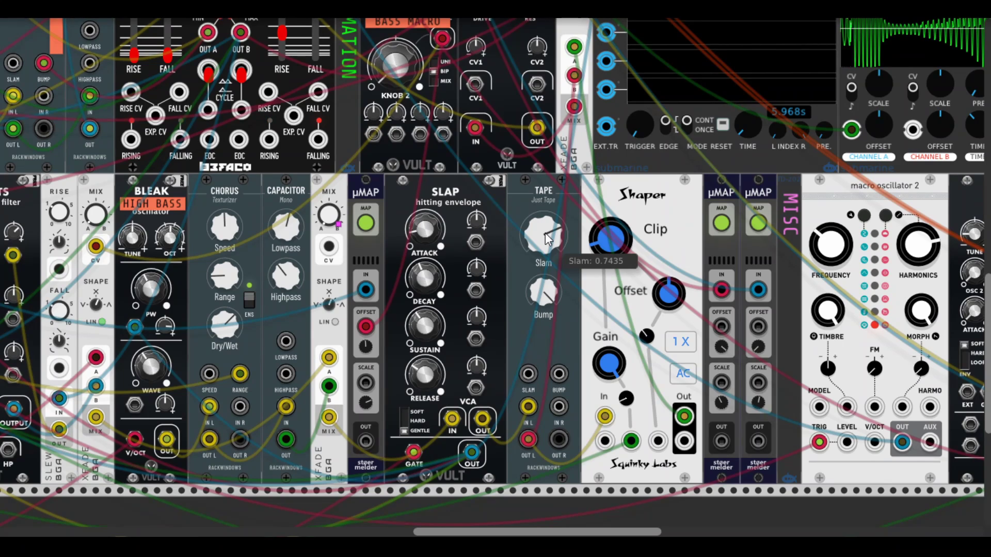
mouse_move(545, 232)
left_mouse_down()
mouse_move(545, 211)
mouse_move(549, 233)
left_mouse_up()
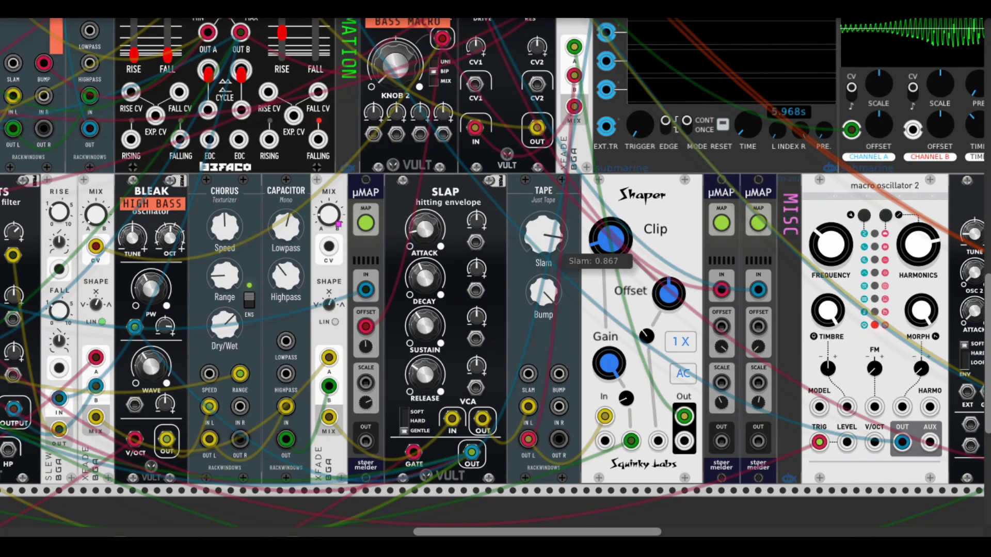
scroll(517, 222, "right", 5)
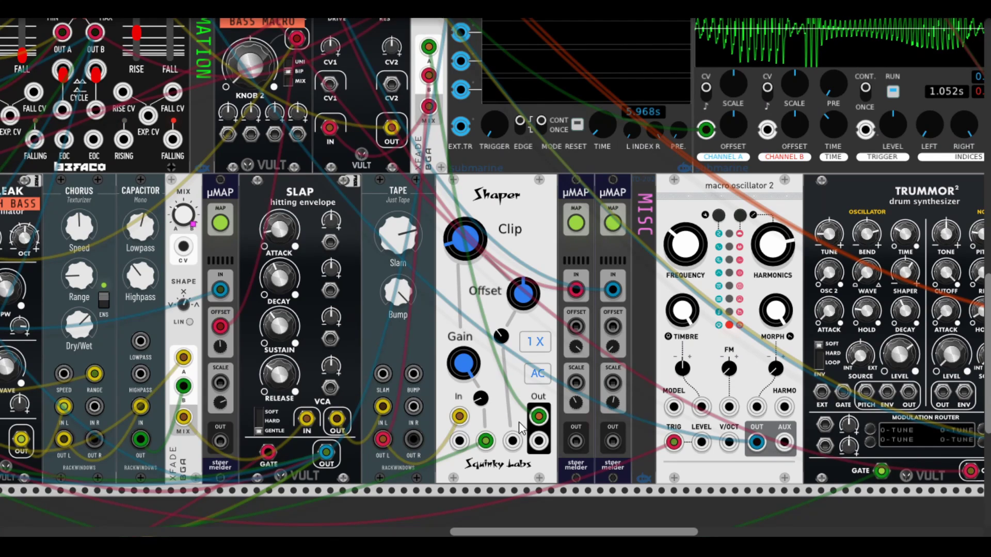
- Move the BS DIST XFADE module back beside BASS FILTER
scroll(500, 268, "up", 3)
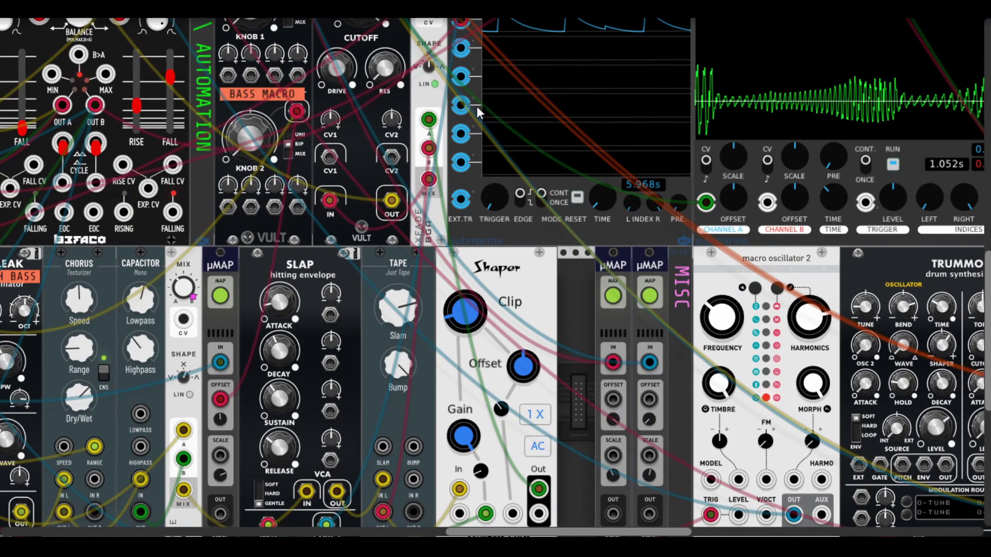
left_click_drag(430, 103, 521, 238)
scroll(525, 271, "down", 3)
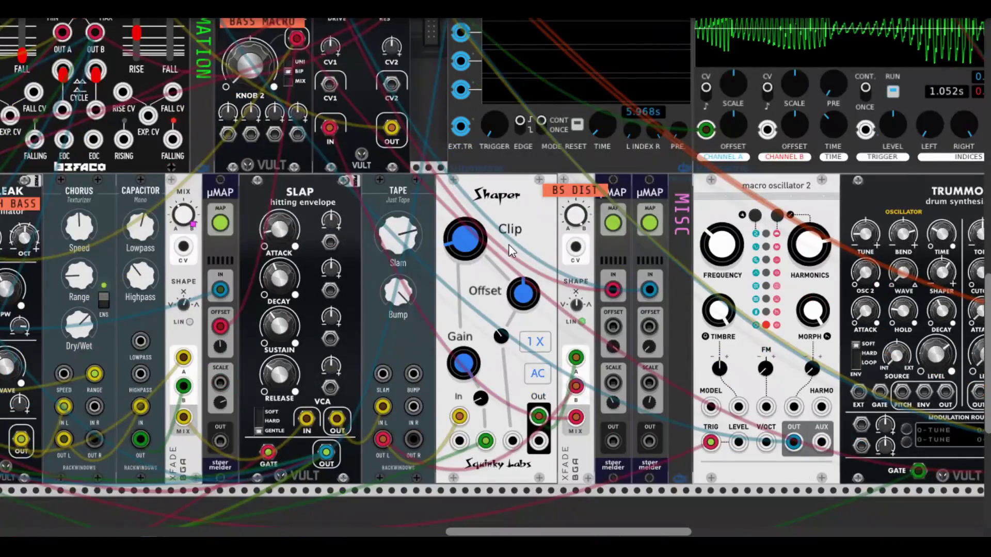
scroll(561, 220, "up", 6)
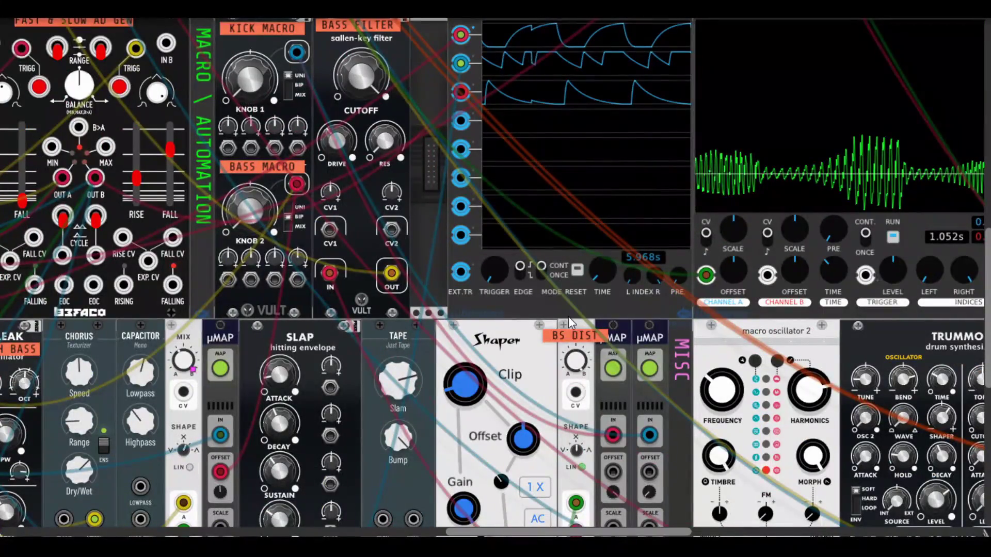
left_click_drag(570, 323, 426, 161)
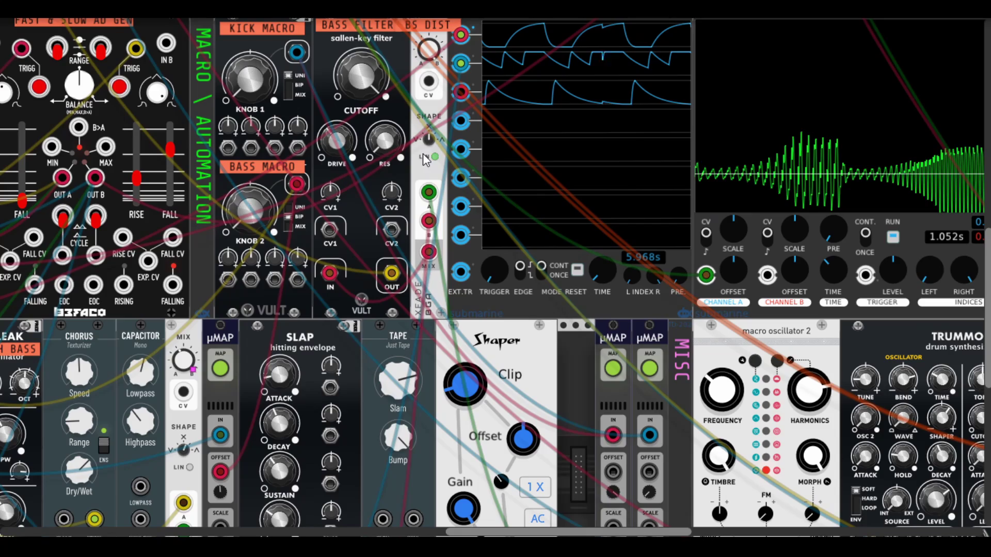
- Lower the BS DIST crossfade Mix from 44.8% to 17.2%
mouse_move(428, 49)
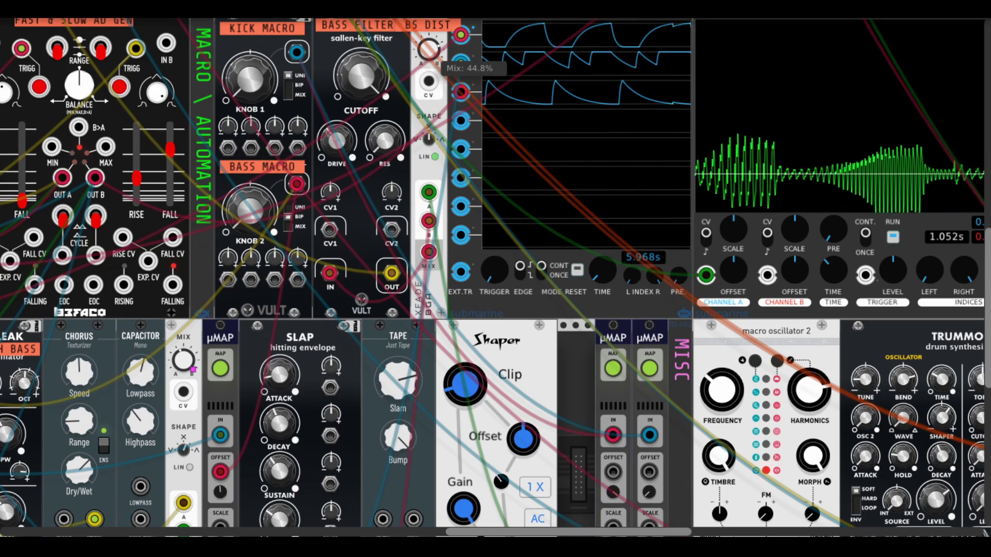
scroll(501, 280, "down", 6)
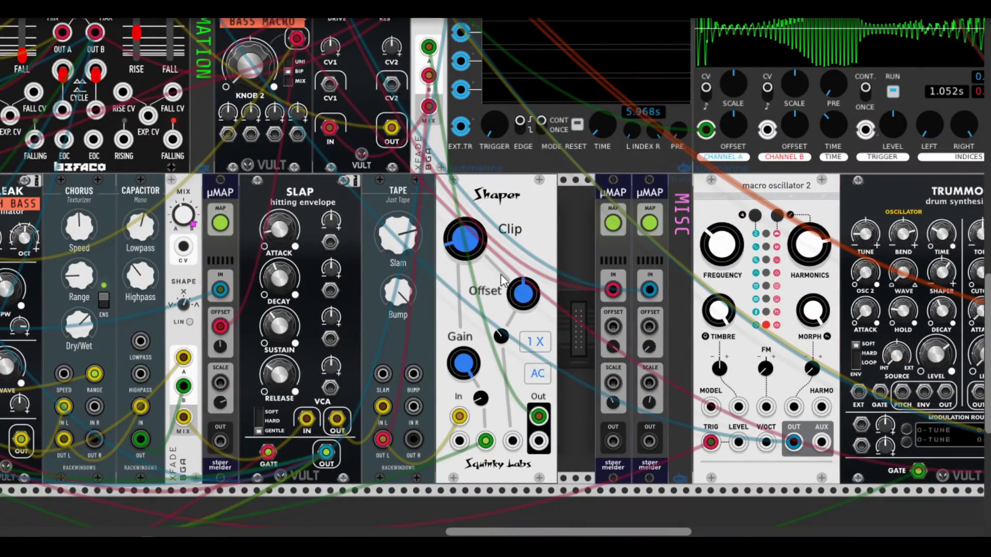
scroll(495, 272, "up", 6)
left_click_drag(428, 49, 433, 87)
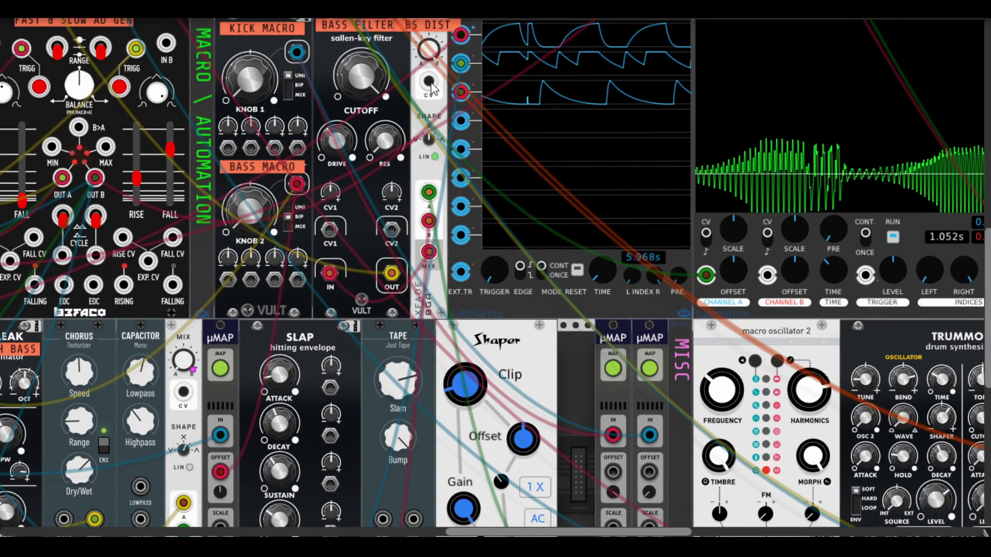
scroll(433, 88, "down", 10)
scroll(483, 321, "up", 13)
scroll(483, 321, "down", 10)
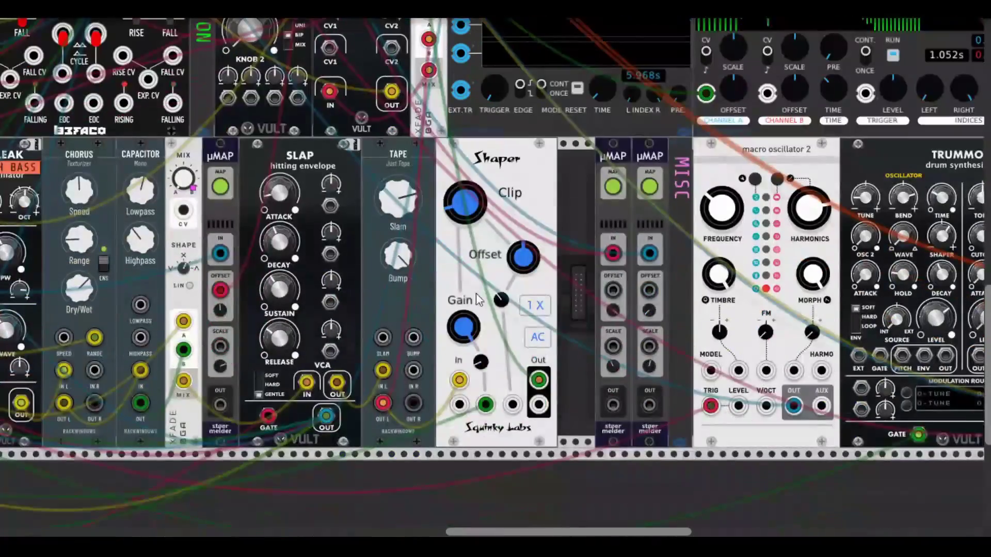
- Drag BASS MACRO's KNOB 2 up from about 0.45 to about 0.744
scroll(488, 412, "left", 15)
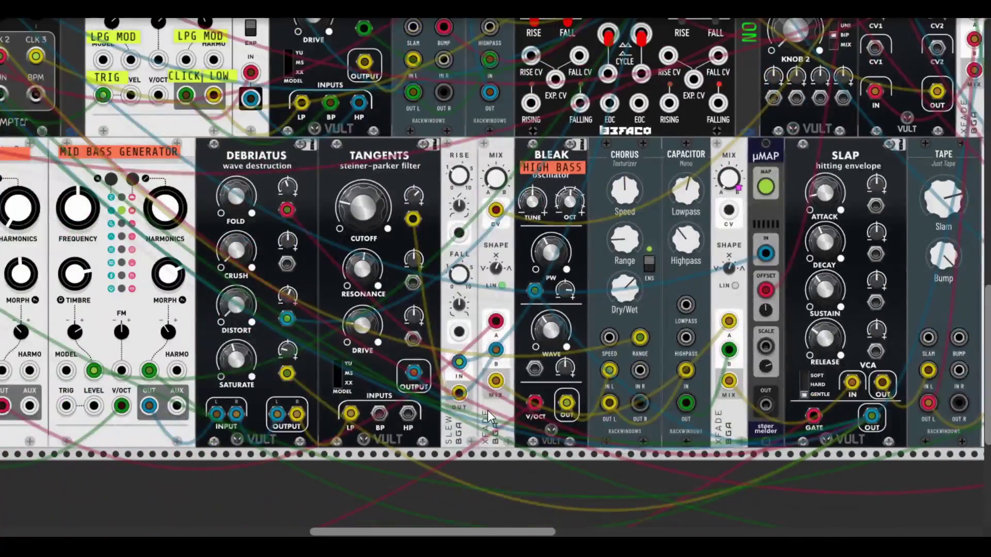
scroll(488, 413, "right", 7)
scroll(488, 411, "right", 6)
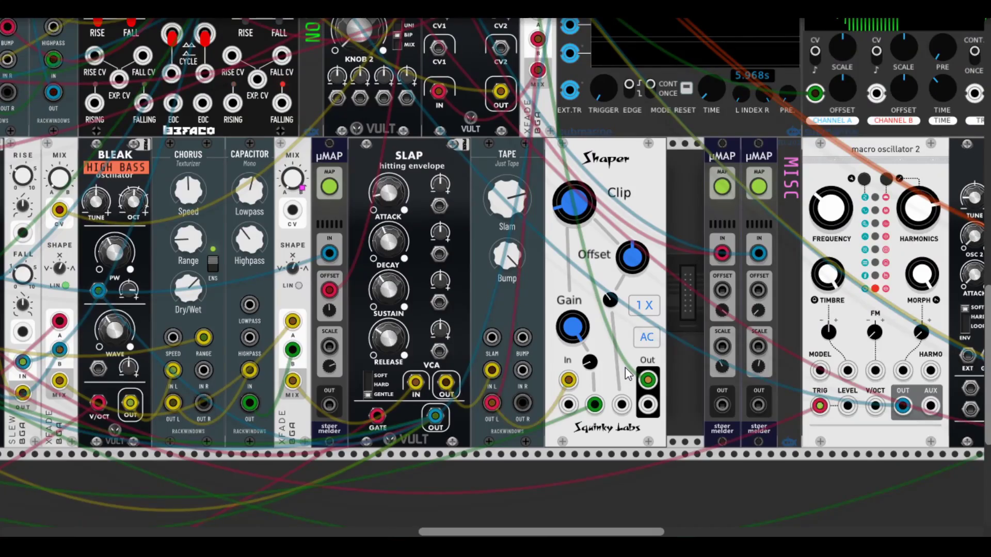
scroll(625, 367, "right", 2)
scroll(537, 341, "up", 2)
scroll(538, 341, "up", 3)
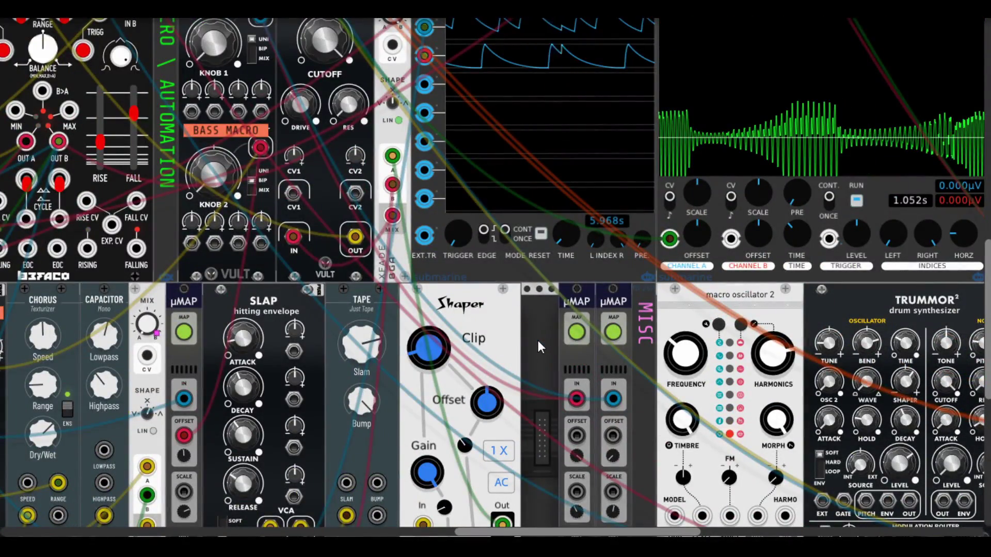
scroll(538, 341, "up", 2)
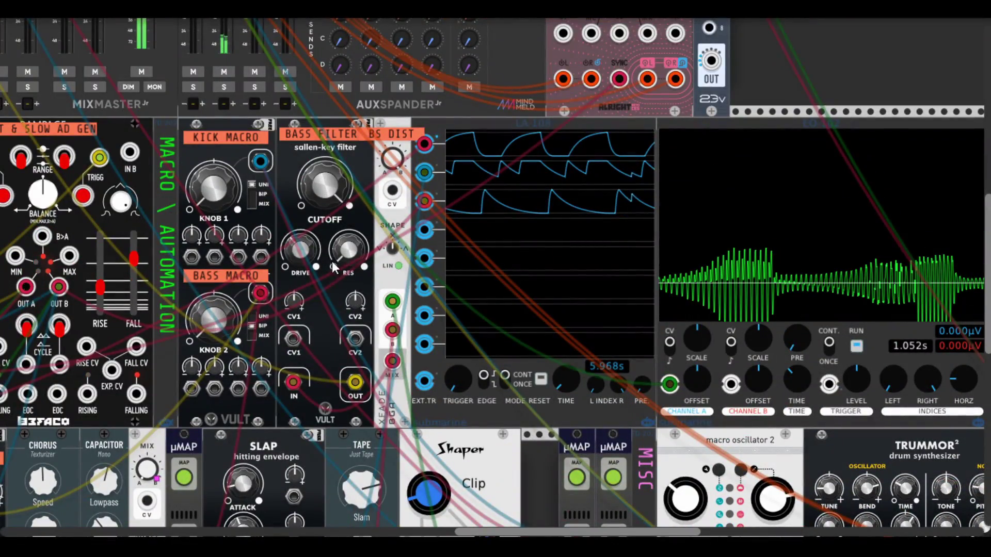
scroll(213, 322, "right", 3)
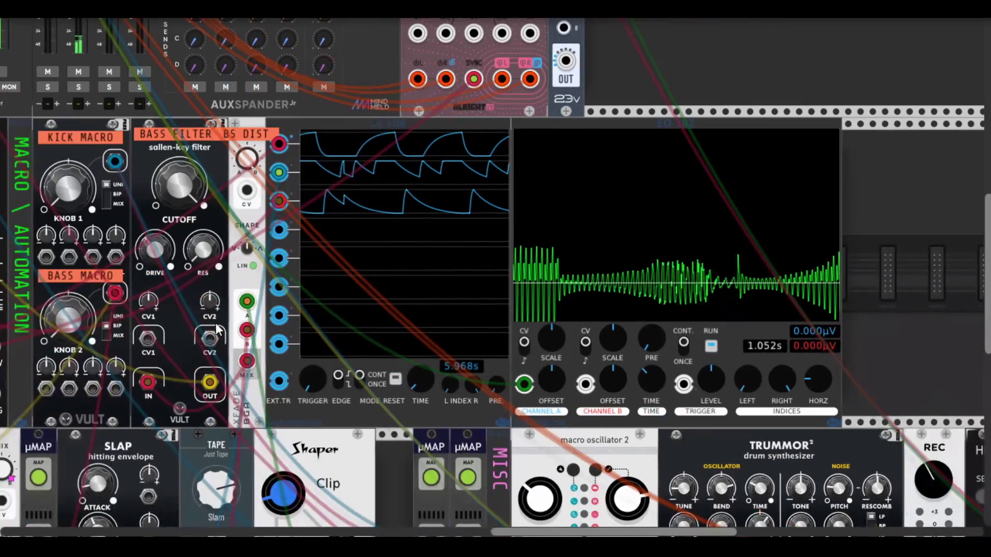
scroll(216, 323, "left", 8)
scroll(216, 323, "down", 2)
scroll(242, 303, "right", 1)
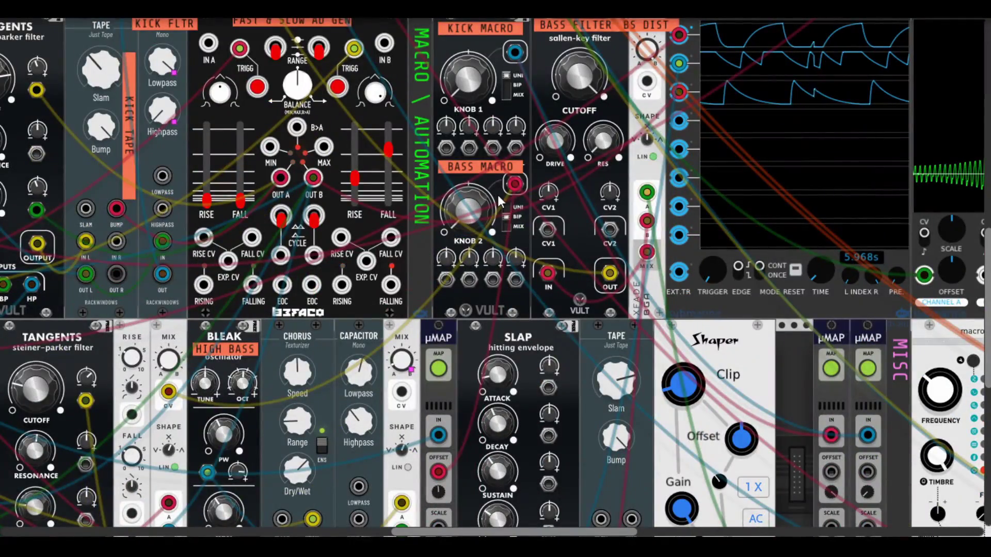
left_click_drag(467, 211, 467, 193)
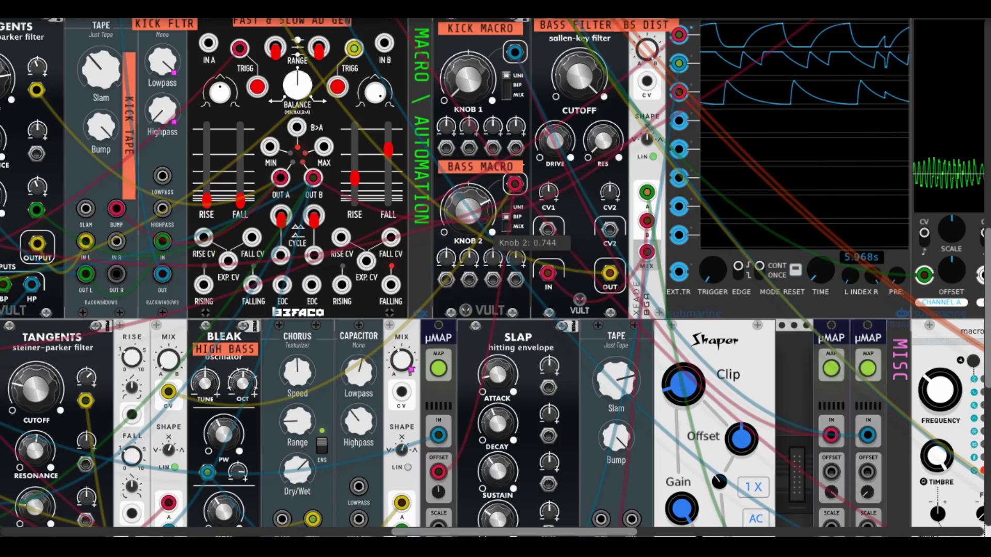
- Pan around the rack to review the bass chain after the macro change
scroll(311, 330, "left", 6)
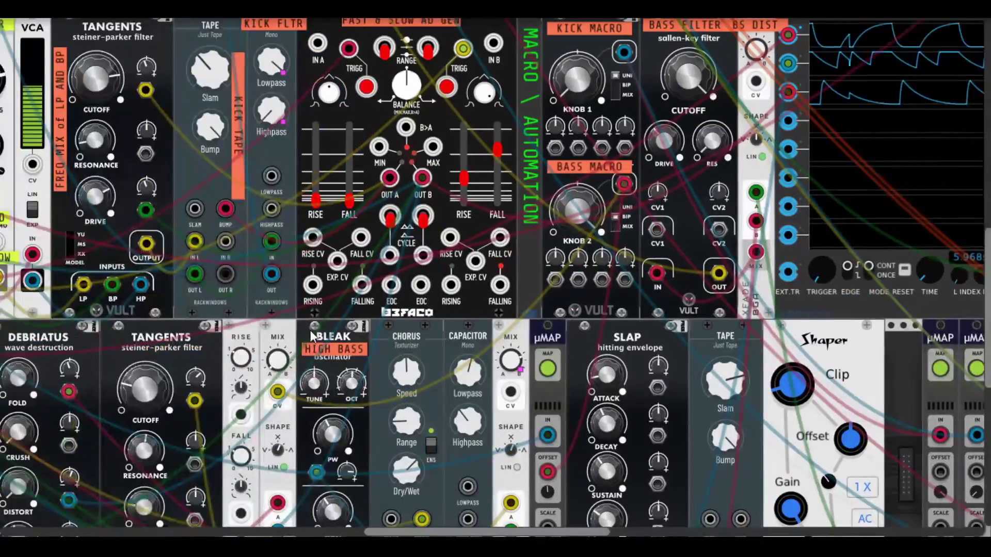
scroll(309, 331, "right", 4)
scroll(304, 330, "left", 4)
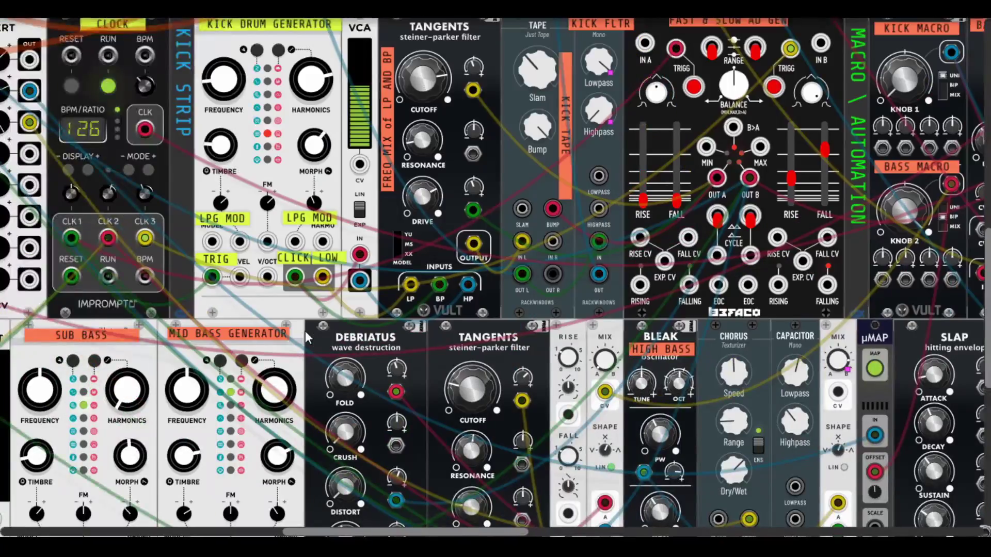
scroll(305, 330, "down", 3)
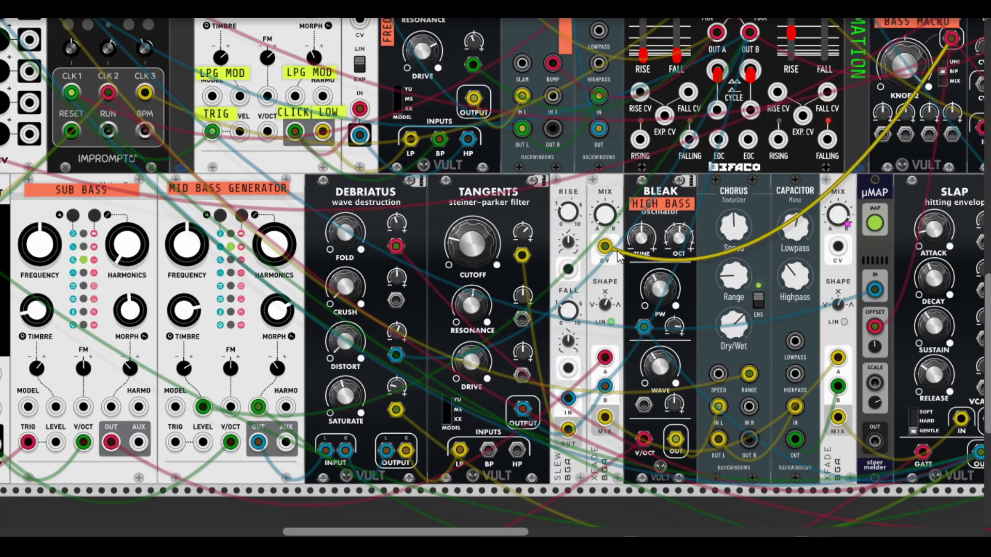
scroll(616, 258, "right", 5)
scroll(619, 265, "up", 2)
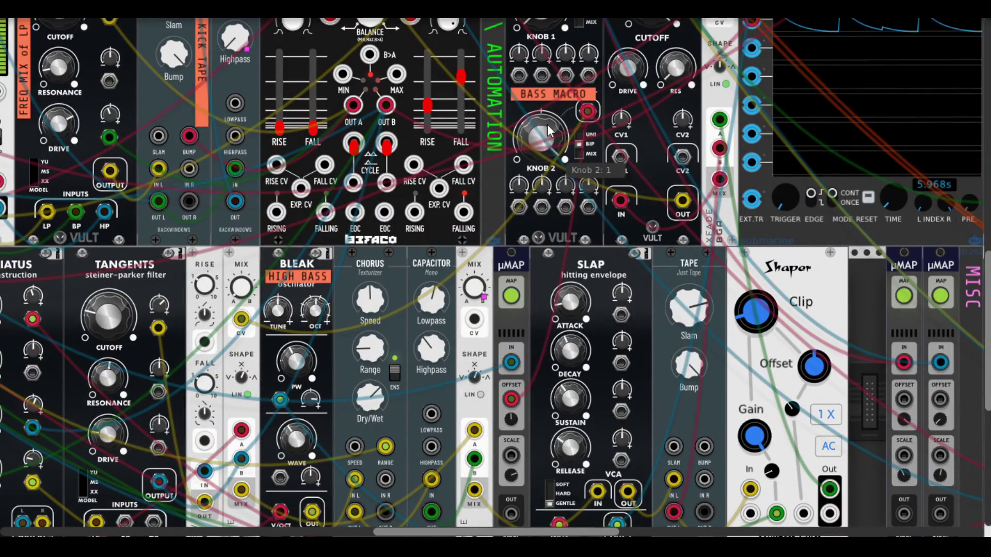
scroll(415, 207, "right", 1)
scroll(416, 206, "down", 3)
scroll(415, 206, "left", 3)
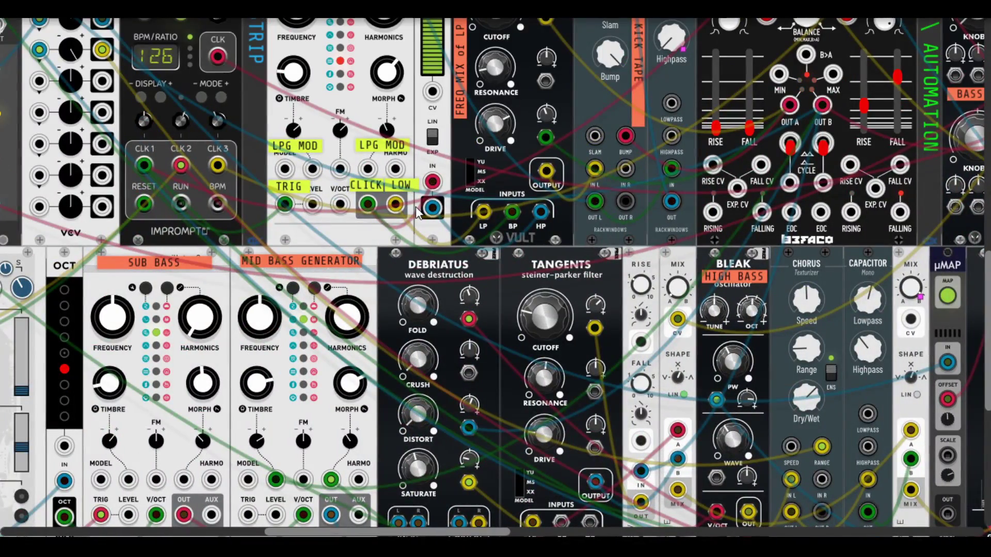
scroll(415, 206, "up", 3)
mouse_move(744, 146)
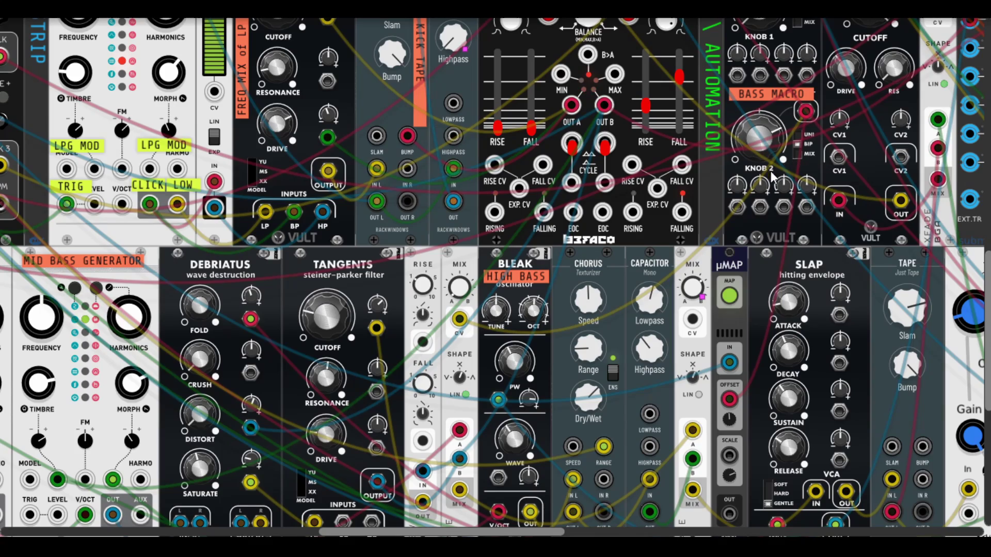
scroll(771, 187, "right", 5)
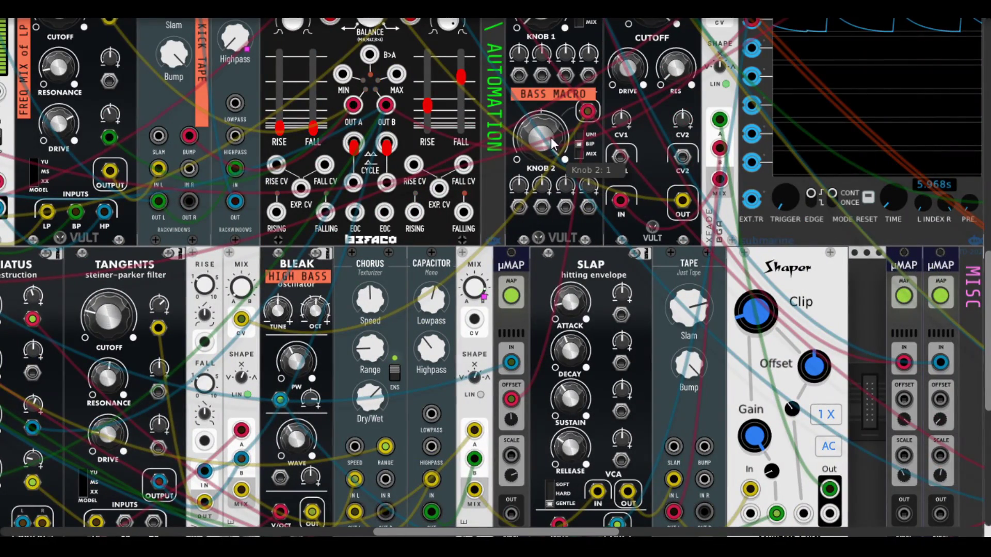
scroll(552, 210, "up", 5)
scroll(503, 146, "up", 5)
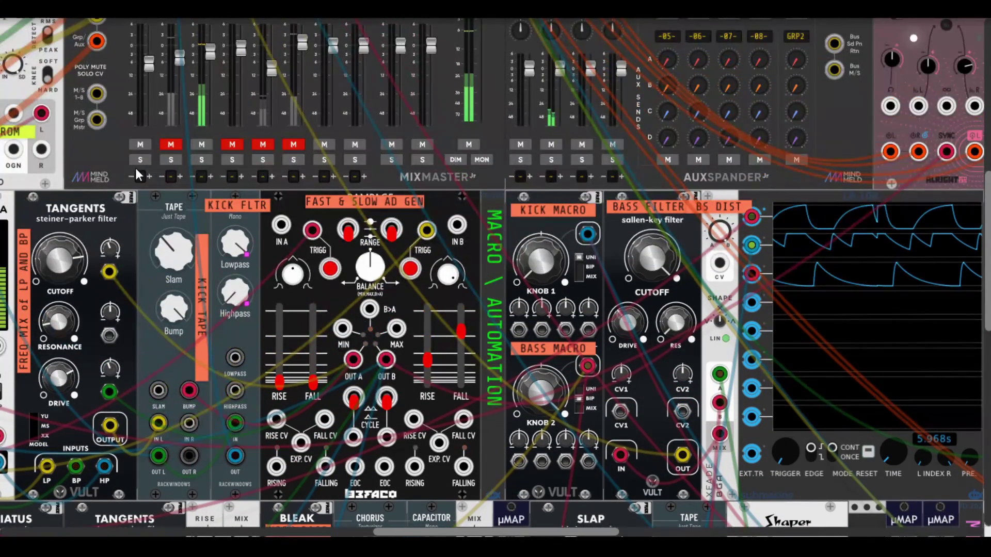
left_click(170, 146)
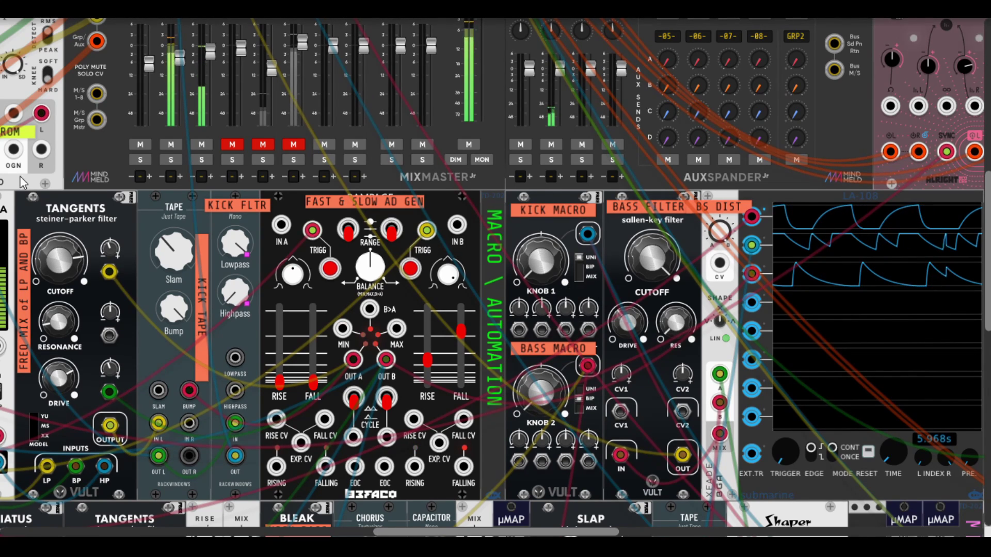
left_click(169, 147)
scroll(565, 219, "down", 3)
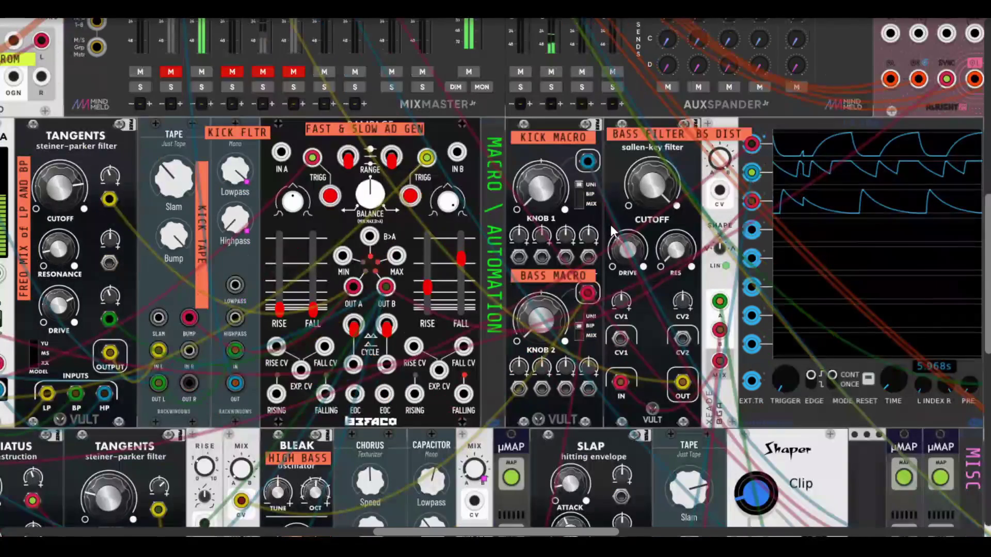
right_click(616, 155)
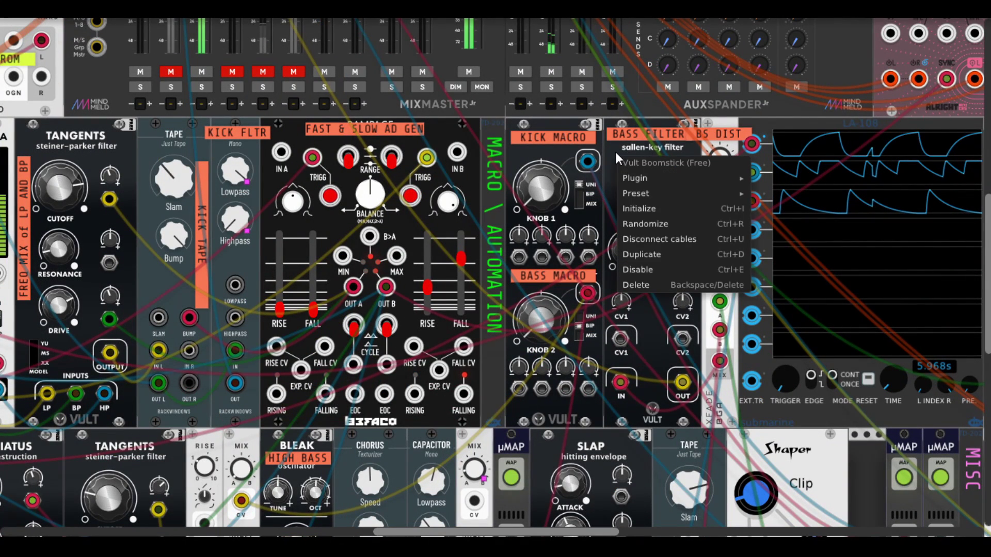
left_click(615, 149)
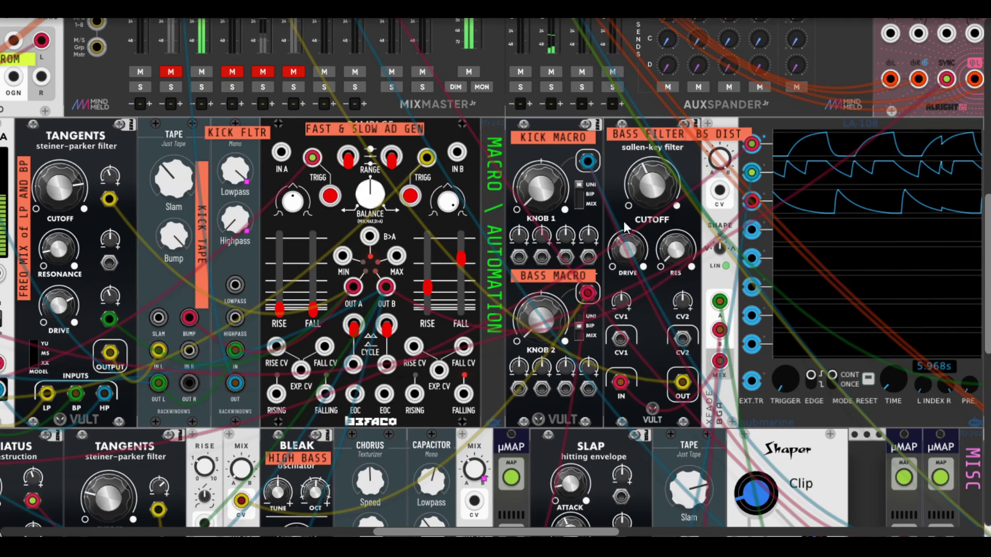
scroll(623, 221, "up", 5)
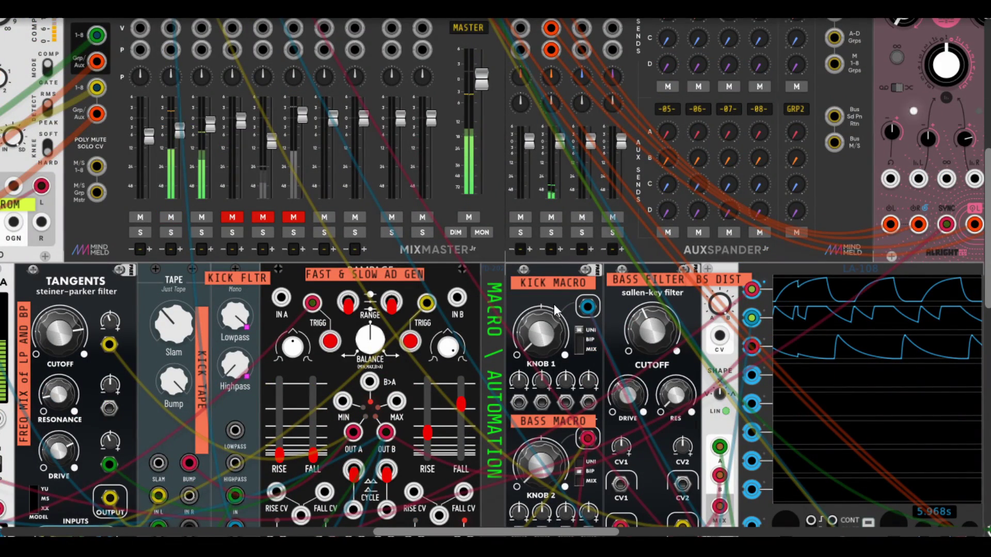
scroll(594, 299, "down", 4)
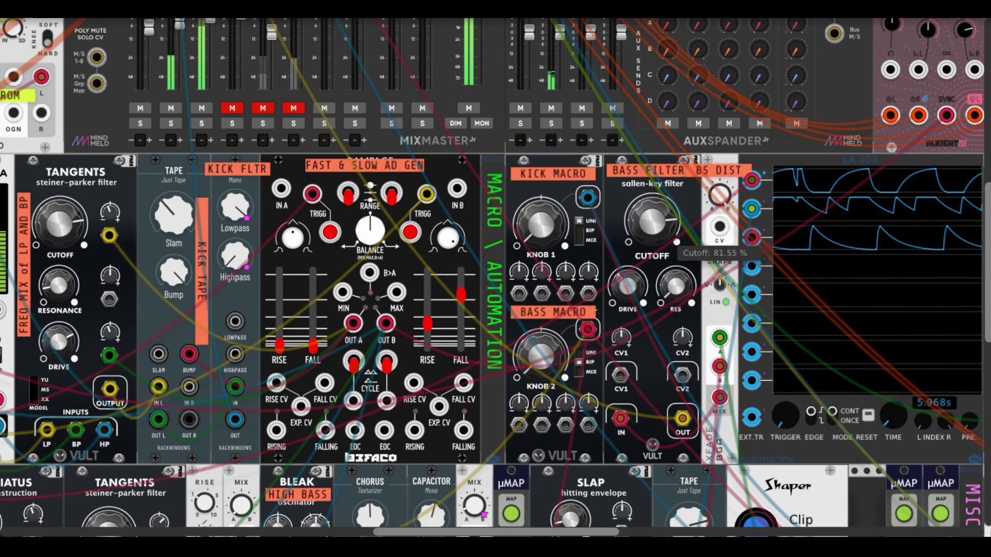
scroll(644, 240, "down", 2)
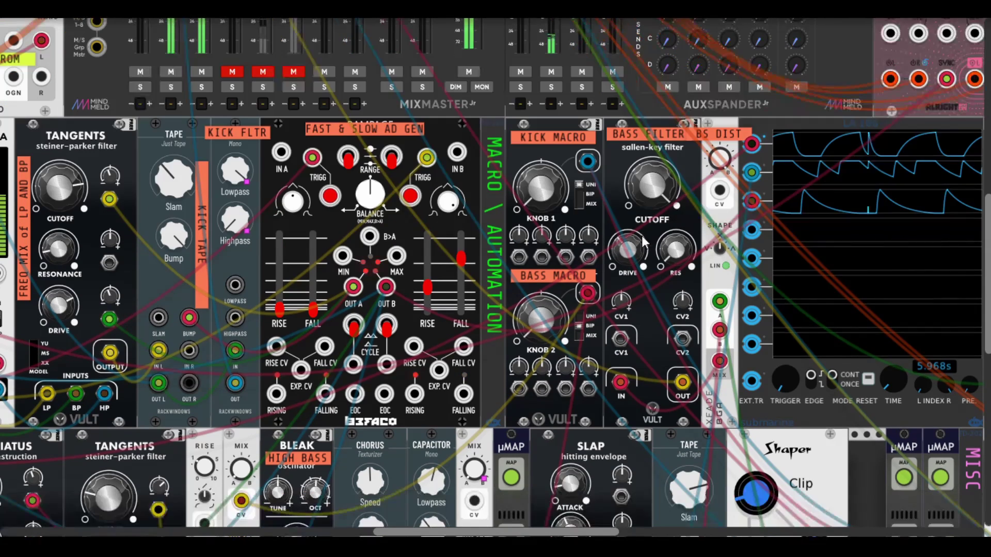
mouse_move(718, 159)
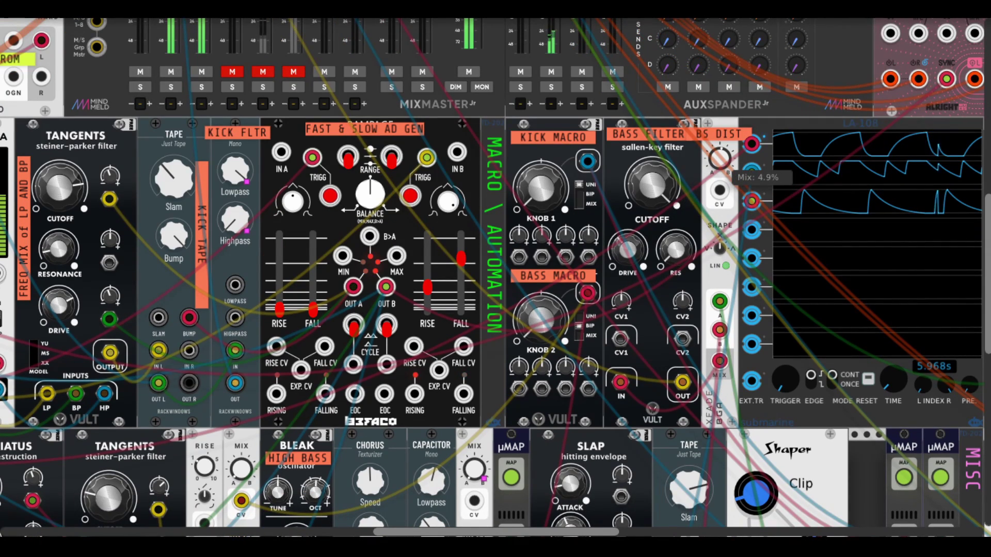
mouse_move(660, 198)
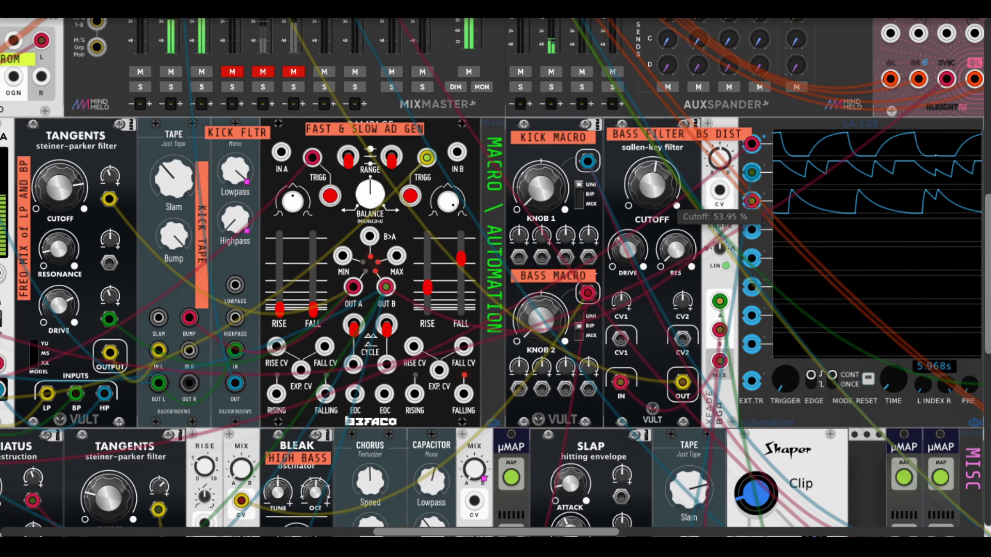
mouse_move(676, 252)
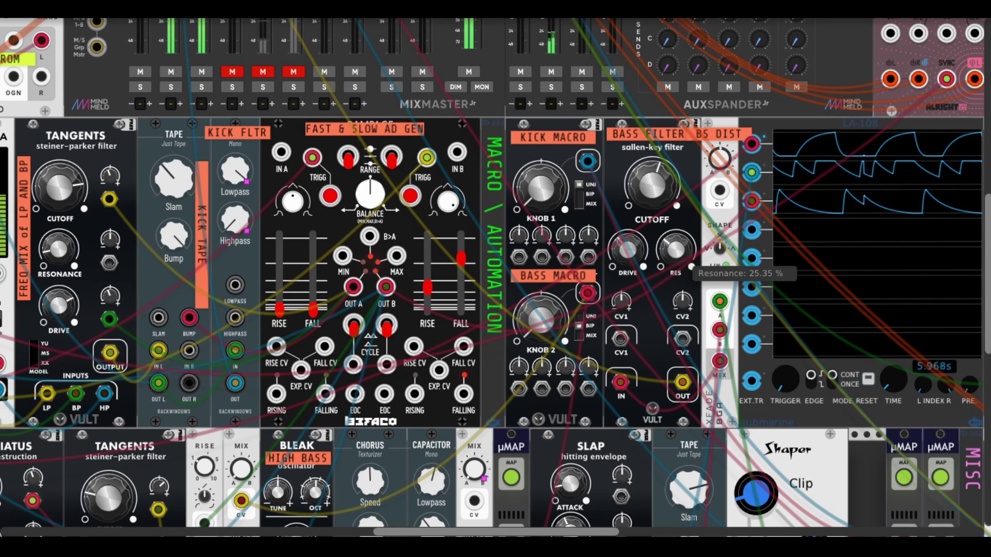
scroll(628, 272, "up", 3)
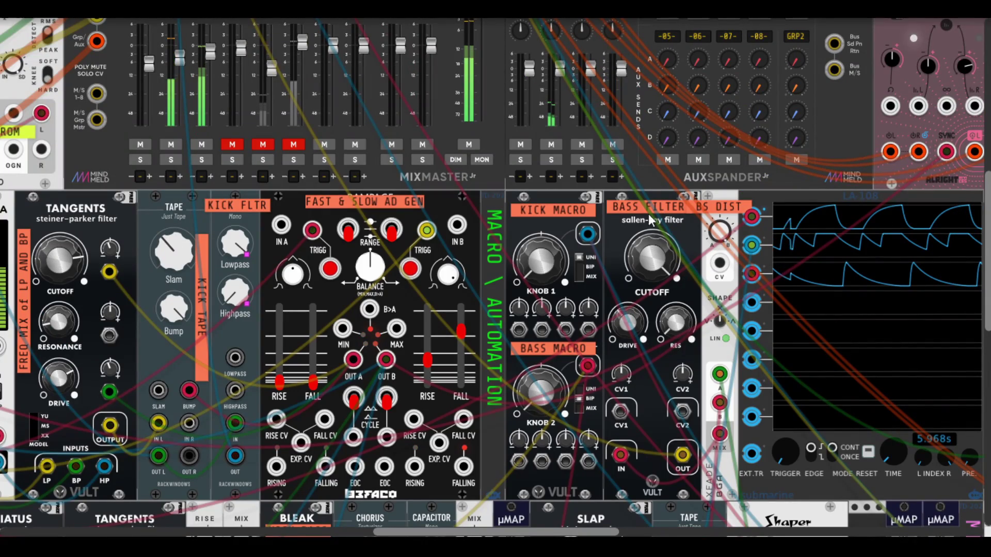
scroll(641, 273, "down", 3)
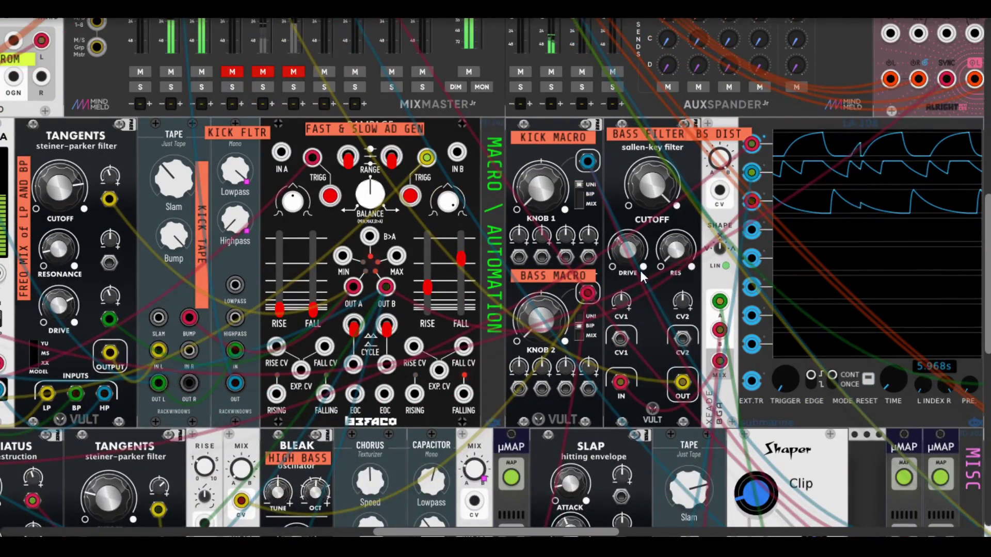
scroll(640, 270, "up", 3)
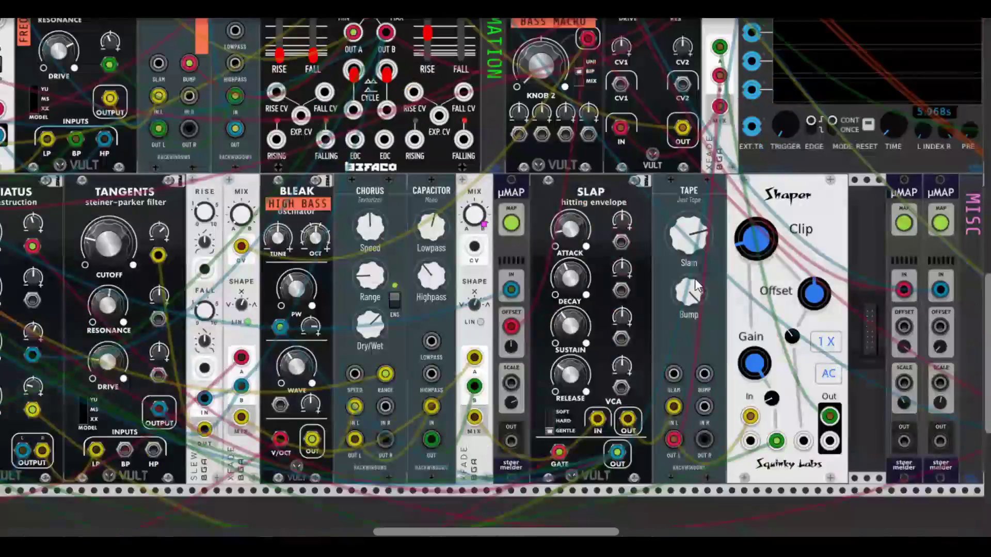
scroll(694, 278, "down", 13)
scroll(608, 266, "down", 3)
scroll(523, 273, "up", 3)
mouse_move(523, 274)
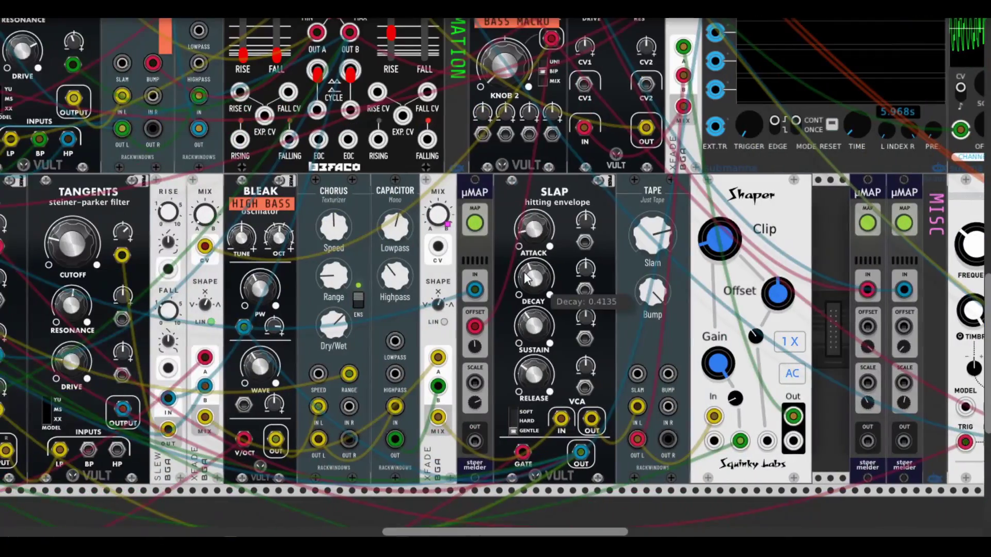
scroll(525, 278, "left", 15)
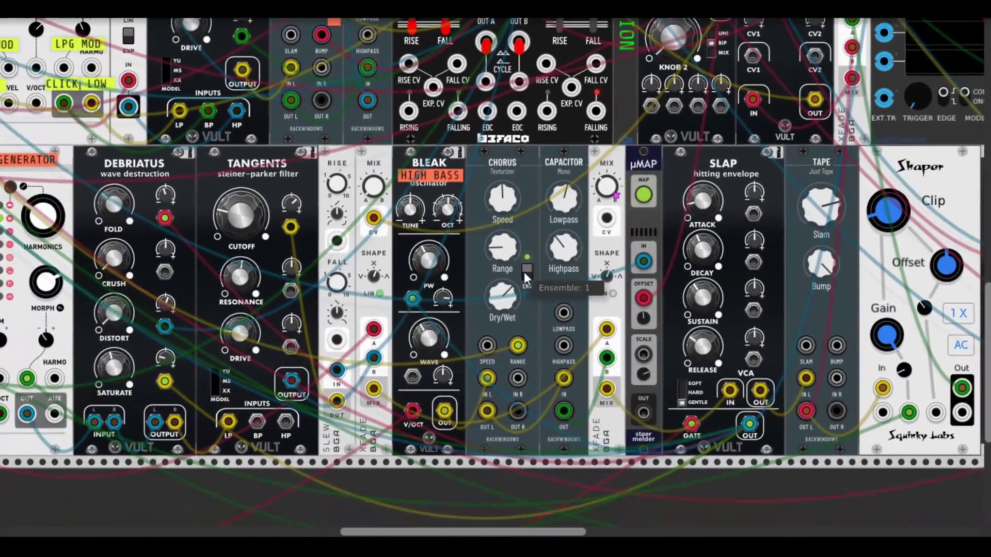
scroll(526, 279, "up", 5)
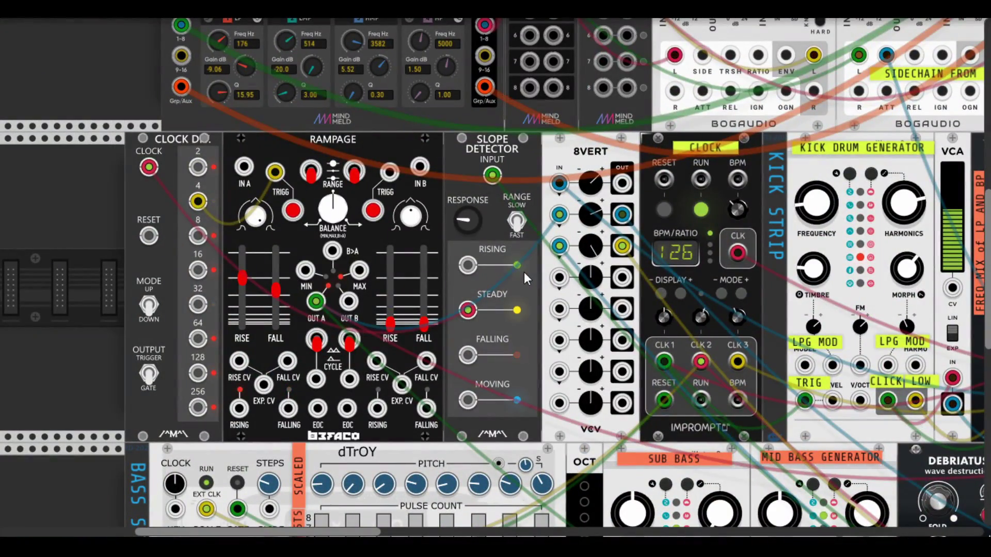
scroll(524, 274, "up", 2)
scroll(524, 272, "up", 8)
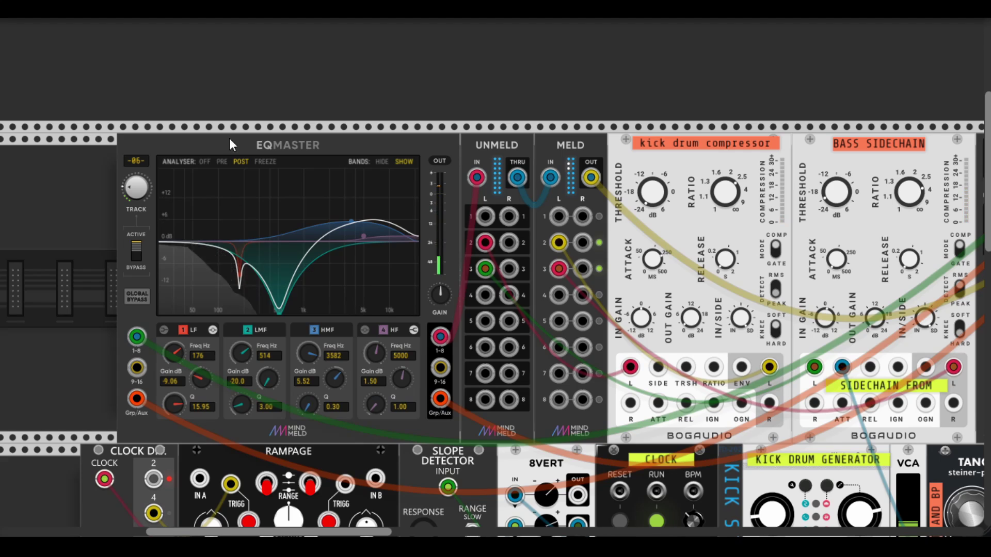
mouse_move(139, 188)
left_click_drag(138, 193, 139, 208)
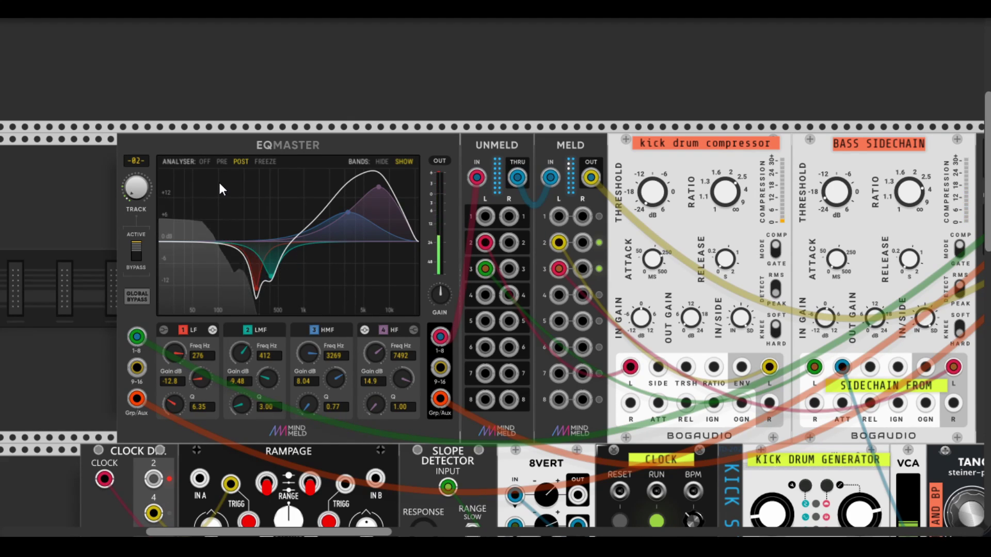
left_click(133, 252)
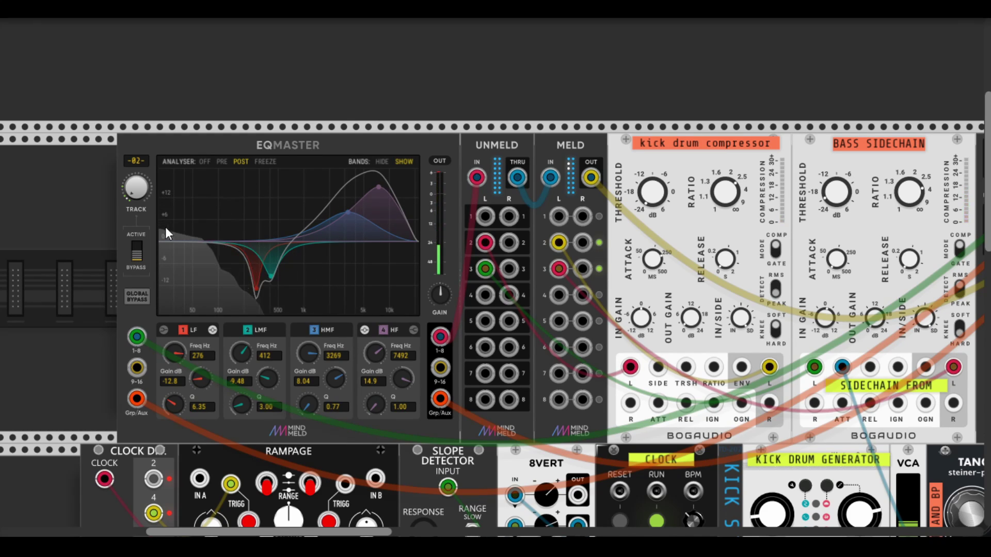
left_click(138, 249)
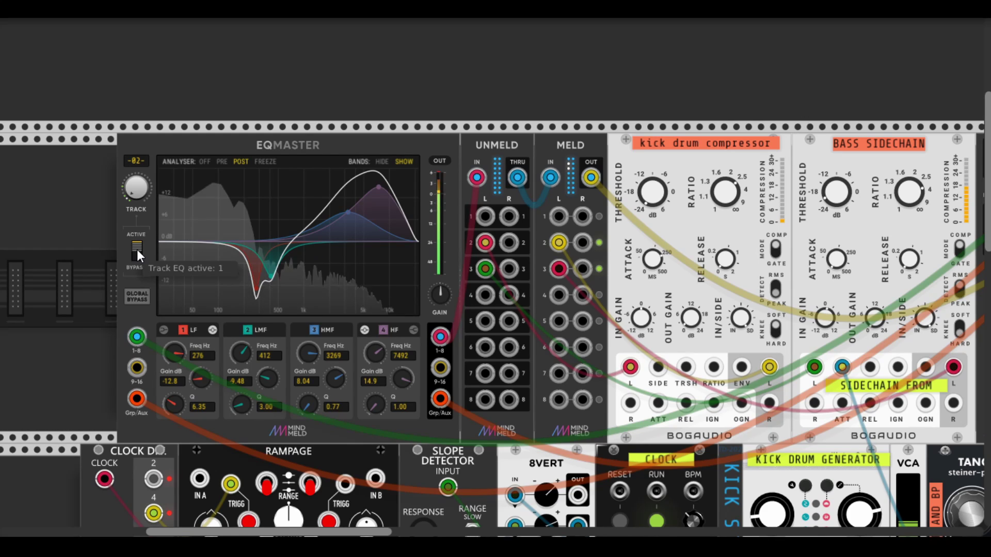
- Select EQMaster track -03-, boost the HMF band to 14.2 dB and bypass it to compare
left_click_drag(136, 189, 136, 180)
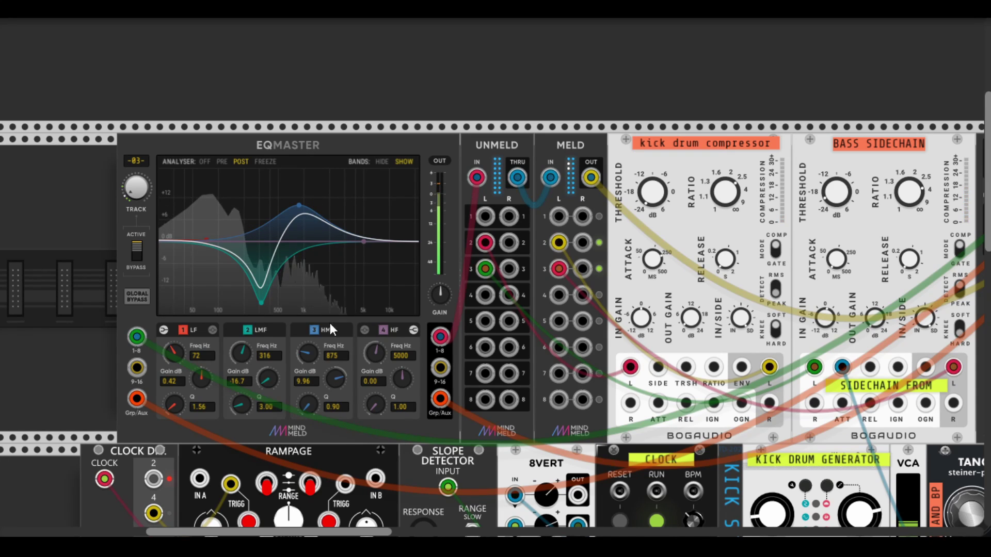
mouse_move(337, 387)
left_mouse_down()
mouse_move(336, 357)
mouse_move(336, 388)
mouse_move(335, 378)
left_mouse_up()
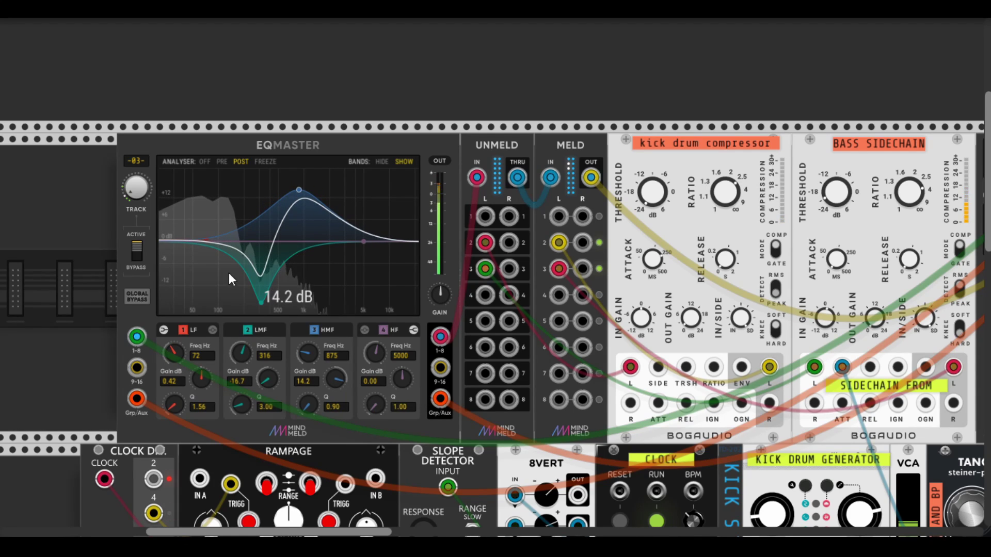
left_click(136, 255)
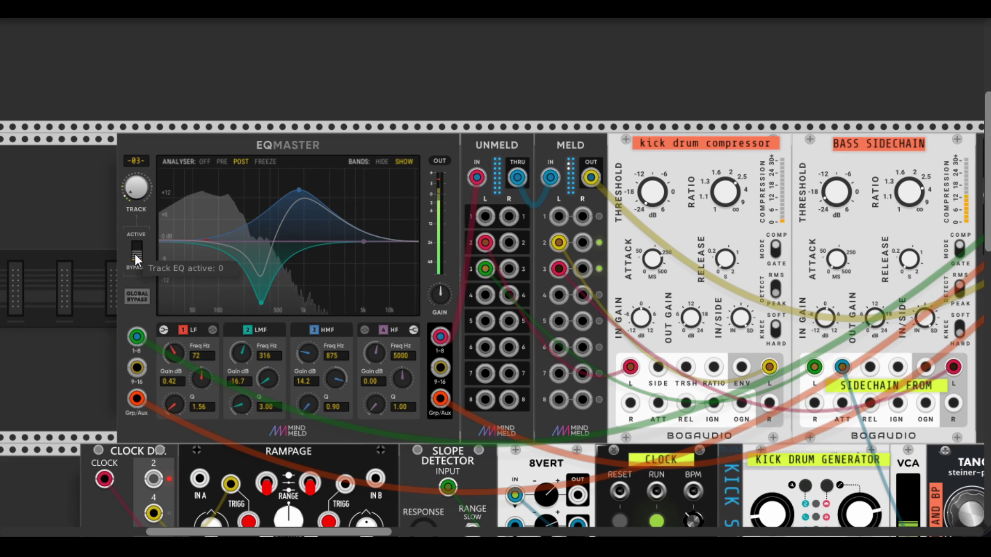
left_click(135, 254)
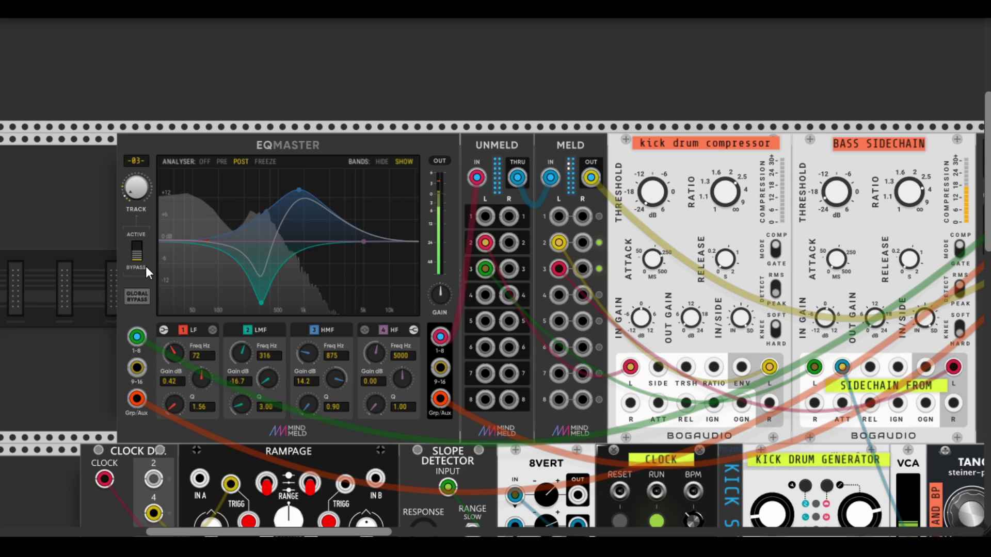
- Re-enable track 03's EQ and toggle GLOBAL BYPASS on and off to compare
left_click(138, 245)
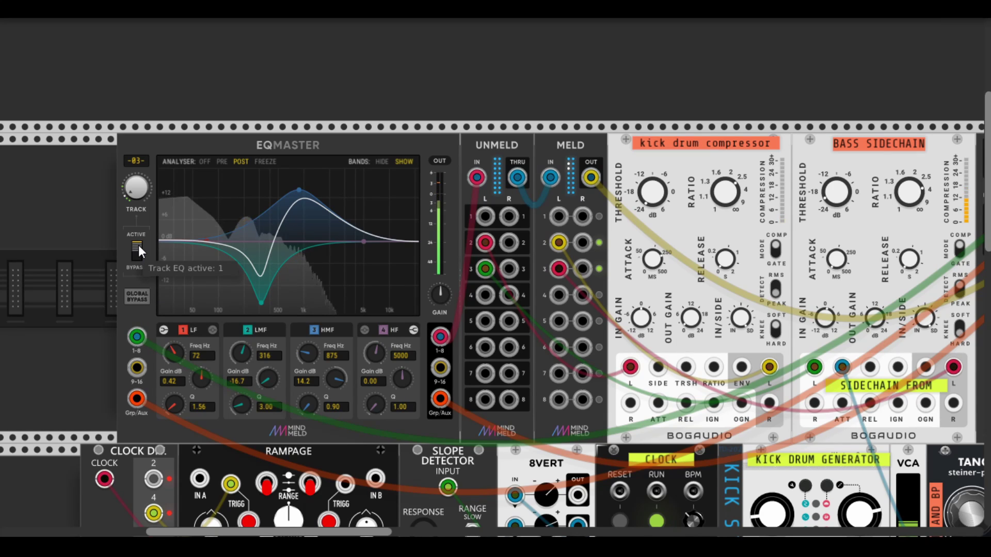
left_click(136, 295)
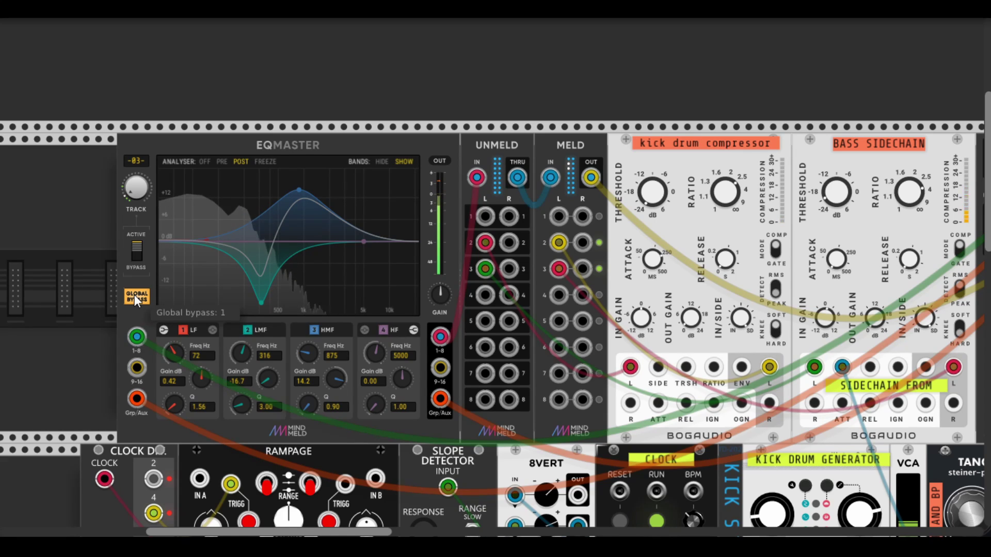
left_click(134, 295)
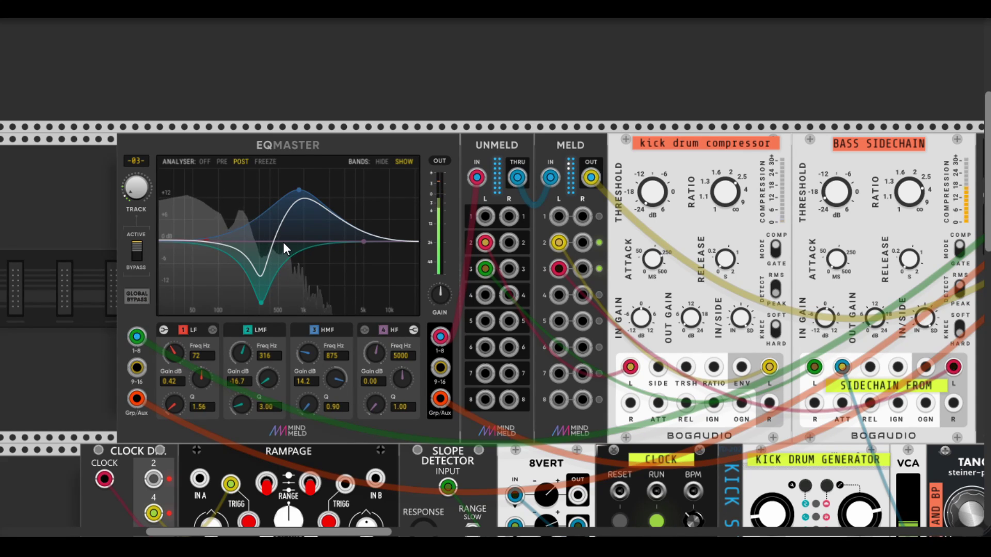
- Check the compressors' knob values, then toggle MELD's channel-2 insert bypass light
scroll(449, 131, "right", 4)
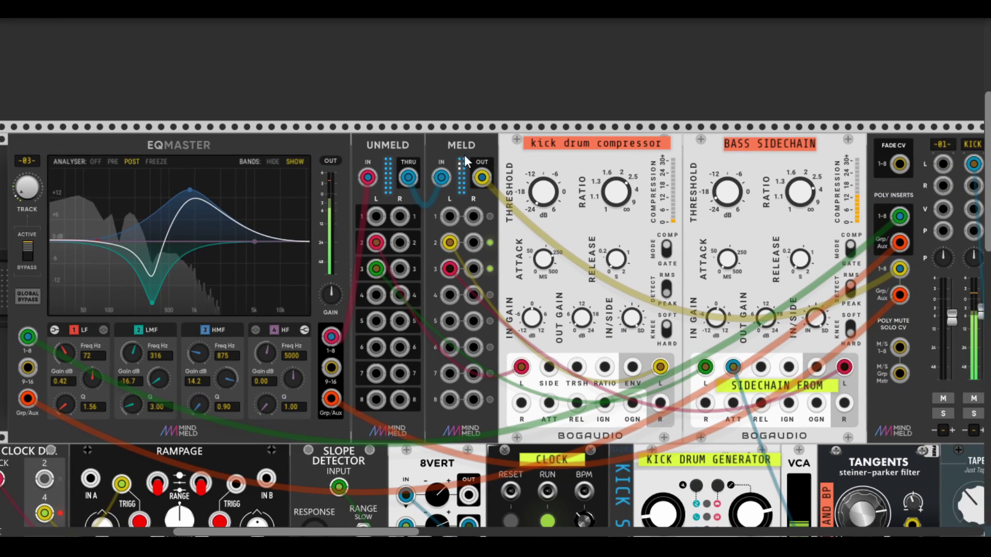
scroll(452, 153, "right", 3)
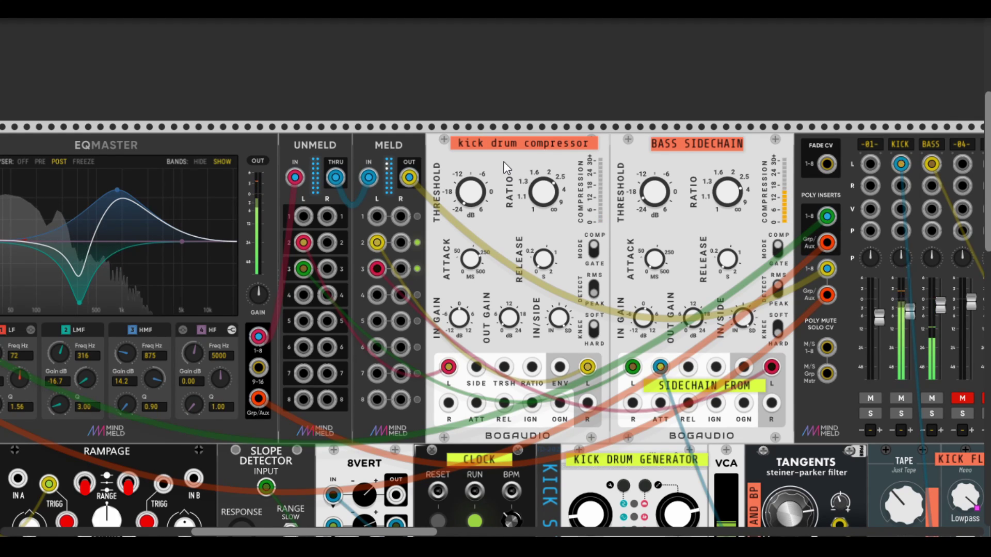
mouse_move(476, 260)
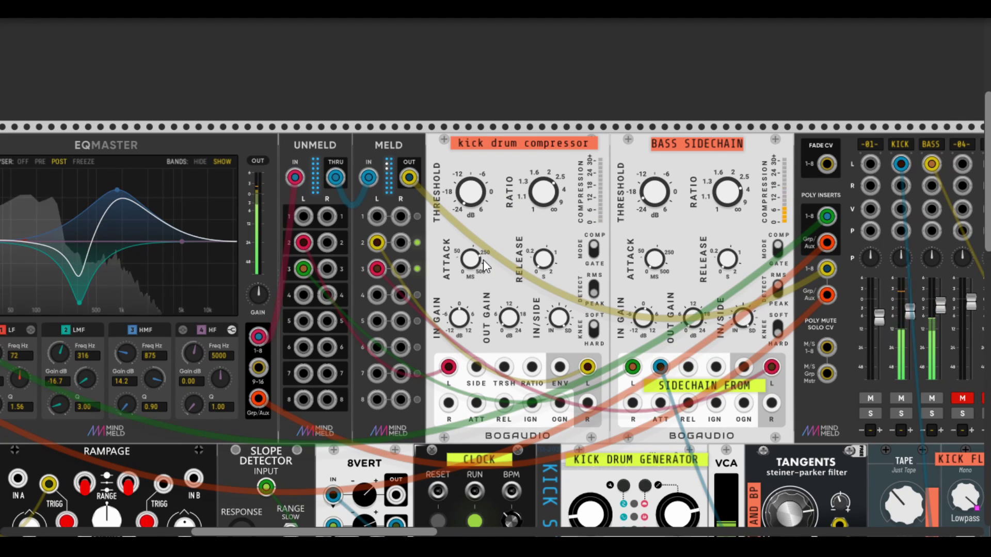
mouse_move(548, 266)
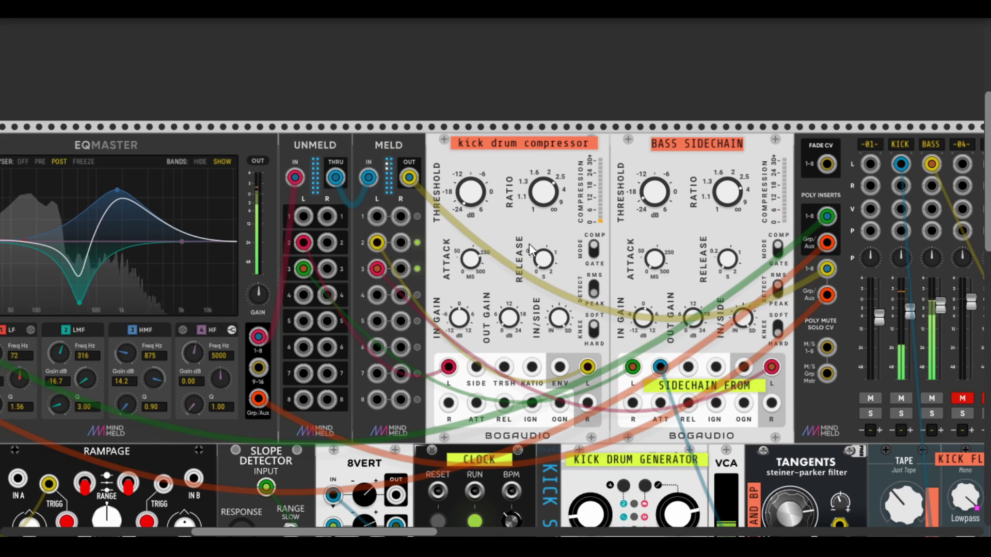
mouse_move(473, 196)
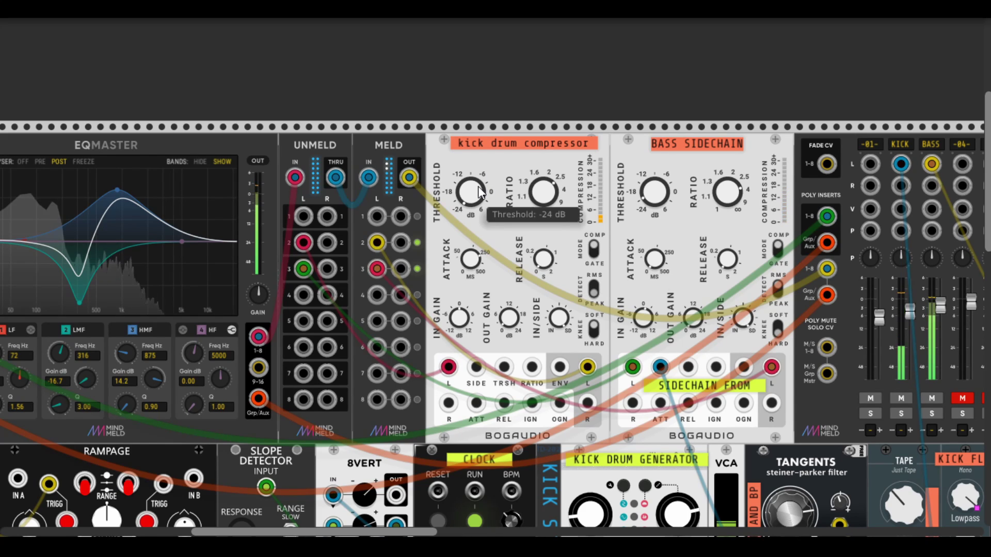
mouse_move(542, 197)
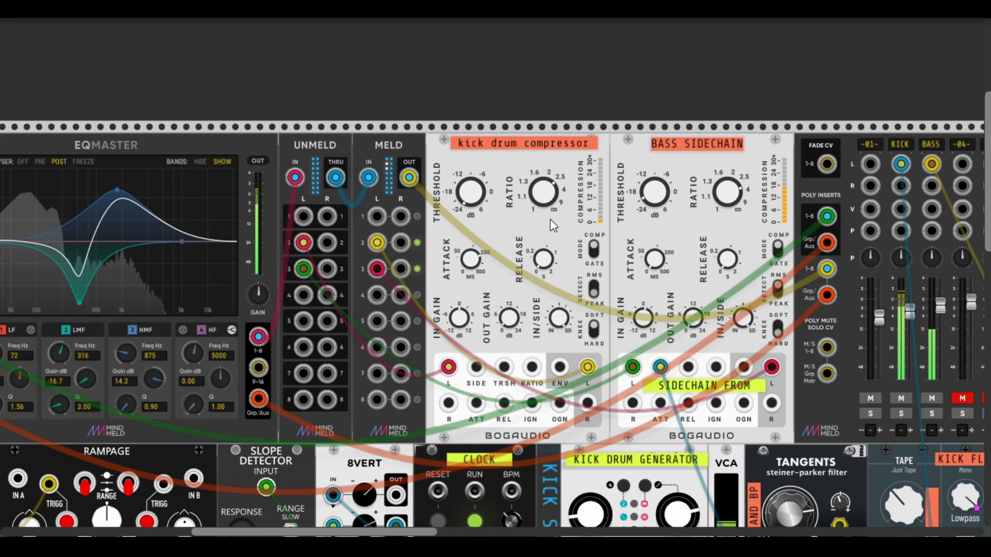
mouse_move(597, 291)
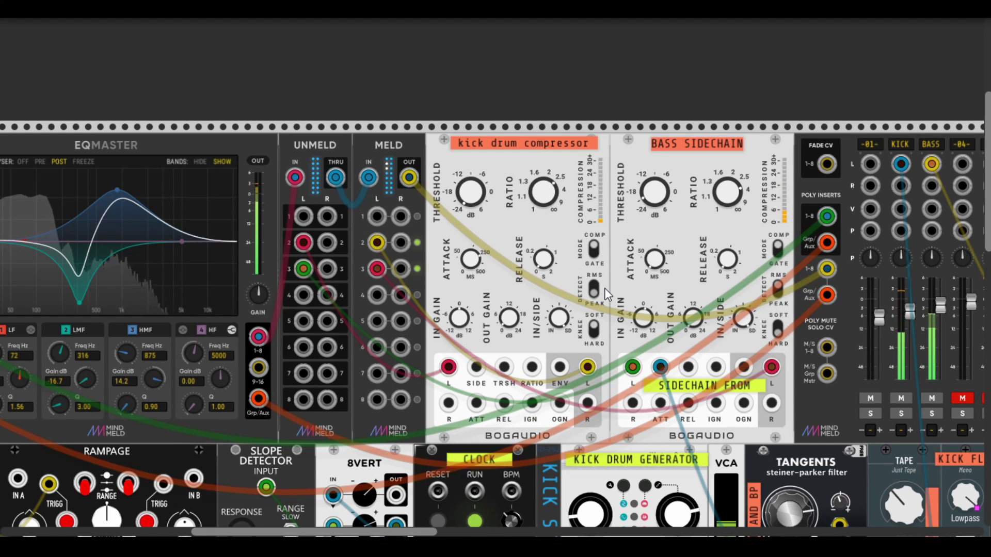
left_click(414, 242)
left_click(414, 241)
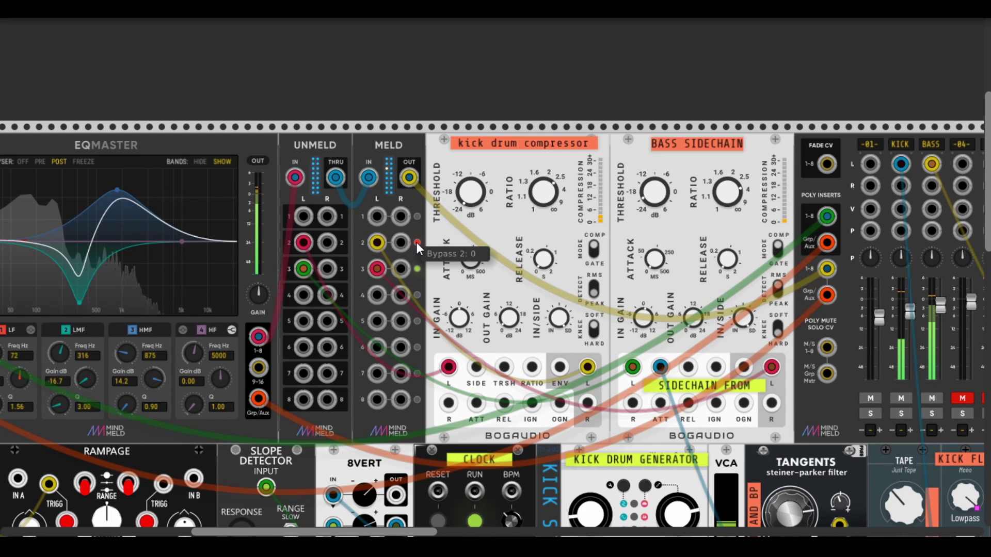
- Turn MELD's channel 2 and 3 bypass lights green and flip BASS SIDECHAIN's DETECT switch
left_click(416, 242)
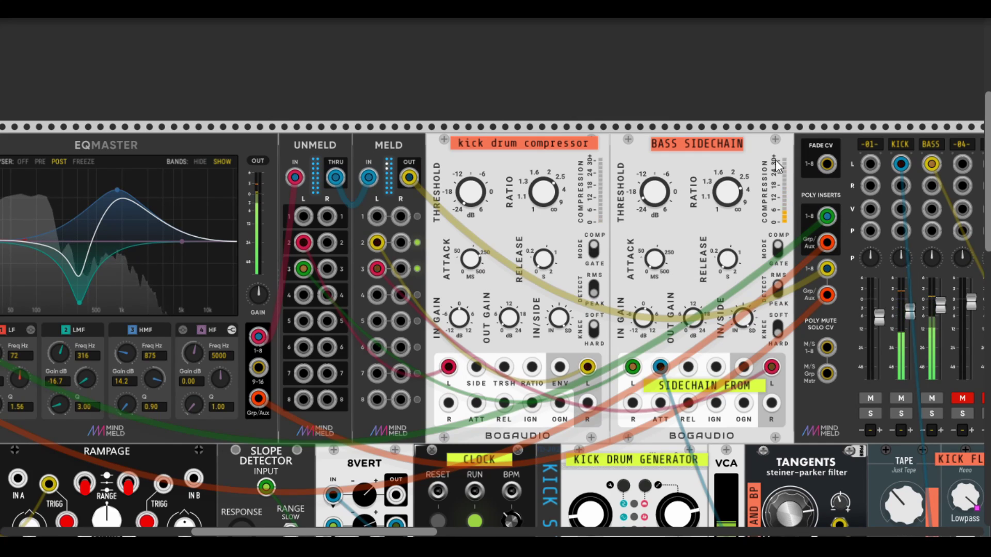
scroll(680, 201, "down", 6)
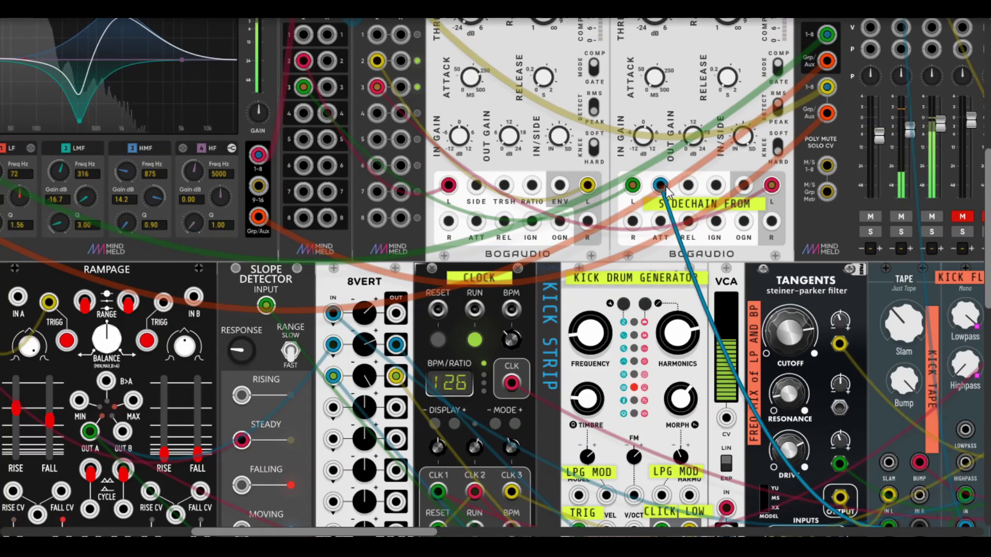
scroll(692, 194, "down", 6)
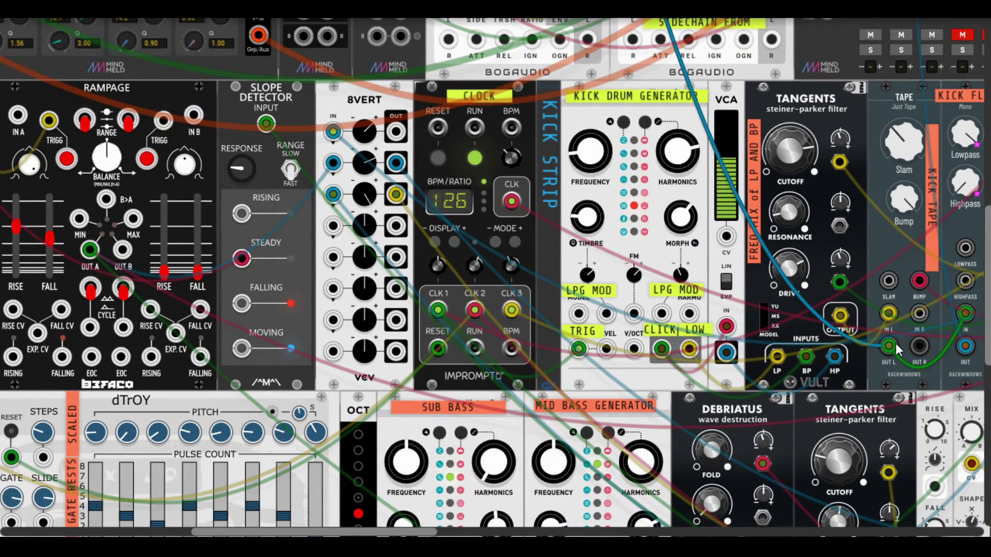
scroll(895, 343, "up", 6)
scroll(851, 261, "up", 5)
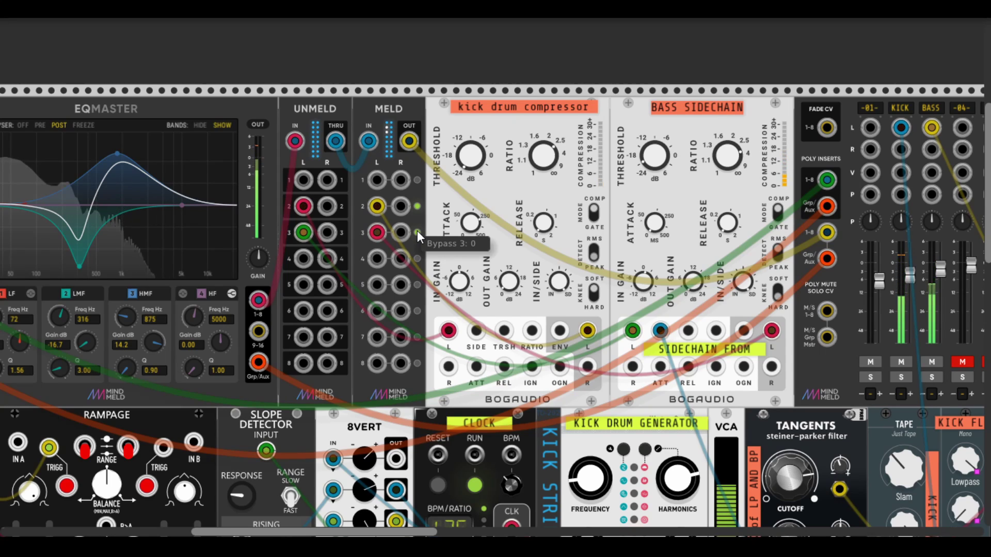
left_click(418, 232)
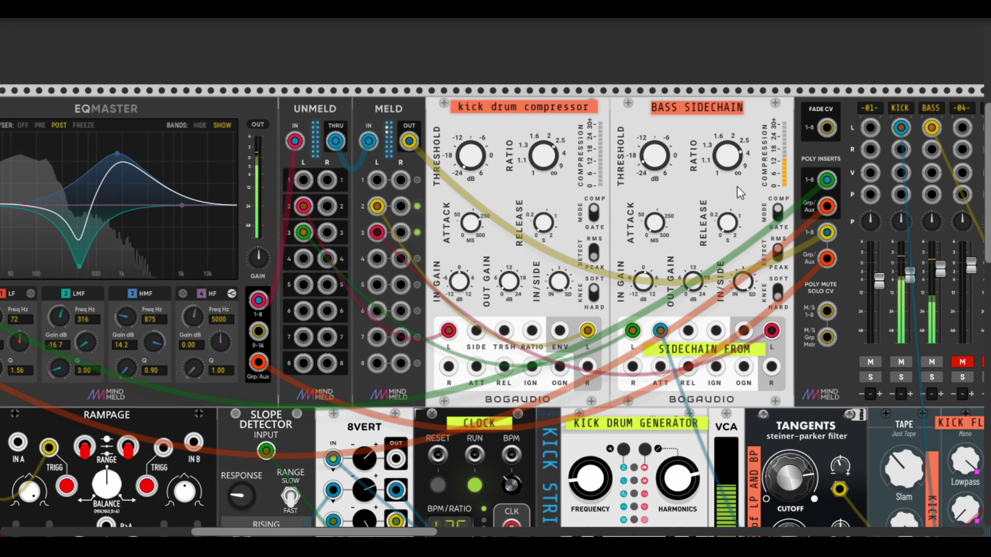
left_click(778, 251)
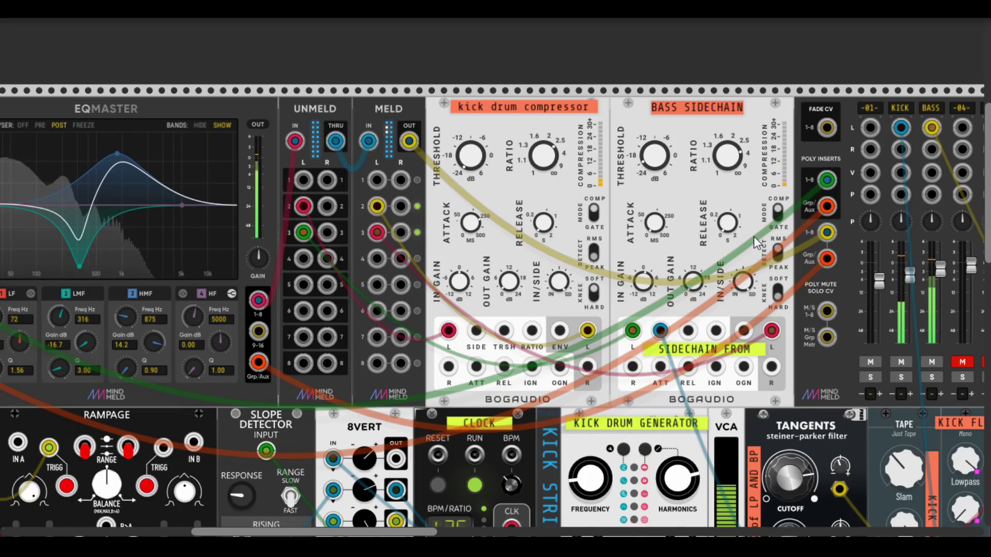
scroll(753, 236, "down", 5)
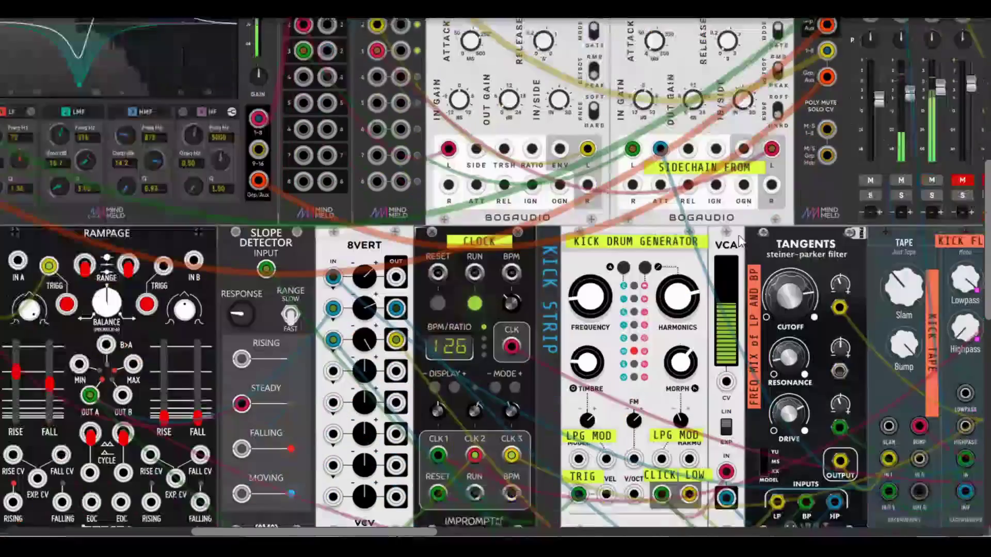
scroll(735, 231, "down", 6)
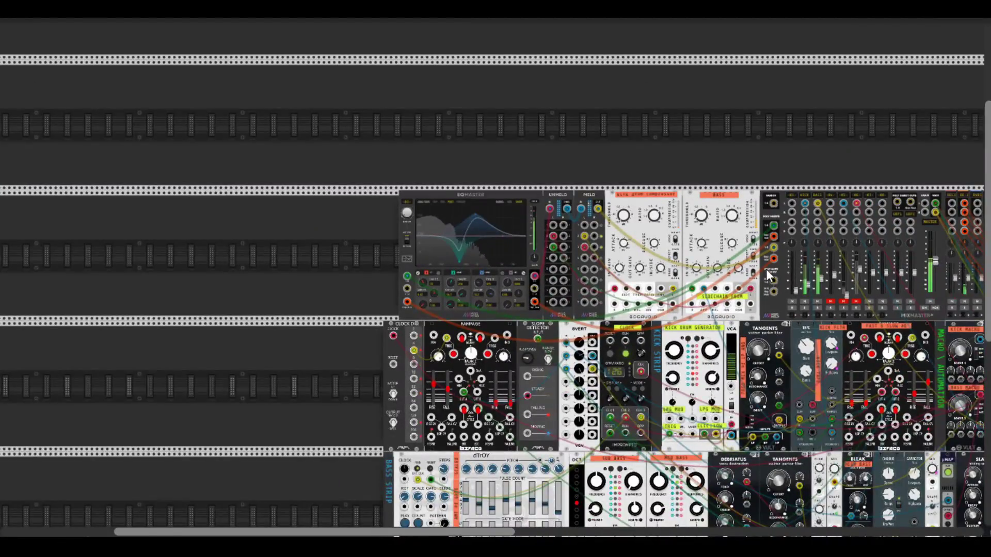
scroll(766, 268, "right", 5)
scroll(750, 283, "down", 2)
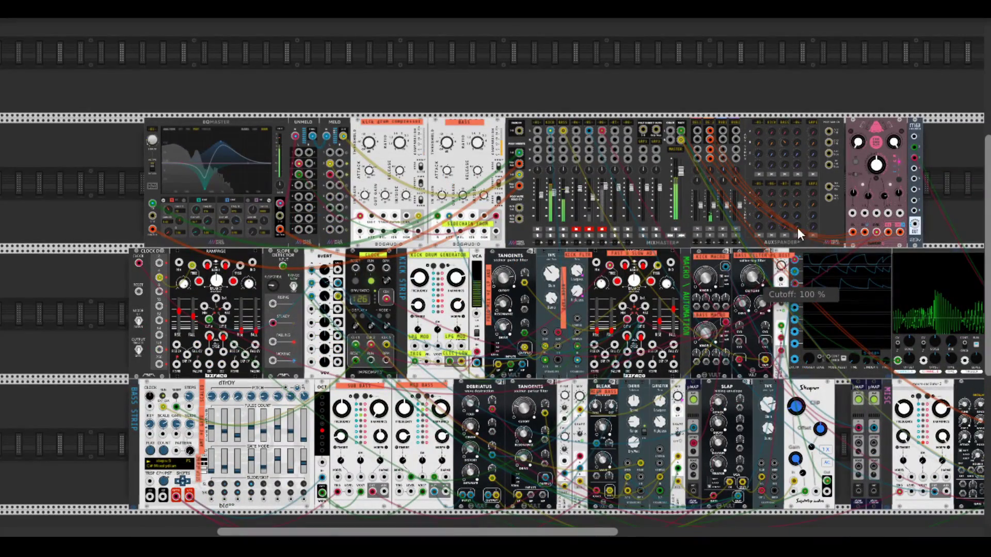
scroll(827, 175, "left", 2)
scroll(827, 175, "down", 1)
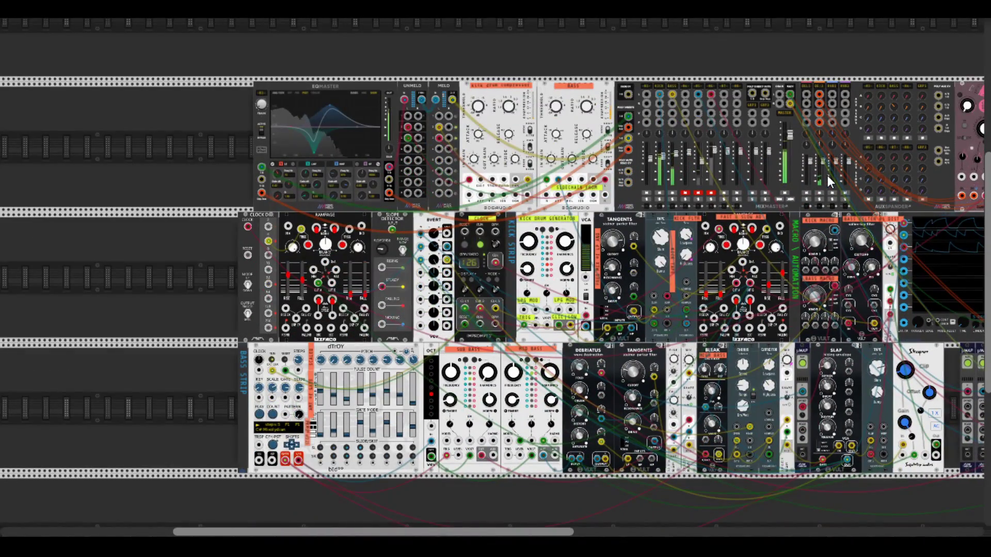